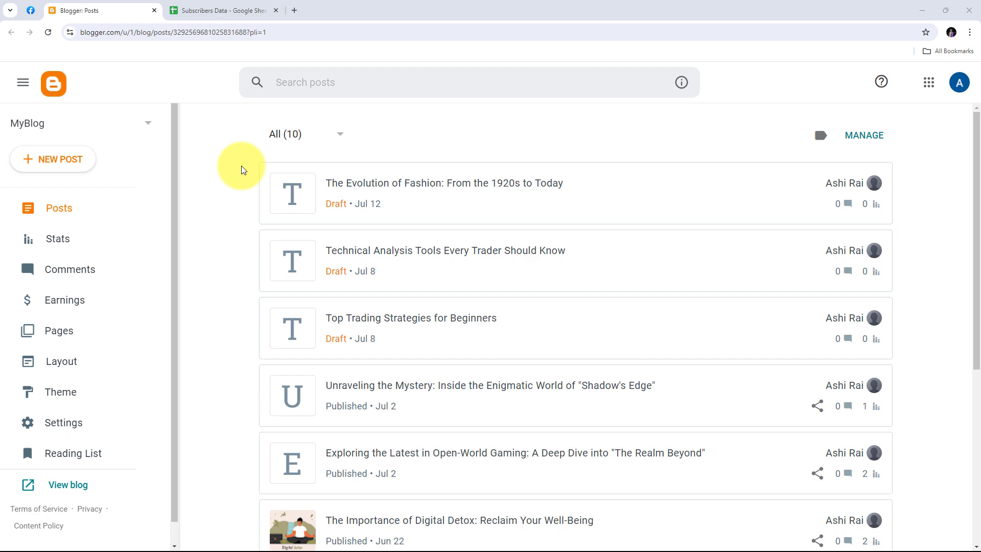
- Open pabbly.com/connect in a new browser tab and sign in to the Pabbly account
{"action": "left_click", "coordinate": [234, 11]}
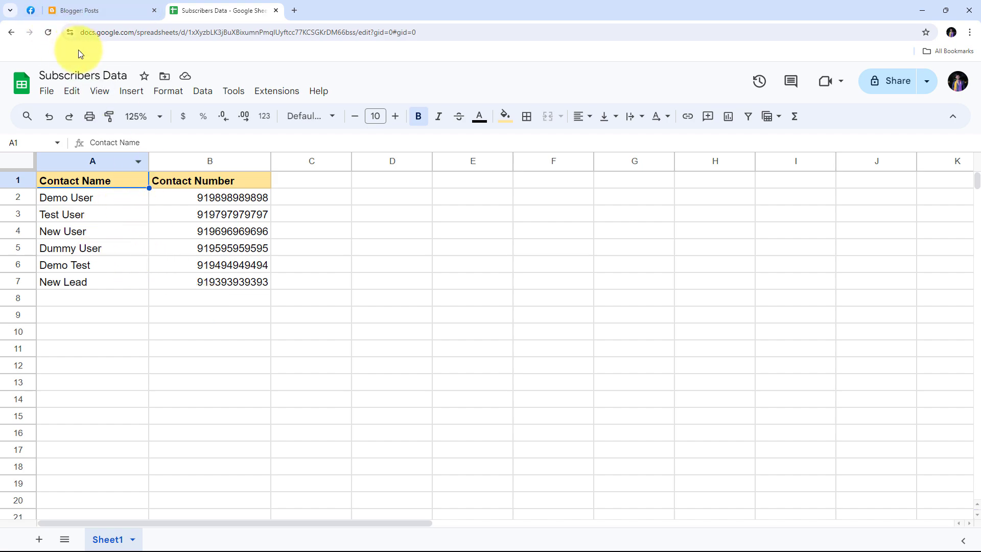
{"action": "left_click", "coordinate": [295, 10]}
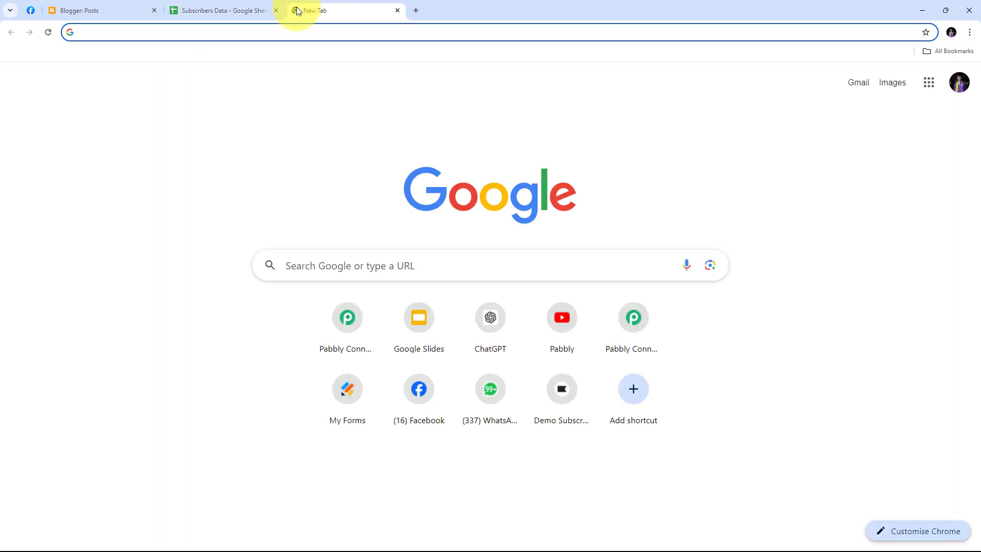
{"action": "type", "text": "pabbly."}
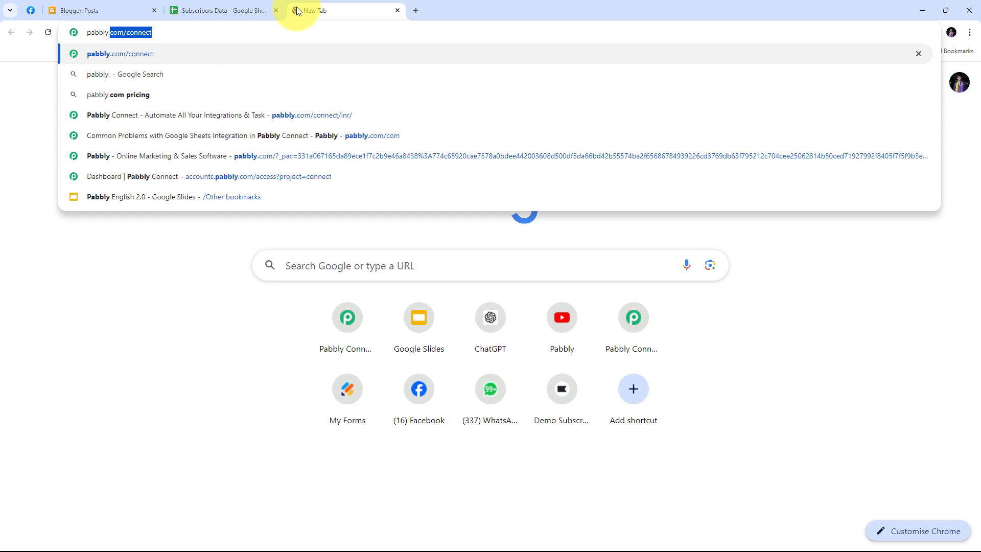
{"action": "key", "text": "Return"}
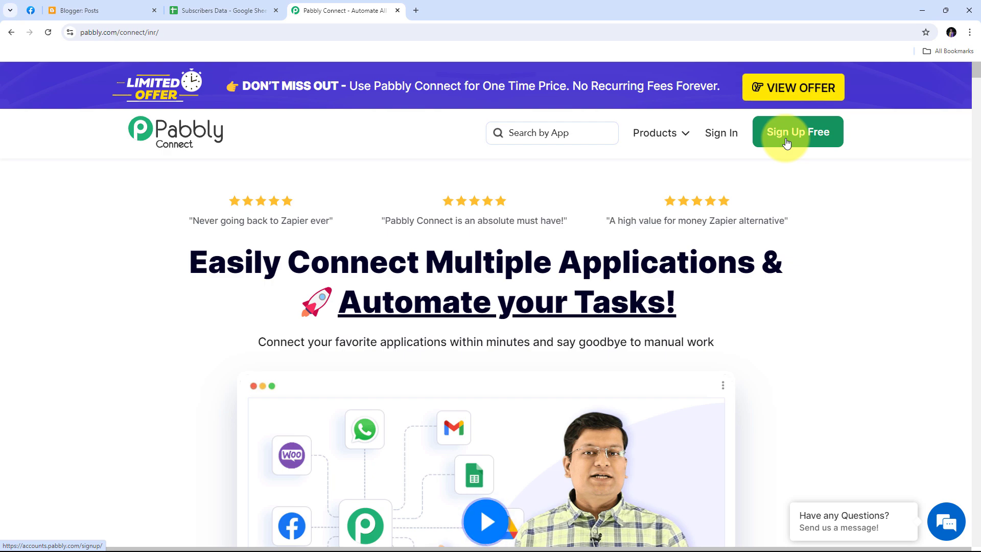
{"action": "left_click", "coordinate": [716, 138]}
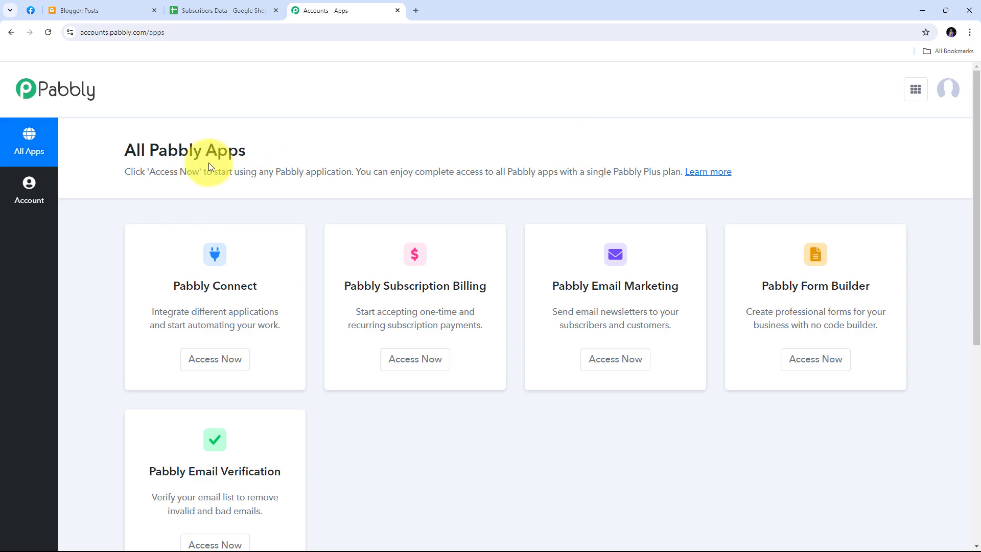
- Access the Pabbly Connect application from the list of all Pabbly apps
{"action": "scroll", "coordinate": [244, 168], "scroll_direction": "down", "scroll_amount": 2}
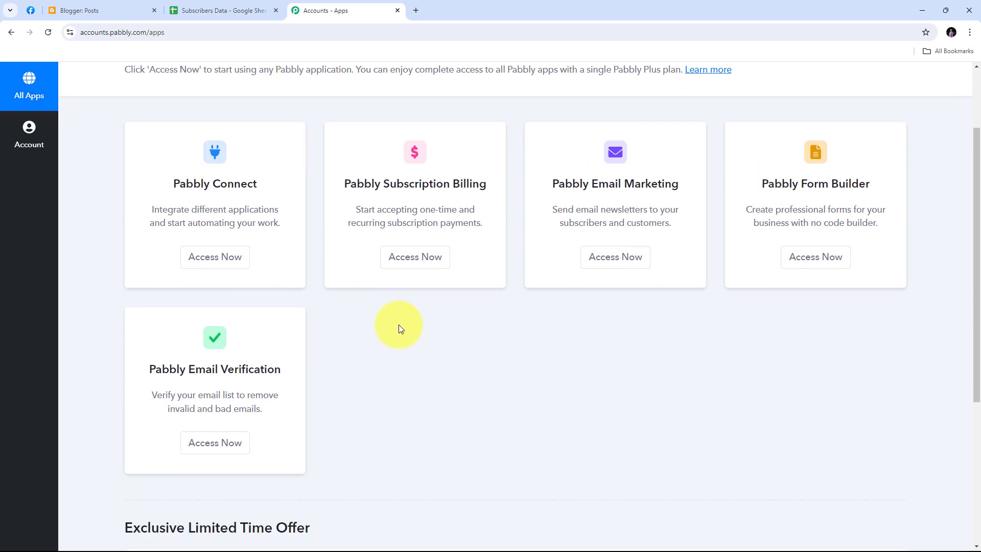
{"action": "scroll", "coordinate": [204, 256], "scroll_direction": "up", "scroll_amount": 1}
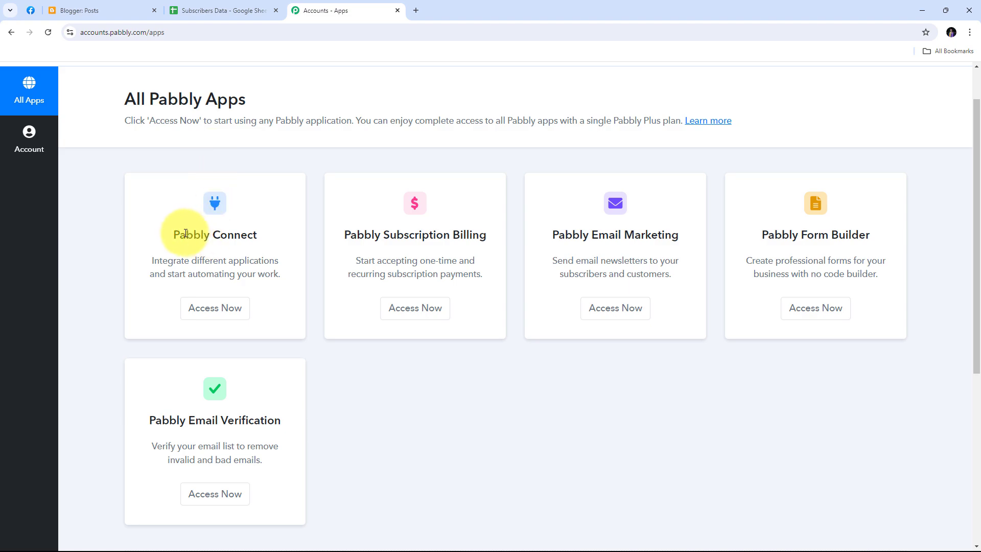
{"action": "left_click_drag", "start_coordinate": [172, 234], "coordinate": [268, 234]}
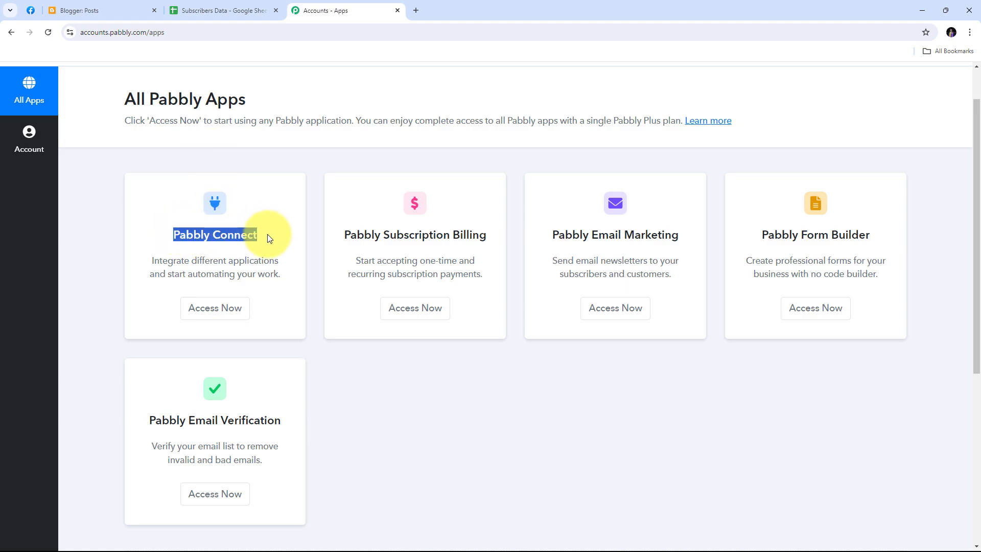
{"action": "left_click", "coordinate": [215, 310]}
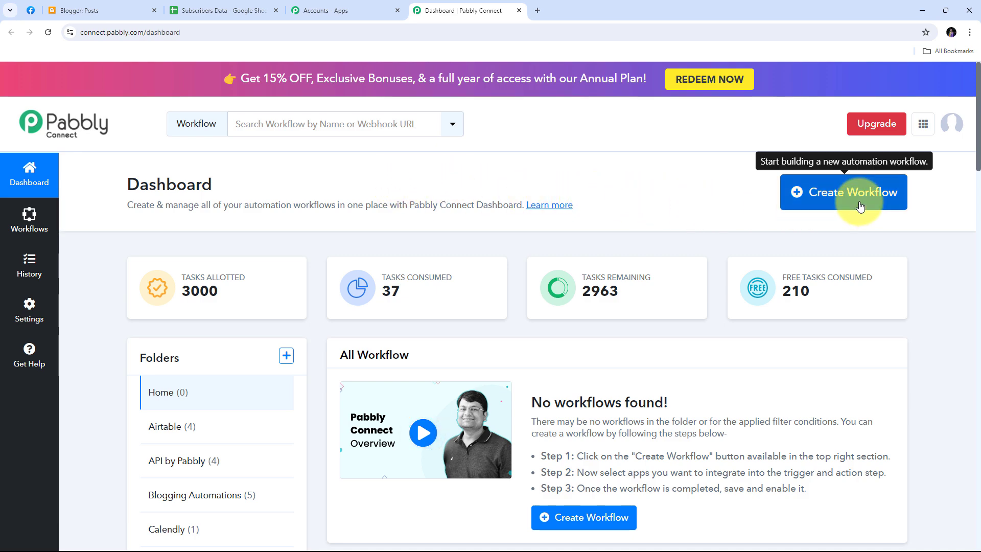
- Create a workflow named "Auto-Share Blogger Post on WhatsApp" in the Blogging Automations folder
{"action": "left_click", "coordinate": [843, 199]}
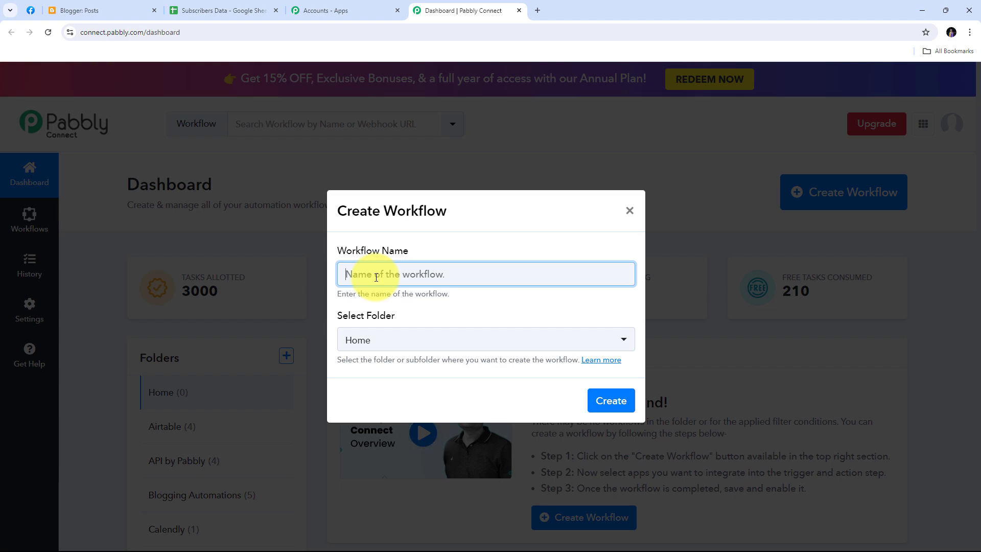
{"action": "type", "text": "Auto-Share Blogger Post on WhatsApp"}
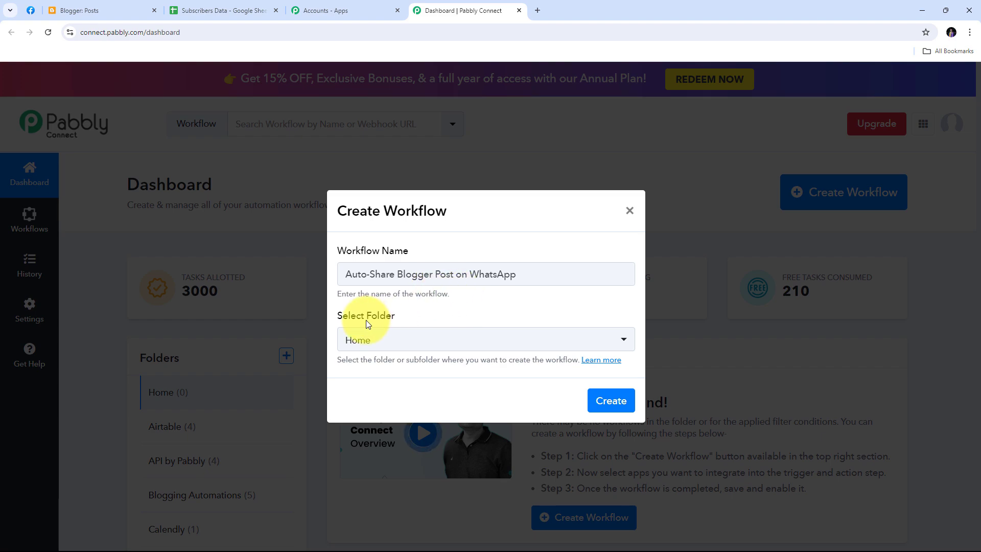
{"action": "left_click", "coordinate": [587, 342]}
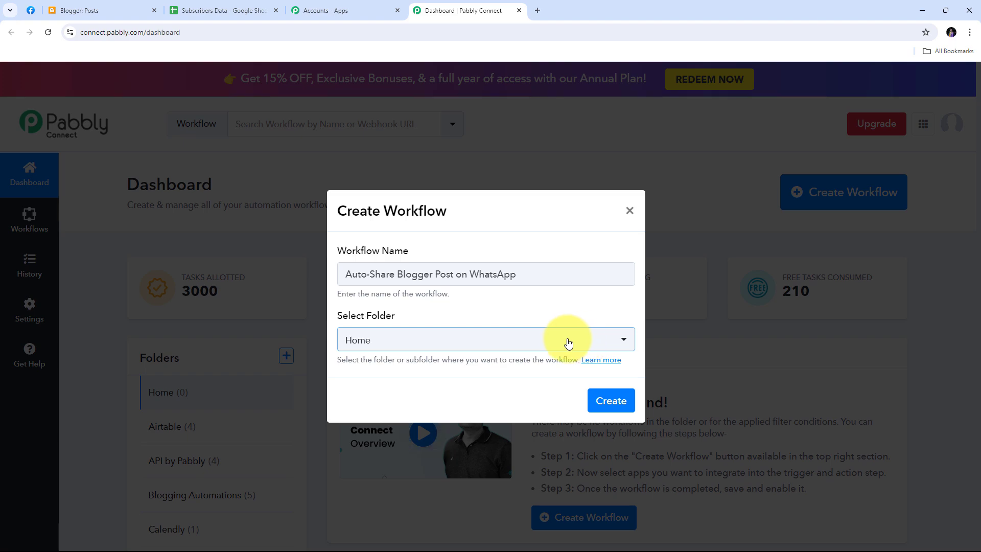
{"action": "left_click", "coordinate": [565, 341]}
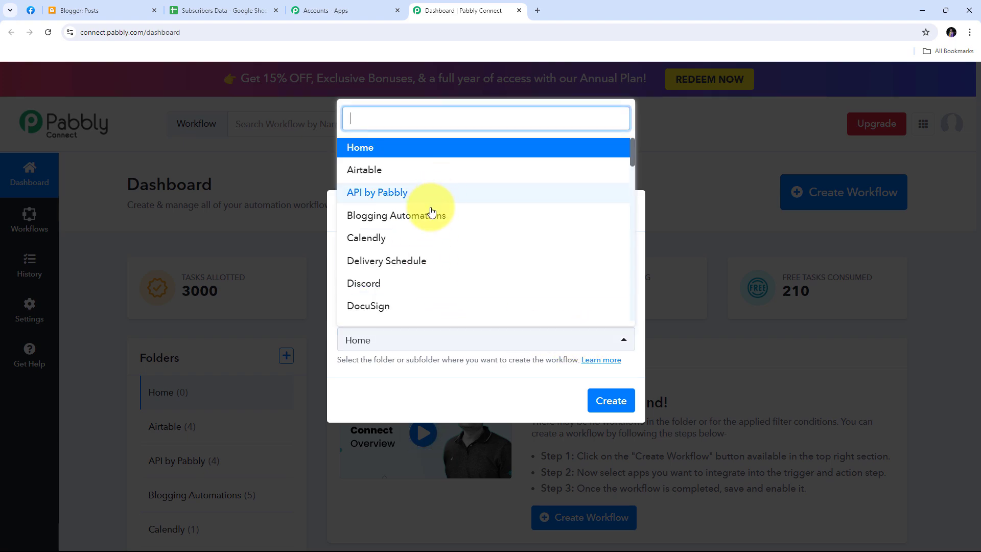
{"action": "scroll", "coordinate": [437, 209], "scroll_direction": "down", "scroll_amount": 5}
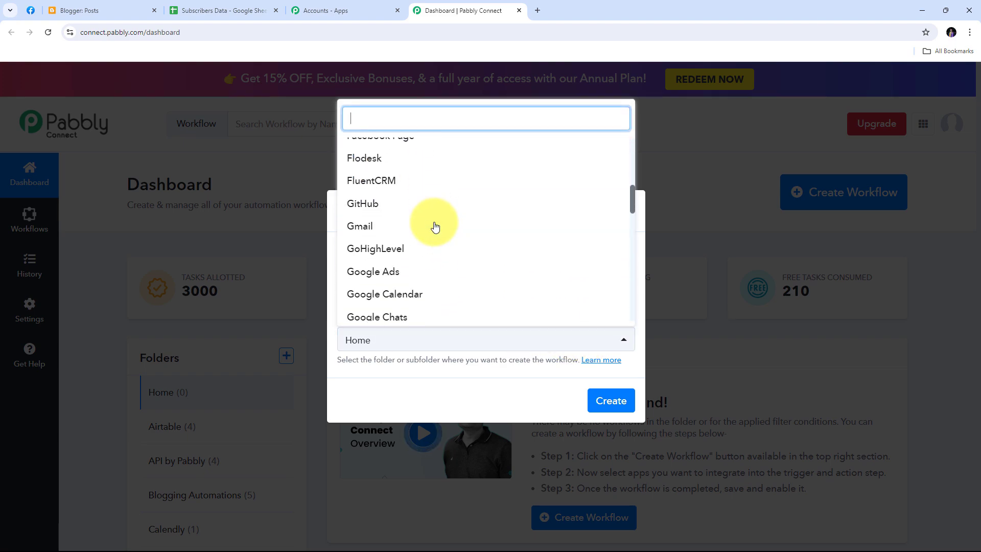
{"action": "scroll", "coordinate": [434, 225], "scroll_direction": "up", "scroll_amount": 6}
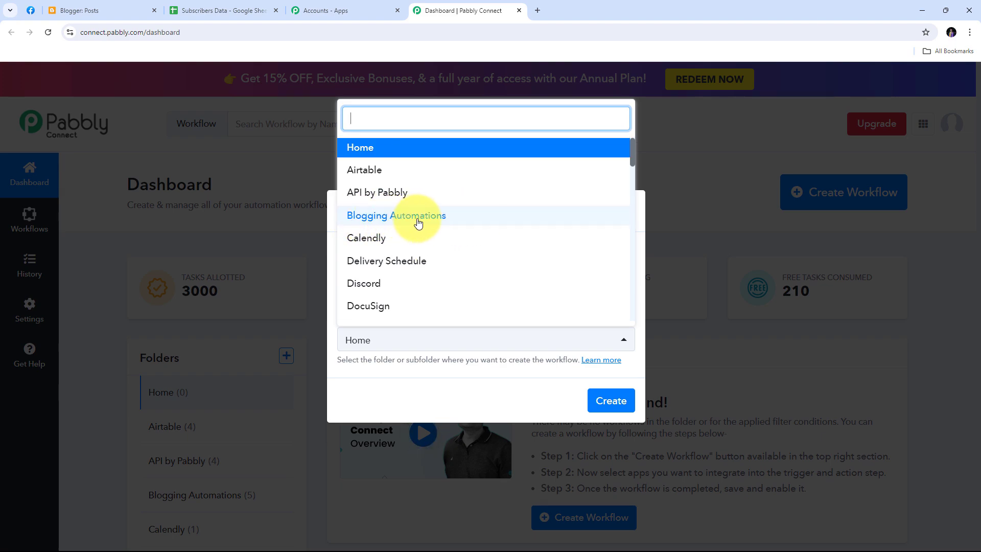
{"action": "left_click", "coordinate": [434, 220]}
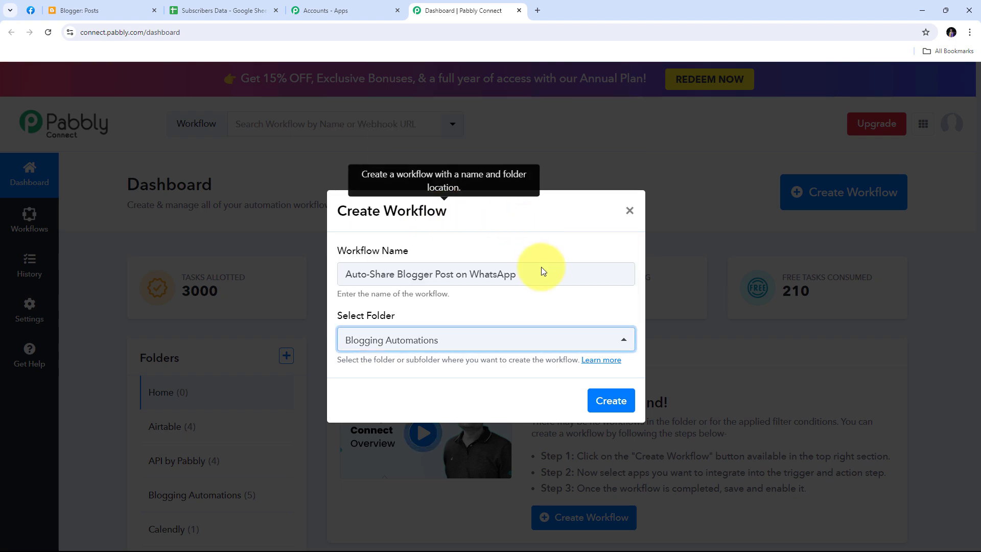
{"action": "left_click", "coordinate": [608, 402]}
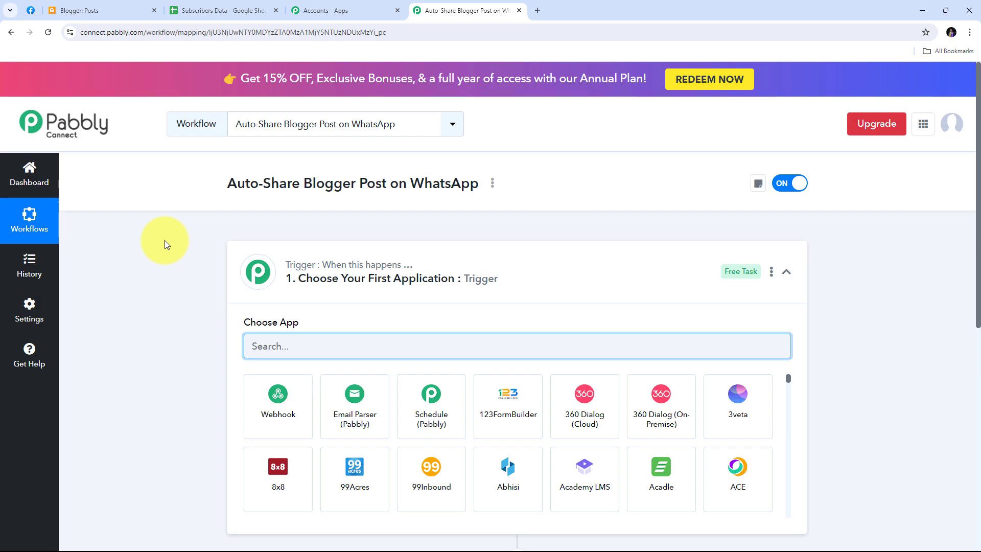
- Set the workflow's trigger to the Google Blogger app with the New Post Added event
{"action": "scroll", "coordinate": [164, 240], "scroll_direction": "down", "scroll_amount": 3}
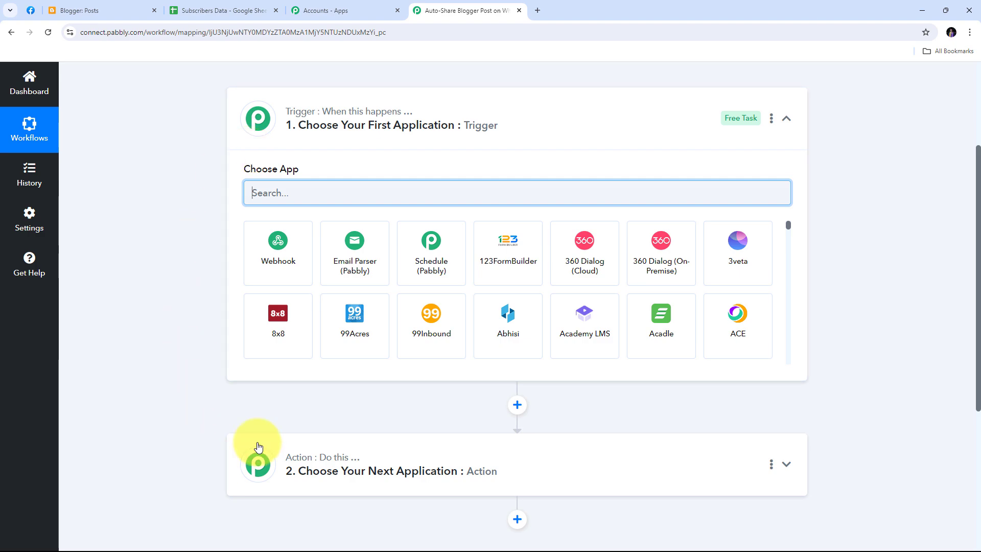
{"action": "scroll", "coordinate": [194, 217], "scroll_direction": "up", "scroll_amount": 1}
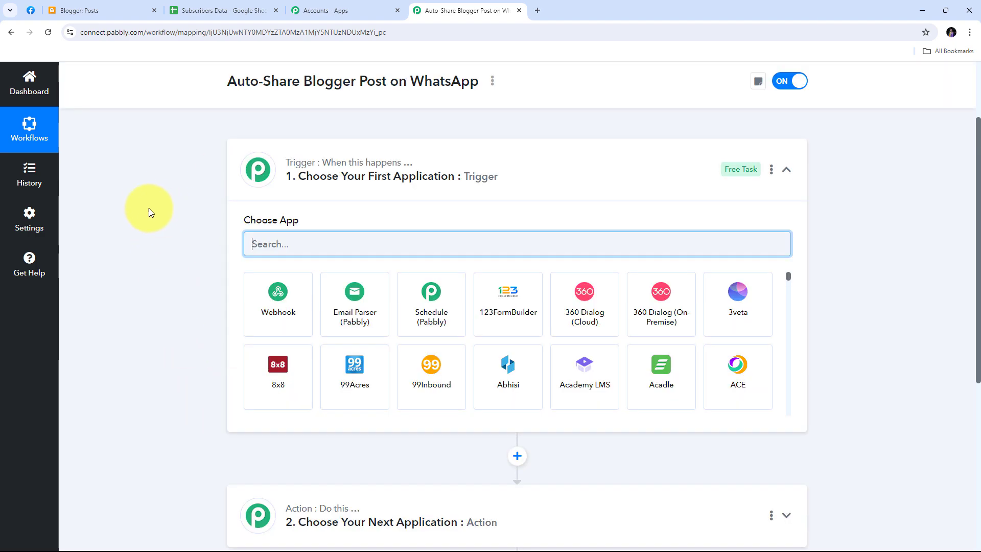
{"action": "mouse_move", "coordinate": [301, 173]}
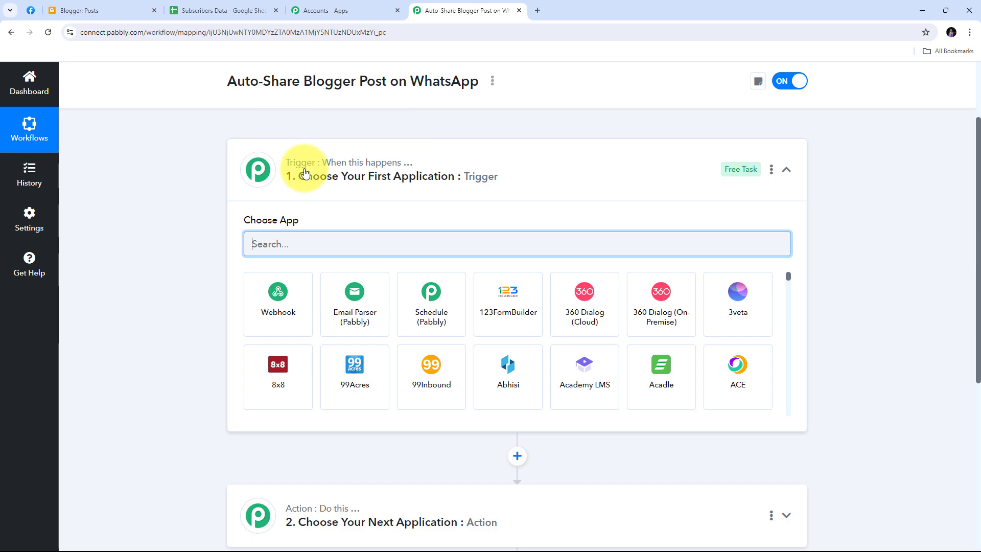
{"action": "scroll", "coordinate": [221, 381], "scroll_direction": "down", "scroll_amount": 2}
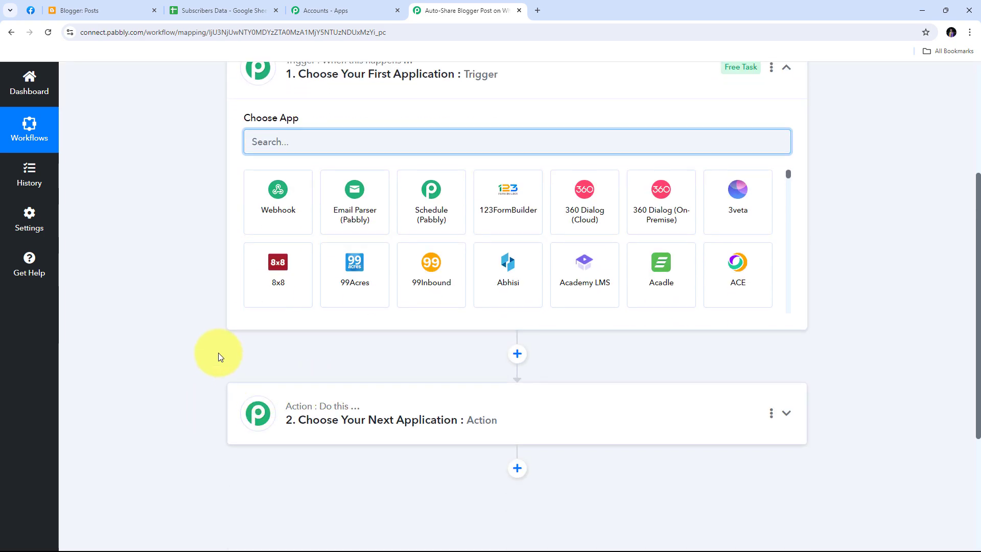
{"action": "scroll", "coordinate": [219, 353], "scroll_direction": "up", "scroll_amount": 3}
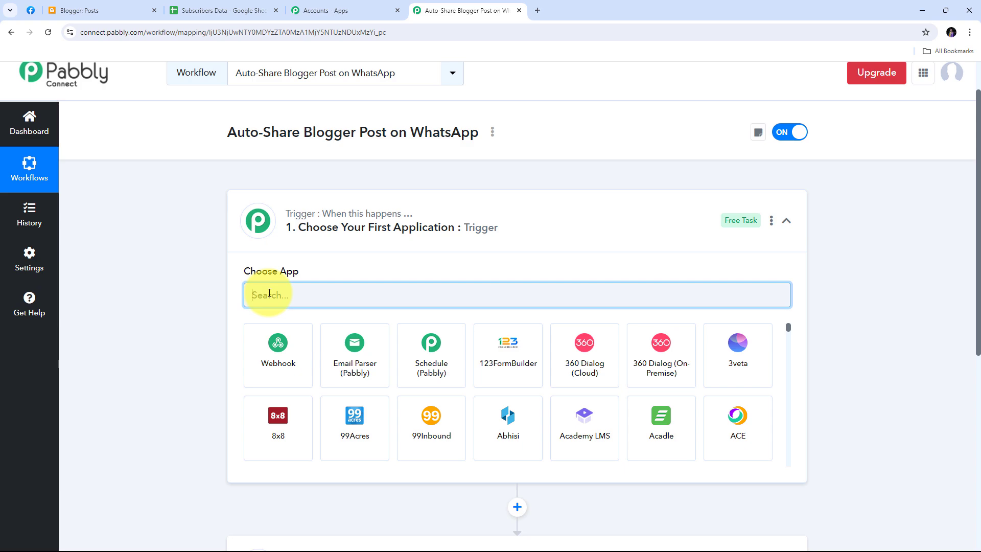
{"action": "type", "text": "Googl"}
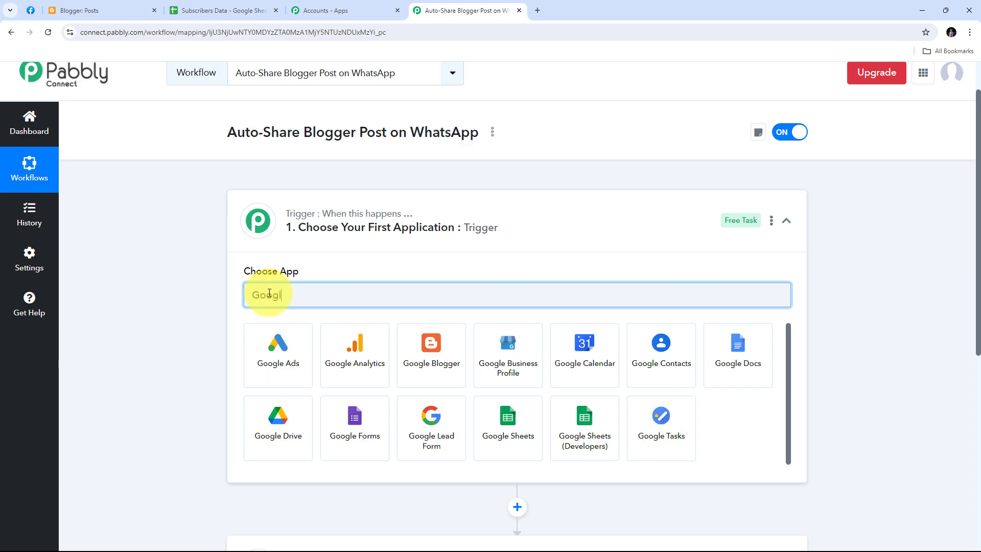
{"action": "type", "text": "e Blogger"}
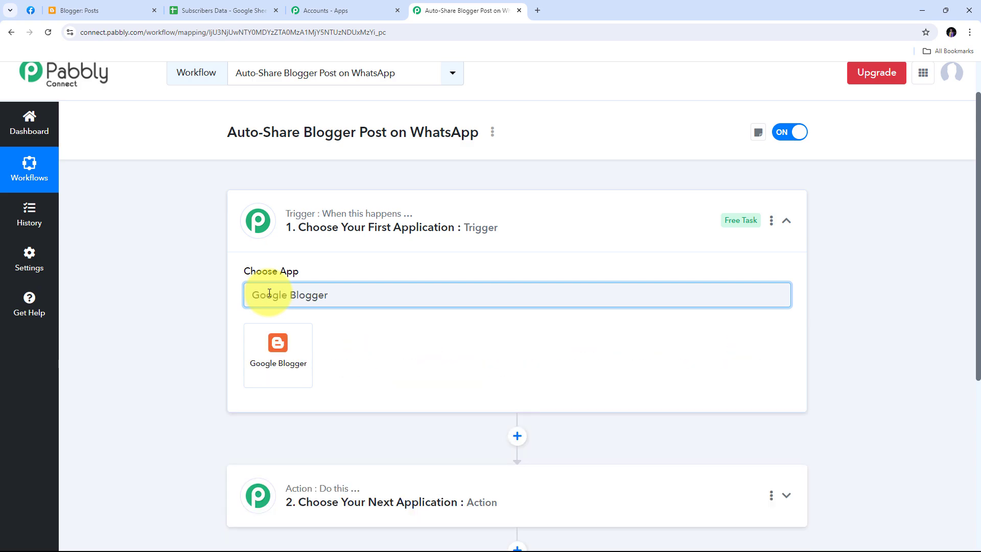
{"action": "left_click", "coordinate": [280, 357]}
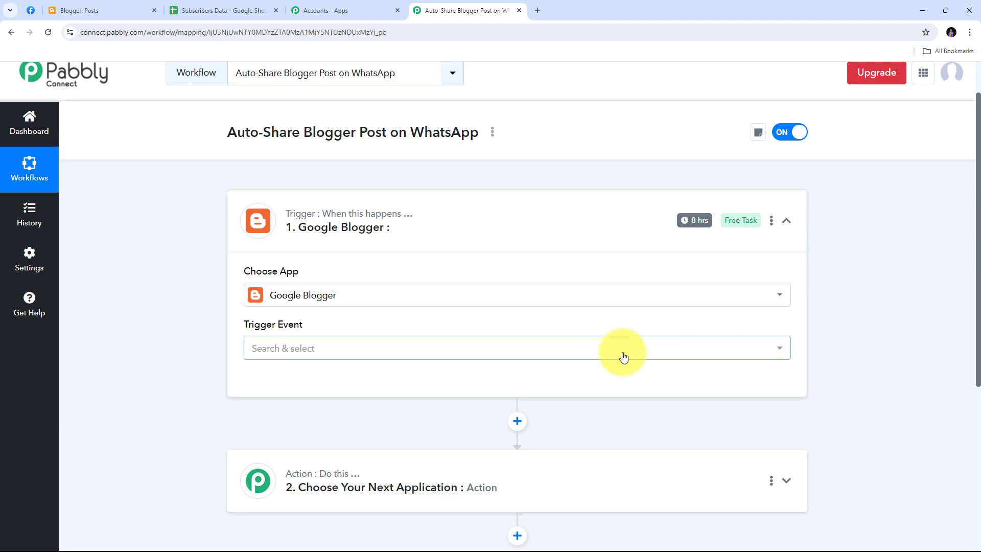
{"action": "left_click", "coordinate": [511, 355]}
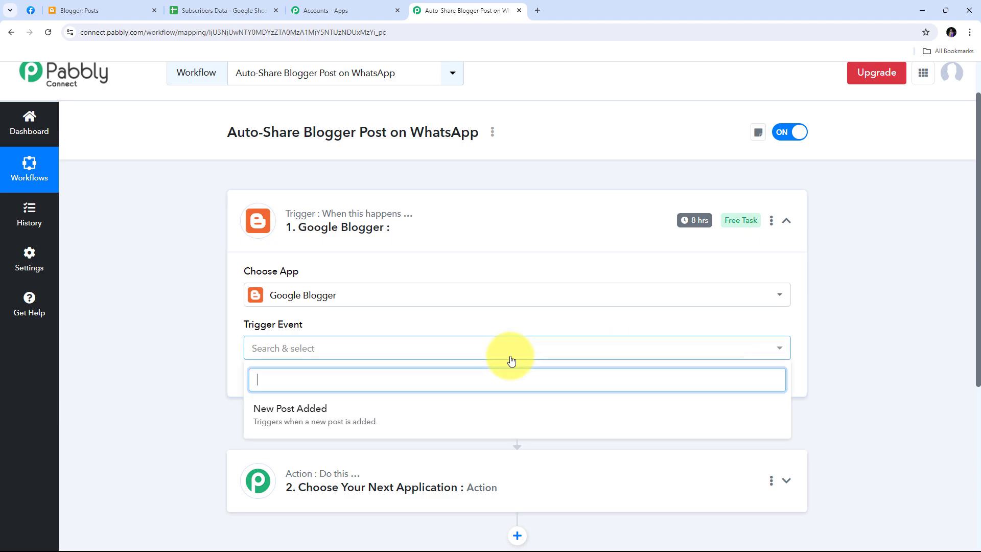
{"action": "left_click", "coordinate": [286, 418]}
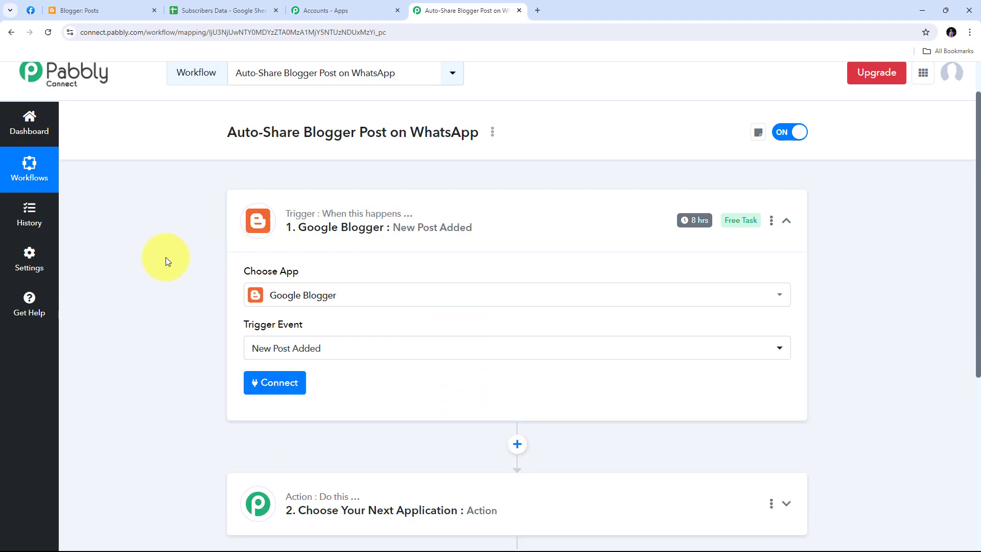
- Add a new Google Blogger connection to the trigger by signing in with Google and granting the requested access
{"action": "left_click", "coordinate": [280, 384]}
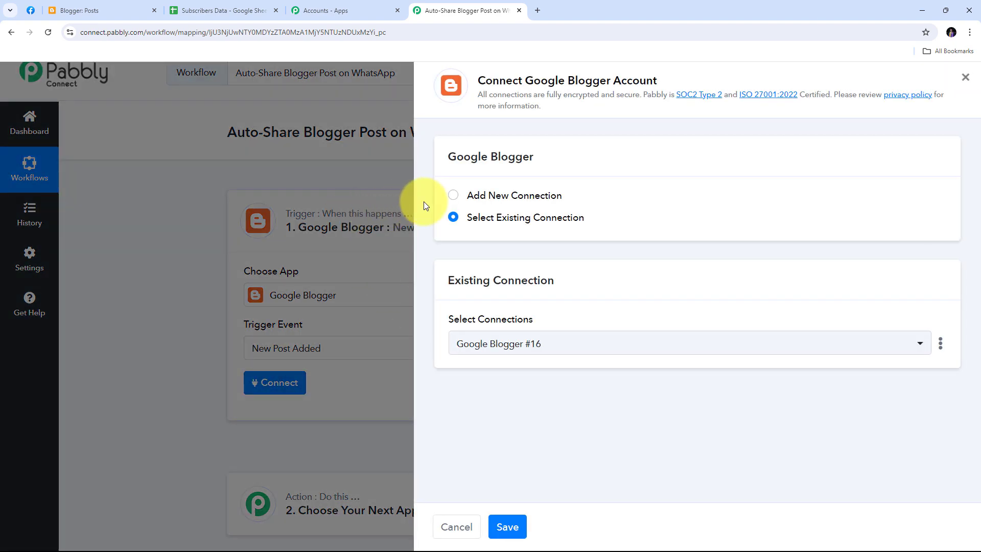
{"action": "left_click", "coordinate": [493, 199]}
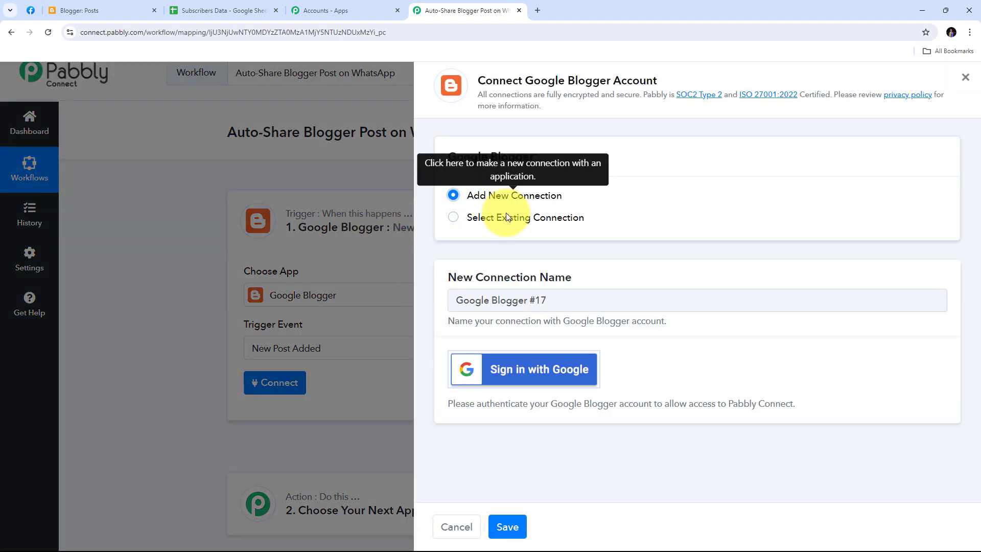
{"action": "left_click", "coordinate": [526, 374]}
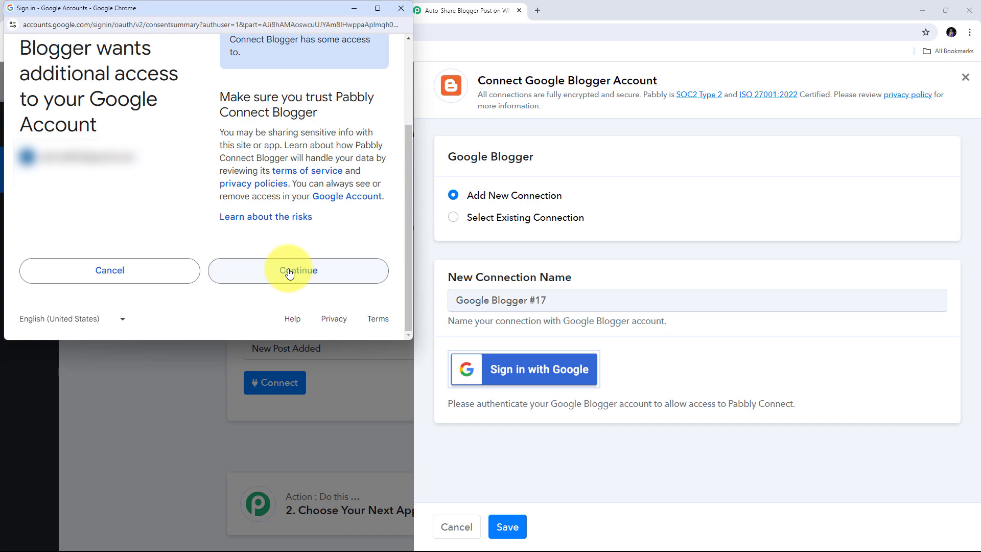
{"action": "left_click", "coordinate": [289, 272]}
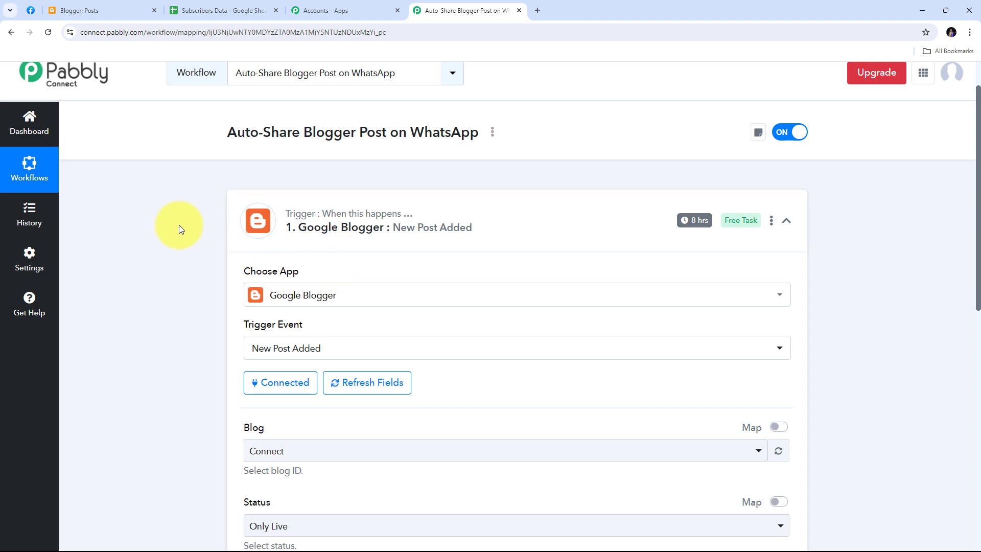
- Switch to Blogger, check the list of available blogs and choose MyBlog
{"action": "scroll", "coordinate": [179, 225], "scroll_direction": "down", "scroll_amount": 1}
{"action": "scroll", "coordinate": [179, 225], "scroll_direction": "down", "scroll_amount": 2}
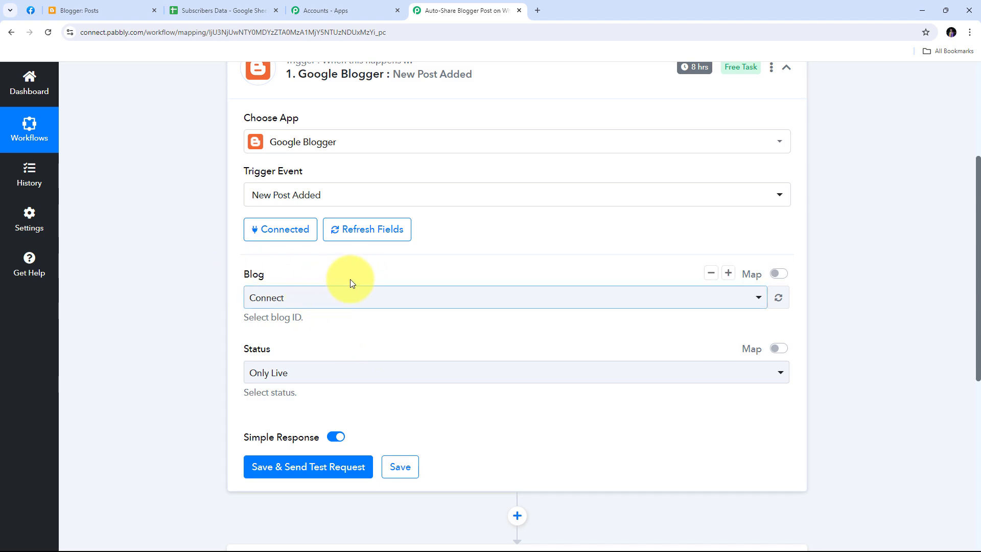
{"action": "left_click", "coordinate": [75, 5]}
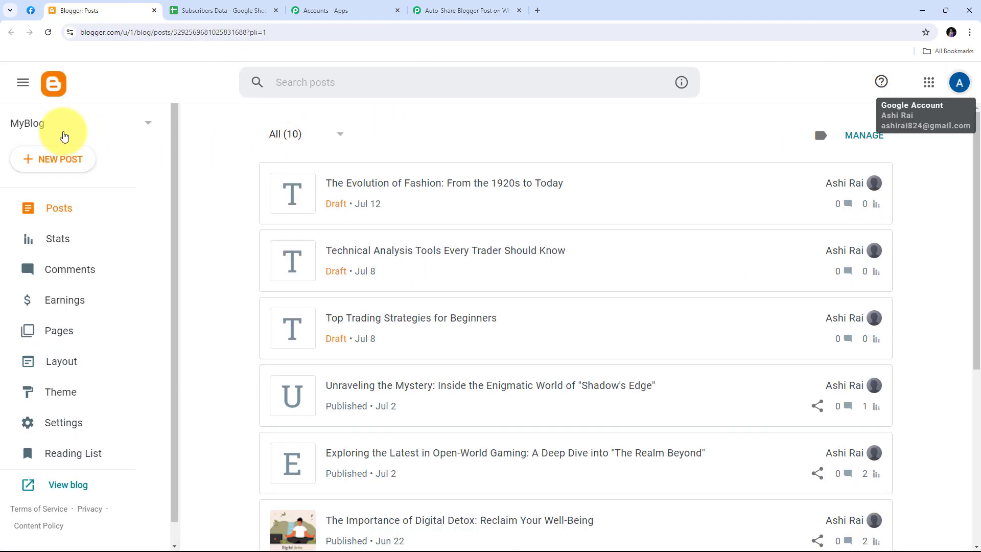
{"action": "left_click", "coordinate": [146, 125]}
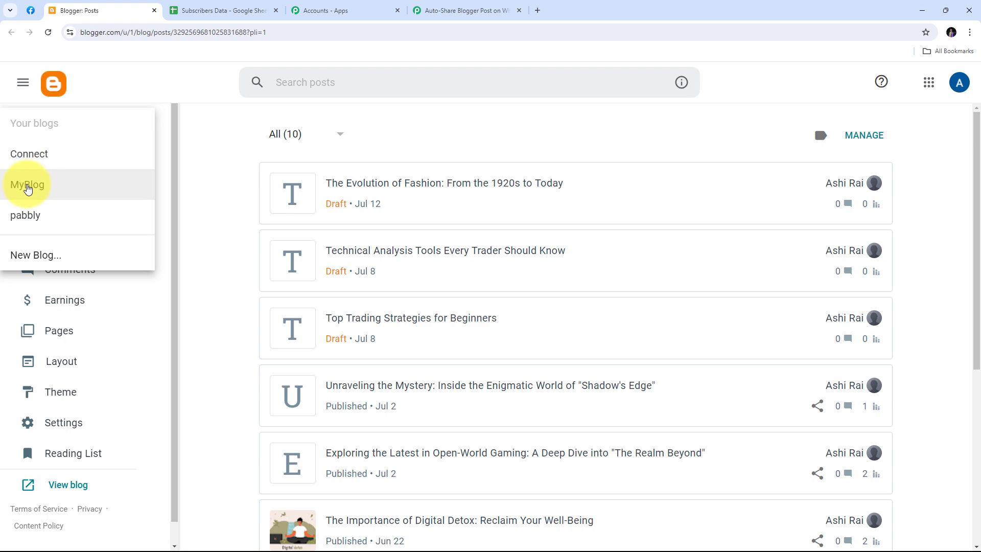
{"action": "left_click", "coordinate": [29, 186]}
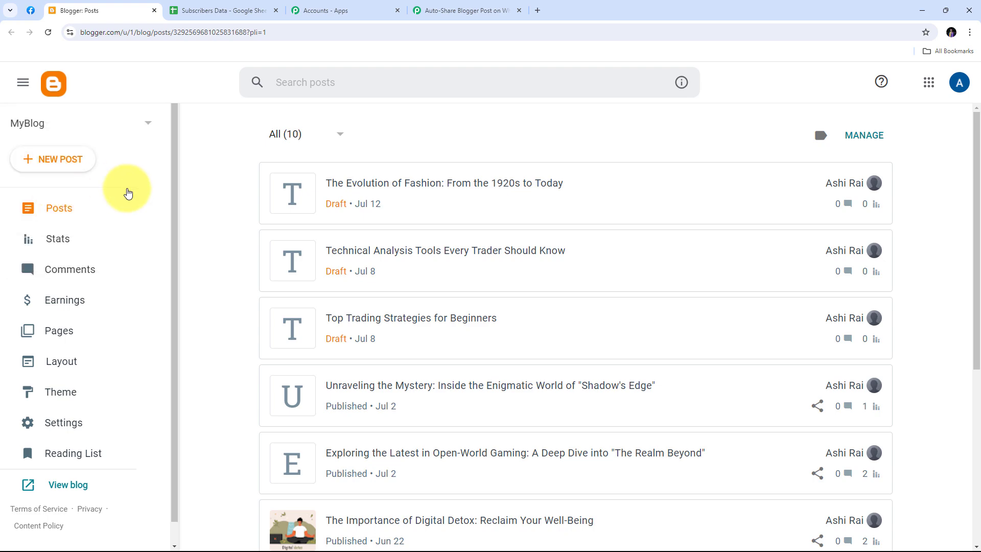
- Switch back to Pabbly Connect and set the trigger's blog to MyBlog and its status to Only Live
{"action": "left_click", "coordinate": [479, 4]}
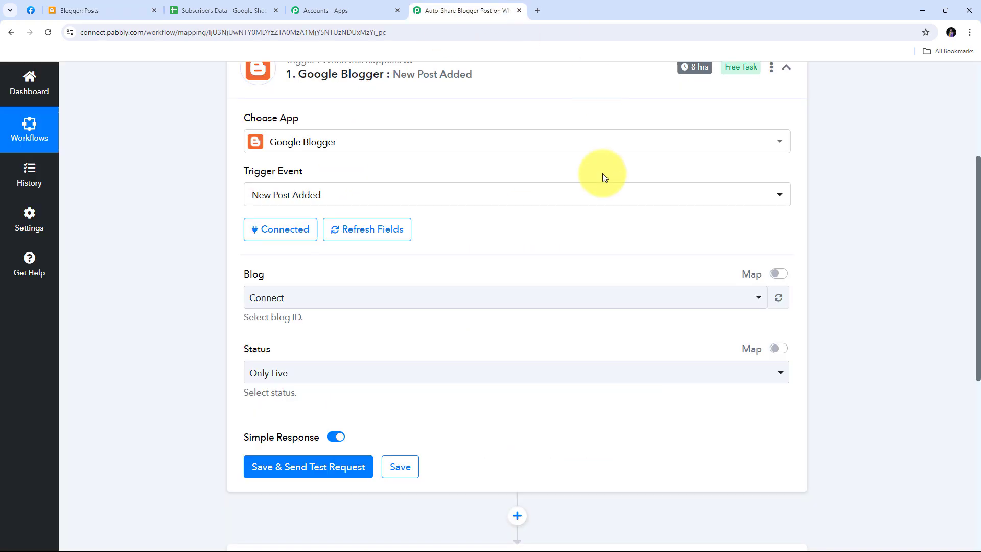
{"action": "left_click", "coordinate": [576, 299]}
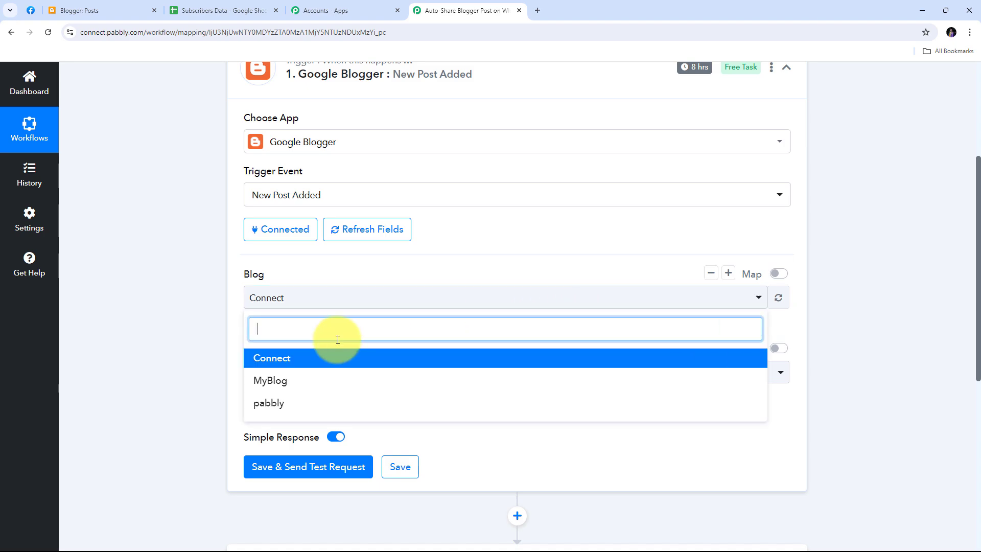
{"action": "left_click", "coordinate": [281, 389]}
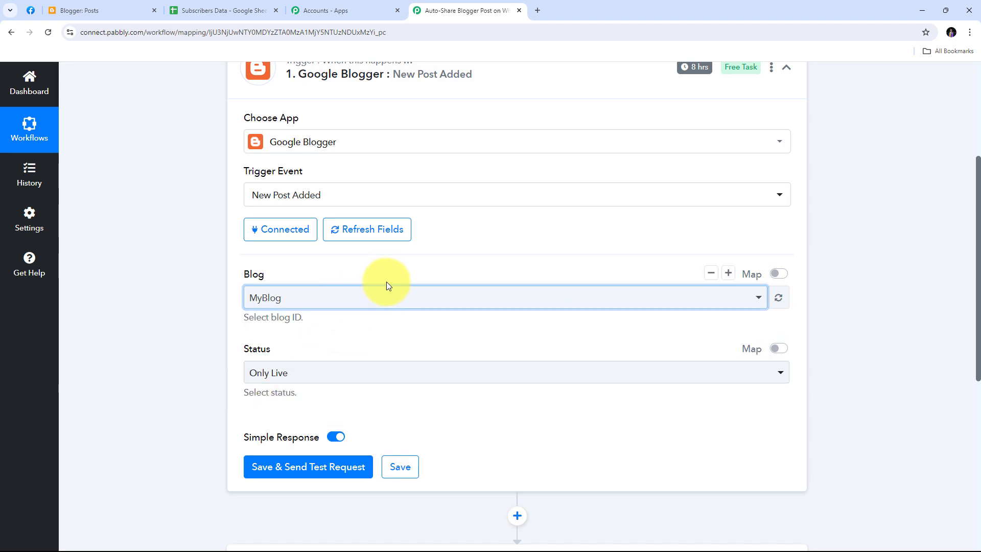
{"action": "scroll", "coordinate": [385, 280], "scroll_direction": "down", "scroll_amount": 2}
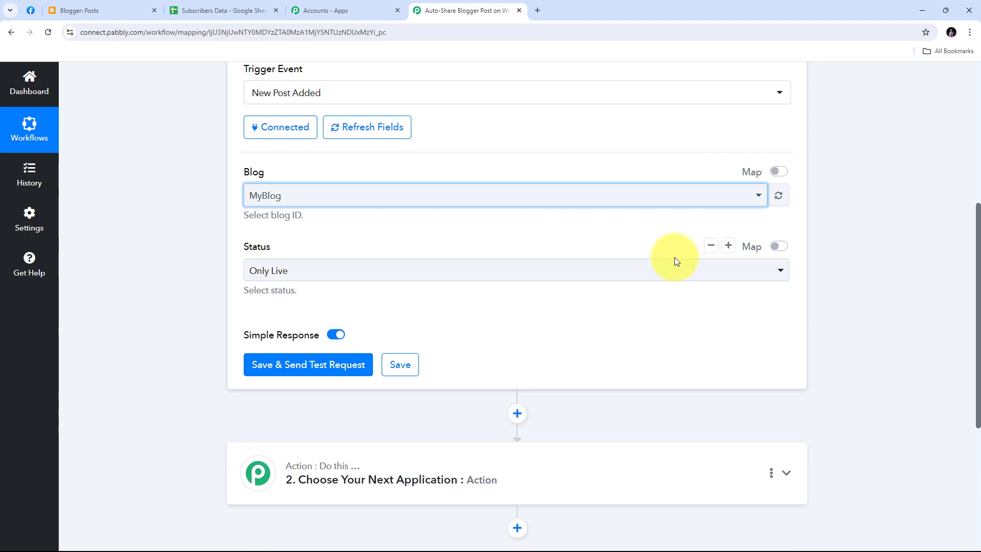
{"action": "left_click", "coordinate": [640, 271]}
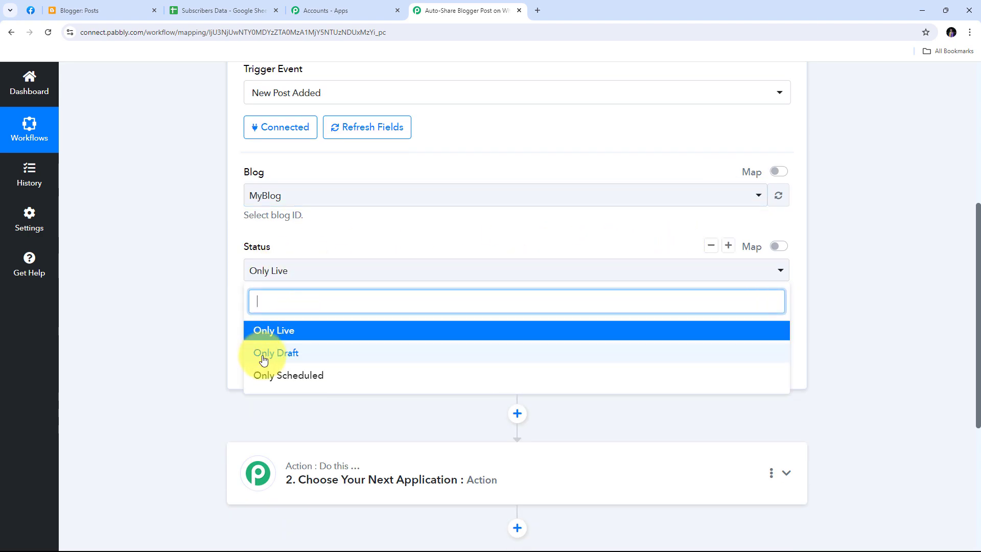
{"action": "left_click", "coordinate": [295, 336]}
{"action": "scroll", "coordinate": [417, 301], "scroll_direction": "up", "scroll_amount": 1}
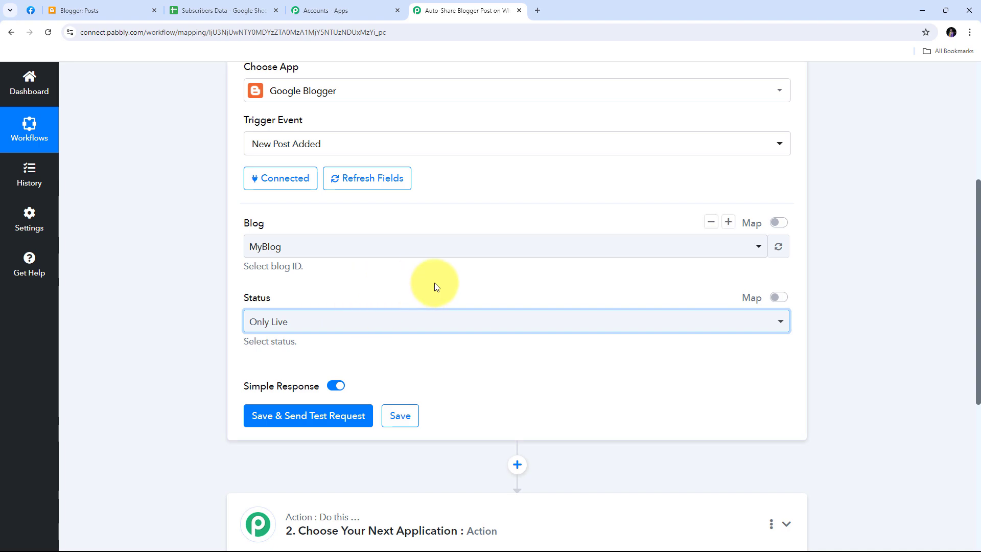
- Switch to Blogger and start a new MyBlog post titled "5 Simple Tips to Boost Your Productivity Every Day"
{"action": "left_click", "coordinate": [104, 13]}
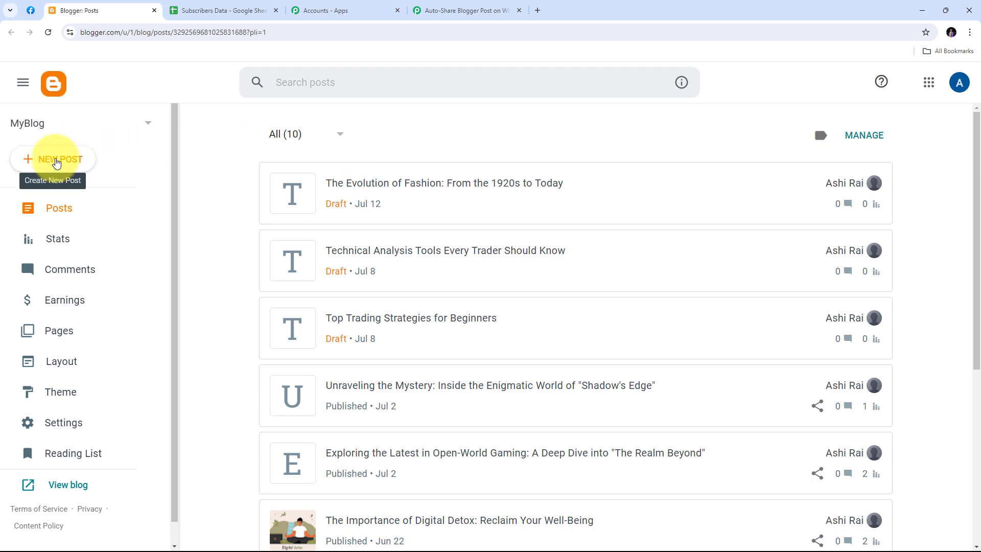
{"action": "left_click", "coordinate": [57, 162]}
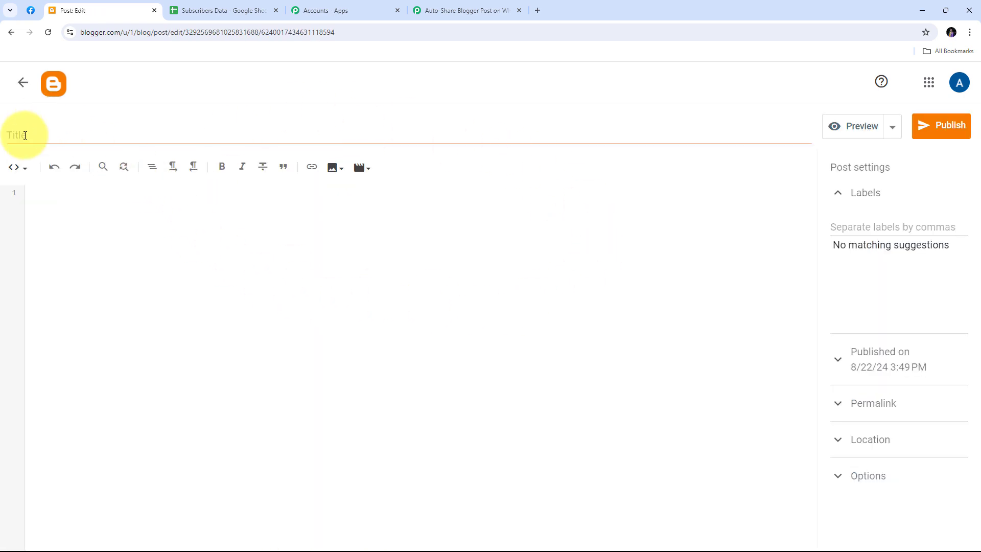
{"action": "left_click", "coordinate": [77, 136]}
{"action": "type", "text": "5 Simple Tips to Boost Your Productivity Every Day"}
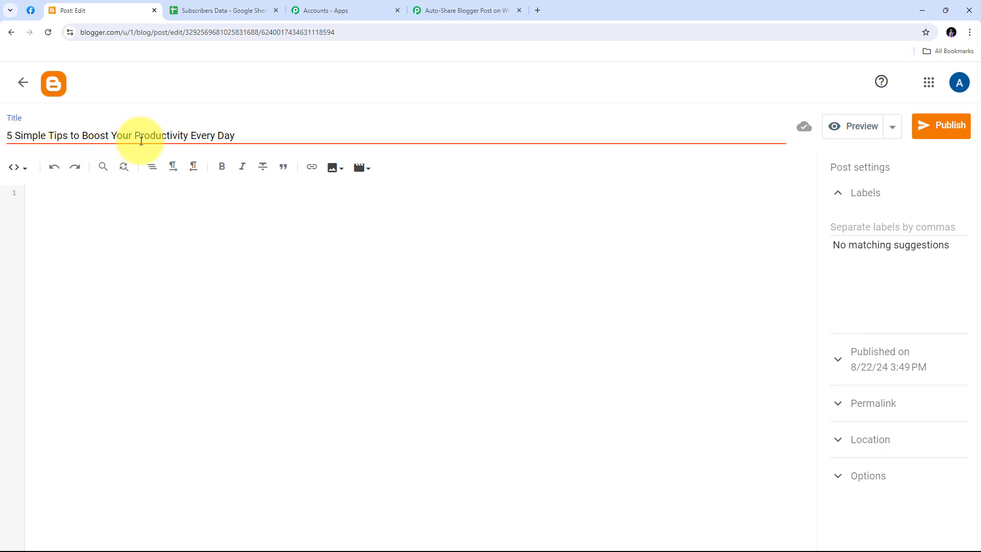
- Paste the copied productivity article into the post body and publish the post to the blog
{"action": "left_click", "coordinate": [112, 218]}
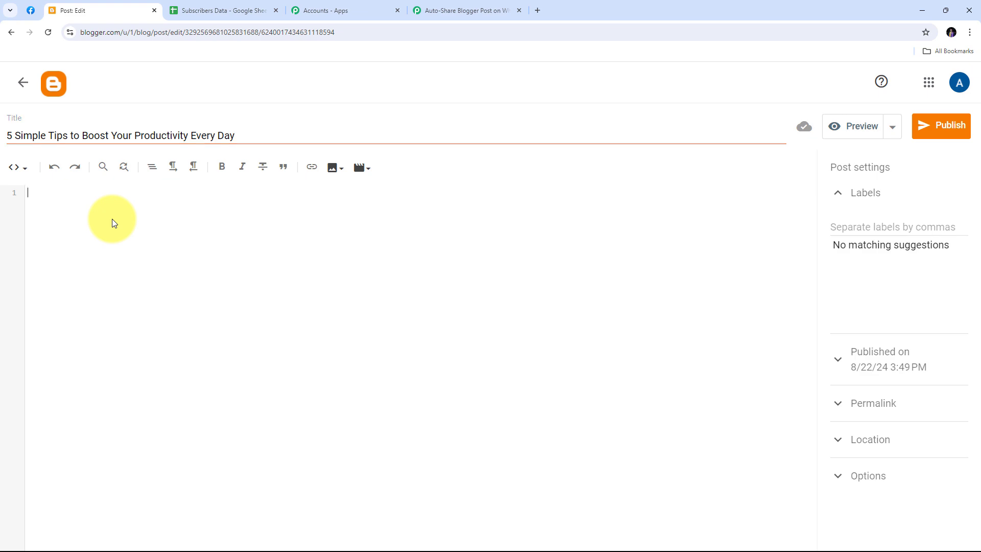
{"action": "key", "text": "ctrl+v"}
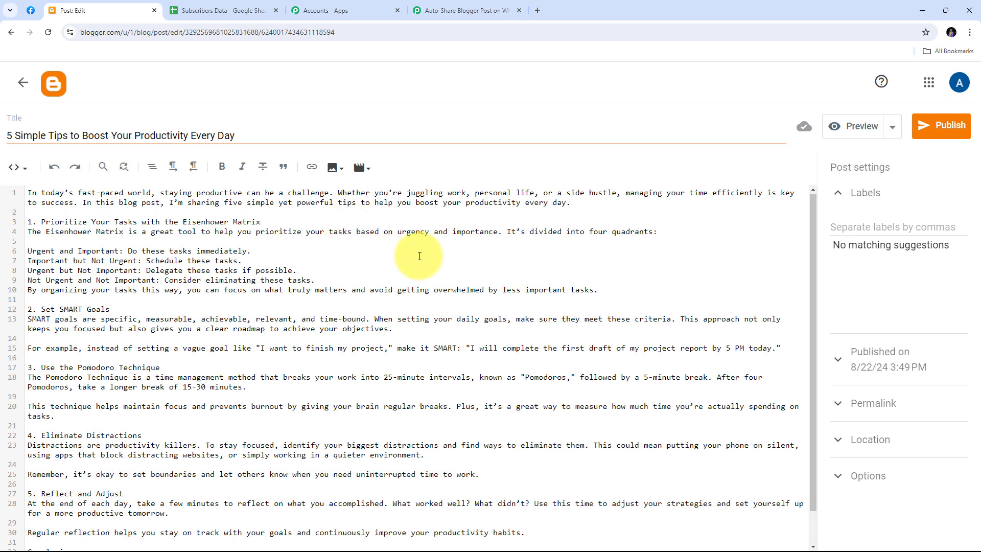
{"action": "scroll", "coordinate": [423, 255], "scroll_direction": "down", "scroll_amount": 1}
{"action": "scroll", "coordinate": [423, 255], "scroll_direction": "up", "scroll_amount": 1}
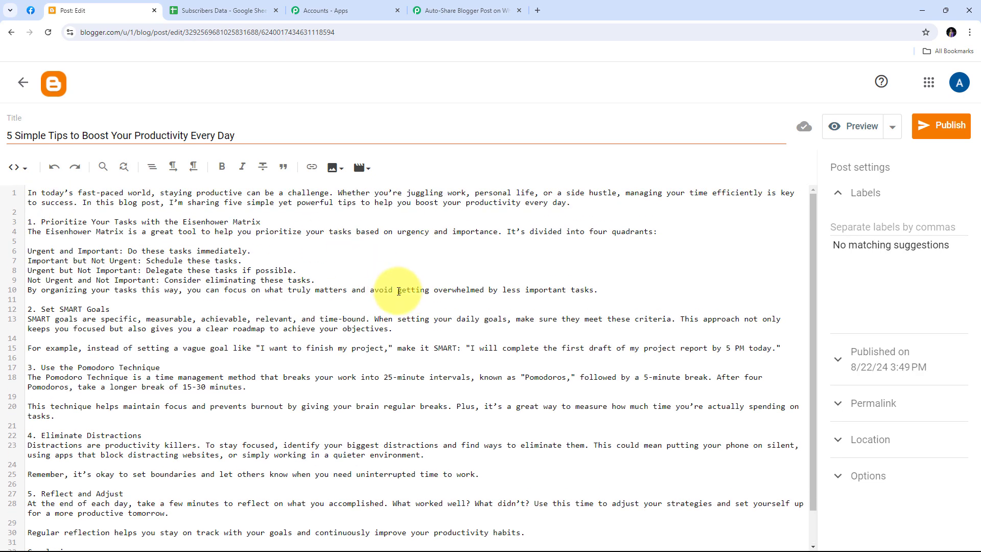
{"action": "scroll", "coordinate": [400, 291], "scroll_direction": "down", "scroll_amount": 1}
{"action": "scroll", "coordinate": [400, 292], "scroll_direction": "up", "scroll_amount": 1}
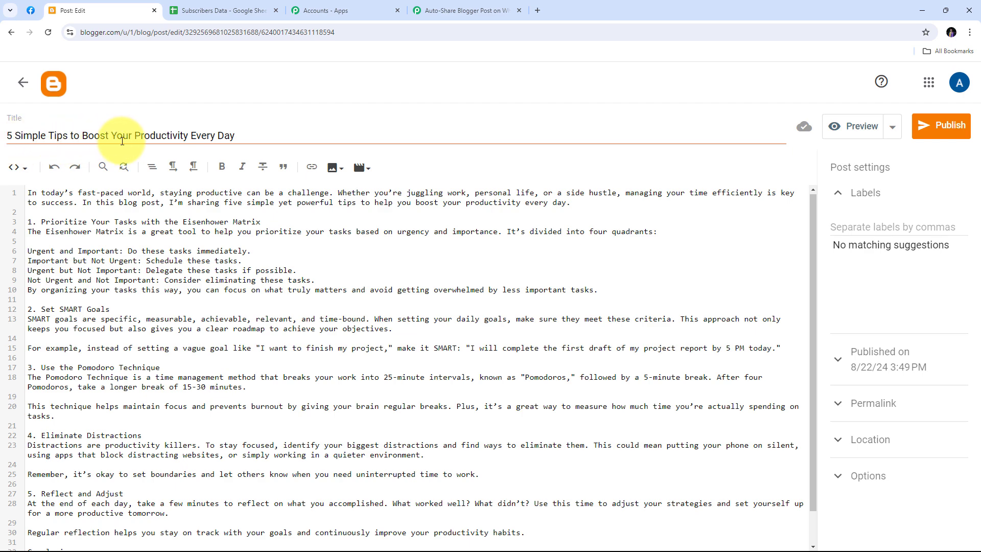
{"action": "left_click", "coordinate": [944, 131]}
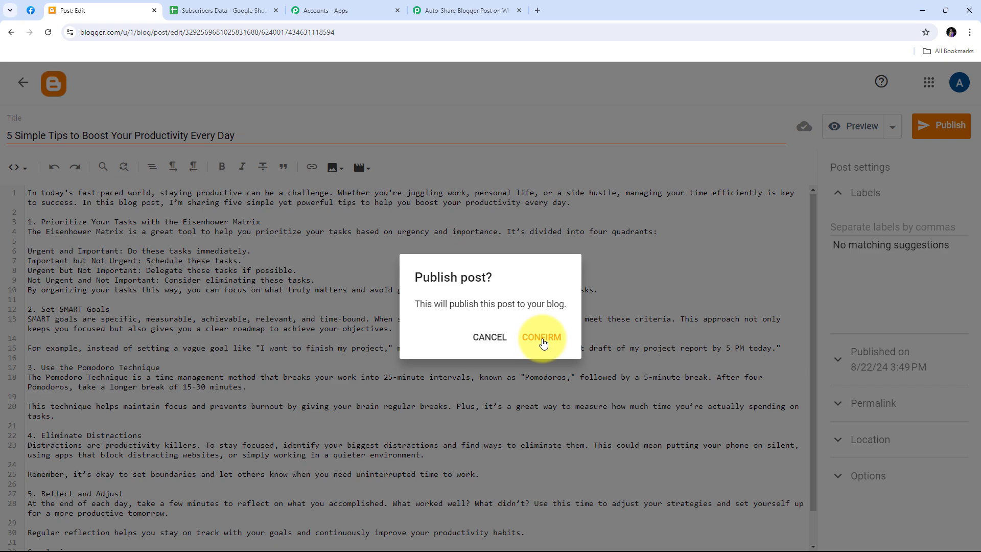
{"action": "left_click", "coordinate": [541, 339]}
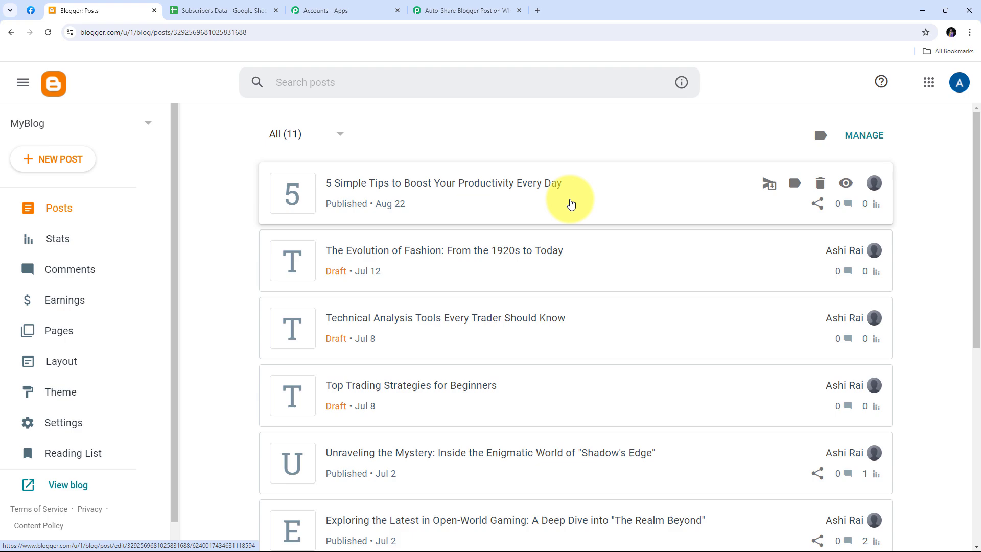
- Switch back to Pabbly Connect, save the Google Blogger trigger and send a test request
{"action": "left_click", "coordinate": [467, 11]}
{"action": "scroll", "coordinate": [531, 189], "scroll_direction": "down", "scroll_amount": 3}
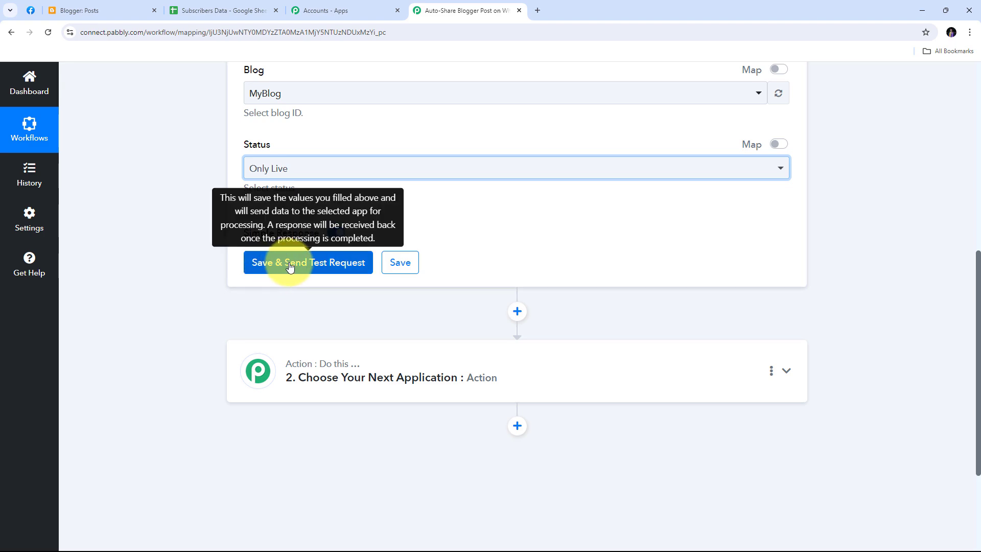
{"action": "left_click", "coordinate": [313, 270]}
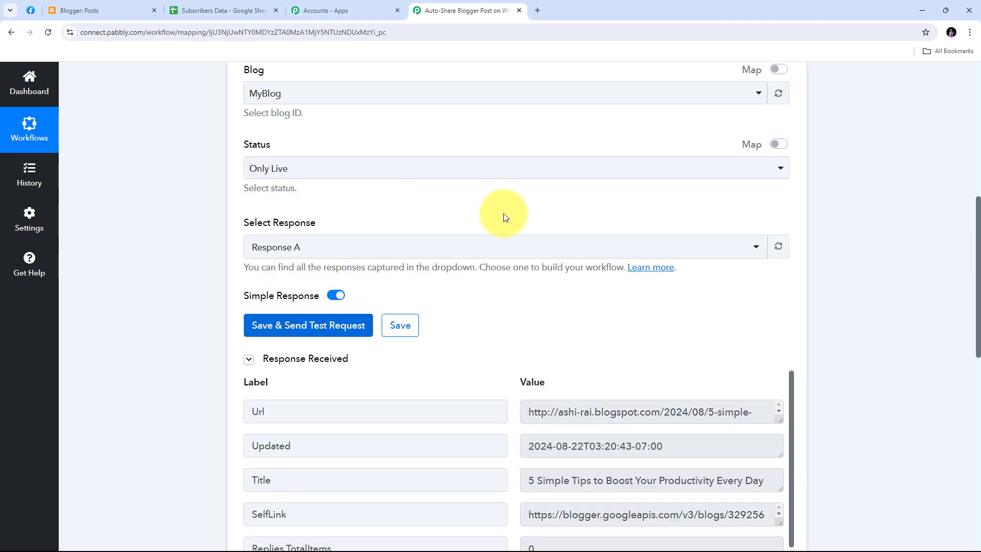
- Examine the trigger's received response, enlarging the Title, Url and Content values and checking the blog and author fields
{"action": "scroll", "coordinate": [877, 239], "scroll_direction": "down", "scroll_amount": 4}
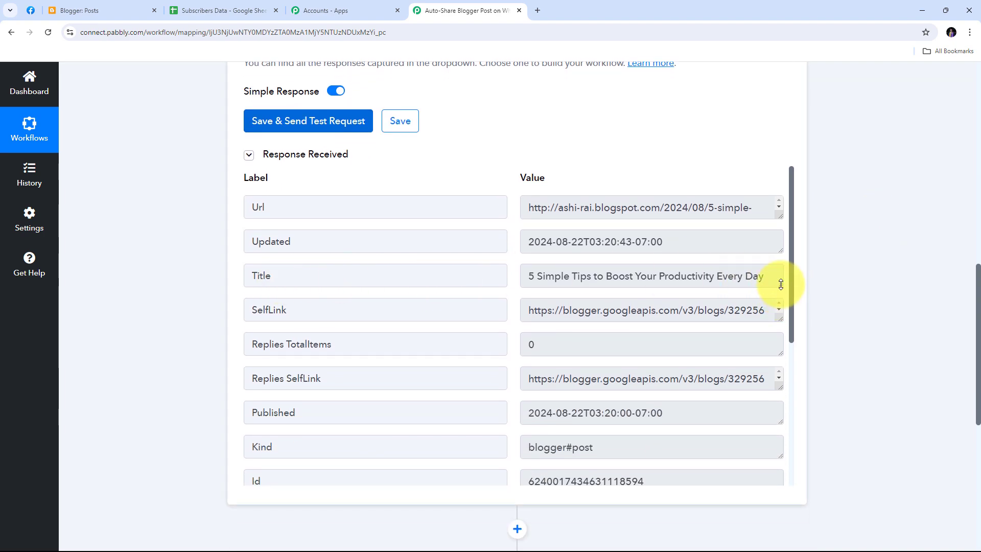
{"action": "left_click_drag", "start_coordinate": [781, 284], "coordinate": [780, 329]}
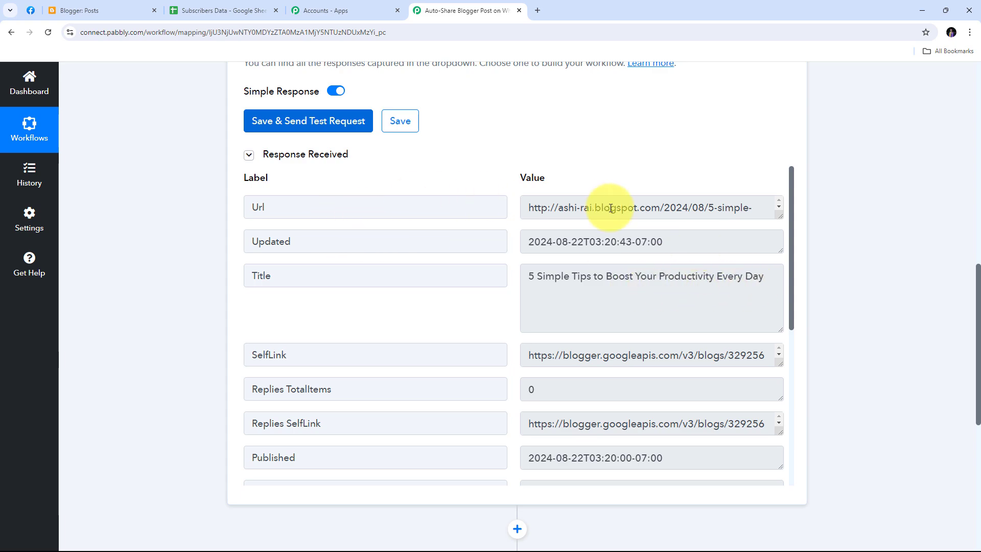
{"action": "left_click_drag", "start_coordinate": [780, 217], "coordinate": [780, 276]}
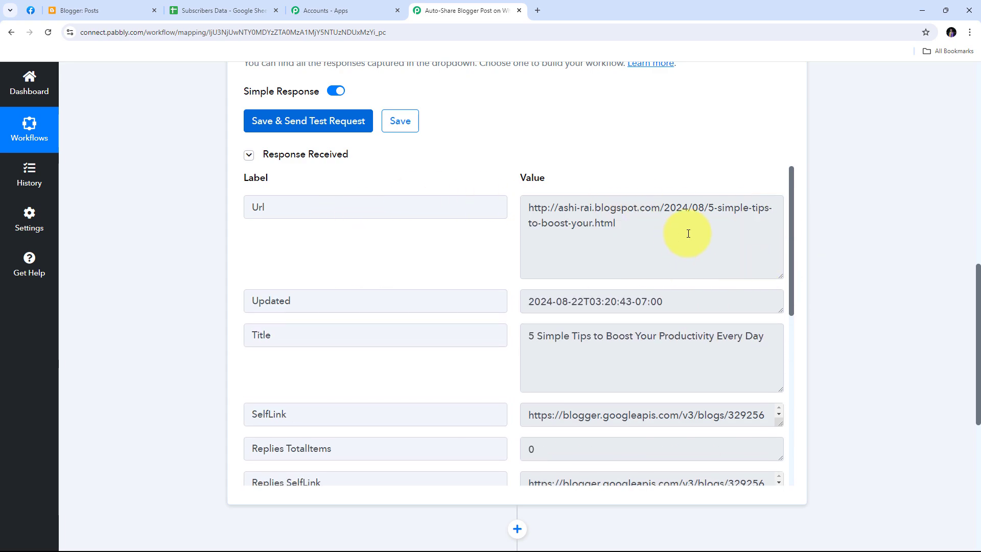
{"action": "left_click_drag", "start_coordinate": [669, 231], "coordinate": [499, 230]}
{"action": "scroll", "coordinate": [498, 230], "scroll_direction": "down", "scroll_amount": 8}
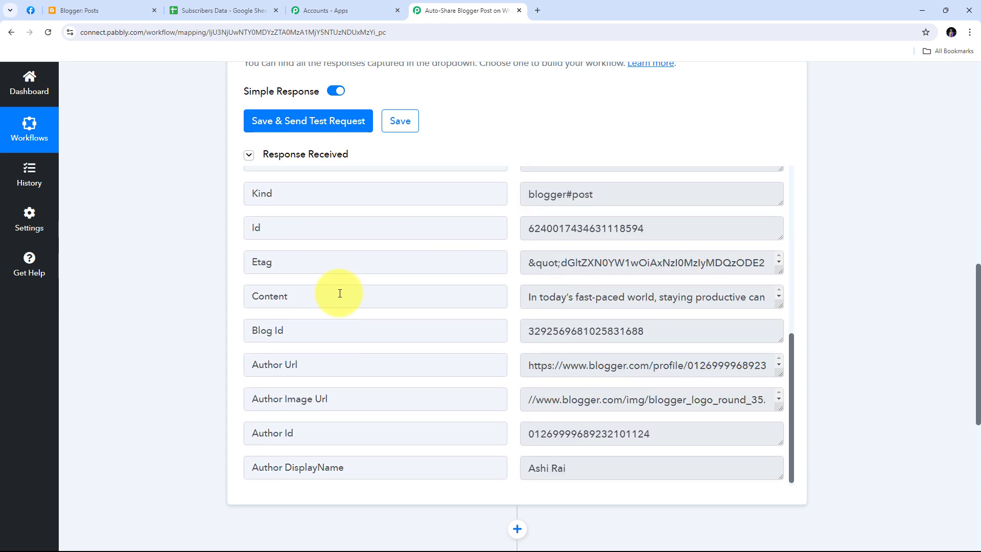
{"action": "left_click_drag", "start_coordinate": [779, 305], "coordinate": [780, 437]}
{"action": "left_click_drag", "start_coordinate": [523, 297], "coordinate": [732, 422]}
{"action": "left_click", "coordinate": [441, 323]}
{"action": "scroll", "coordinate": [439, 320], "scroll_direction": "down", "scroll_amount": 3}
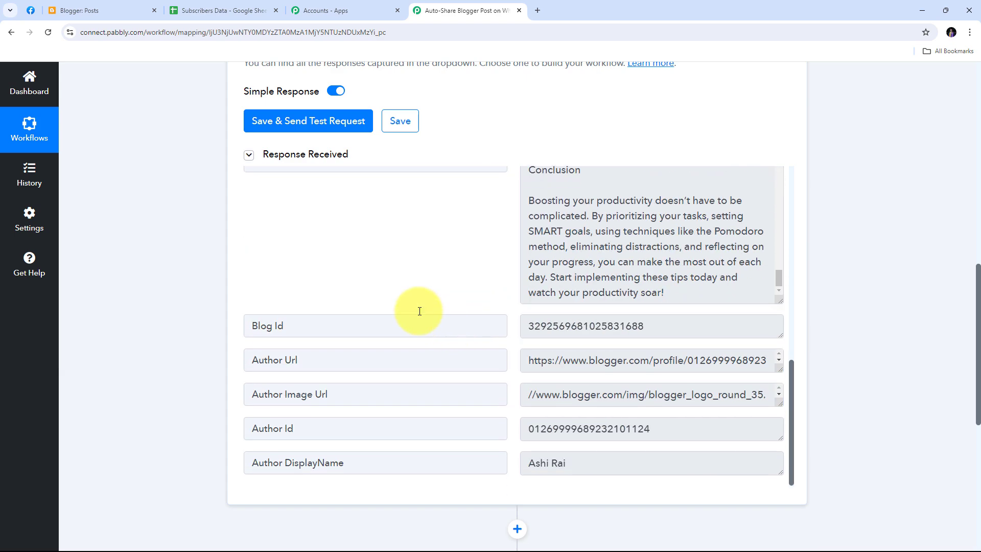
{"action": "scroll", "coordinate": [337, 318], "scroll_direction": "down", "scroll_amount": 1}
{"action": "left_click_drag", "start_coordinate": [327, 281], "coordinate": [232, 277]}
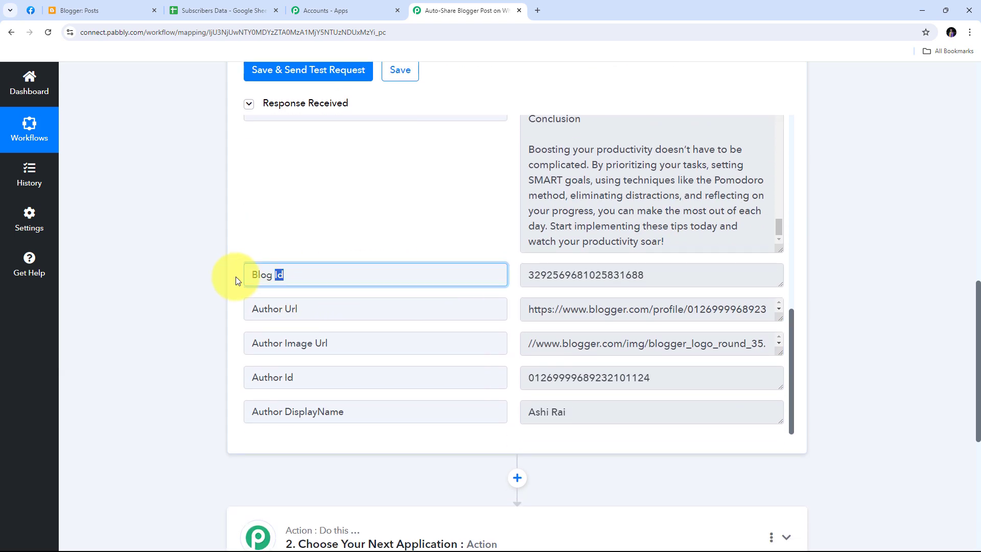
{"action": "left_click_drag", "start_coordinate": [327, 309], "coordinate": [271, 309]}
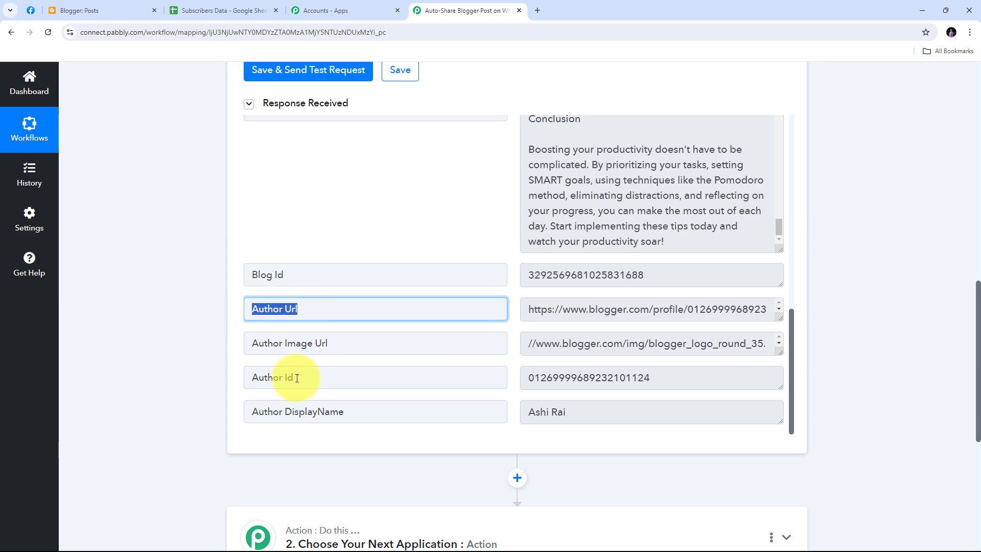
{"action": "scroll", "coordinate": [459, 263], "scroll_direction": "up", "scroll_amount": 5}
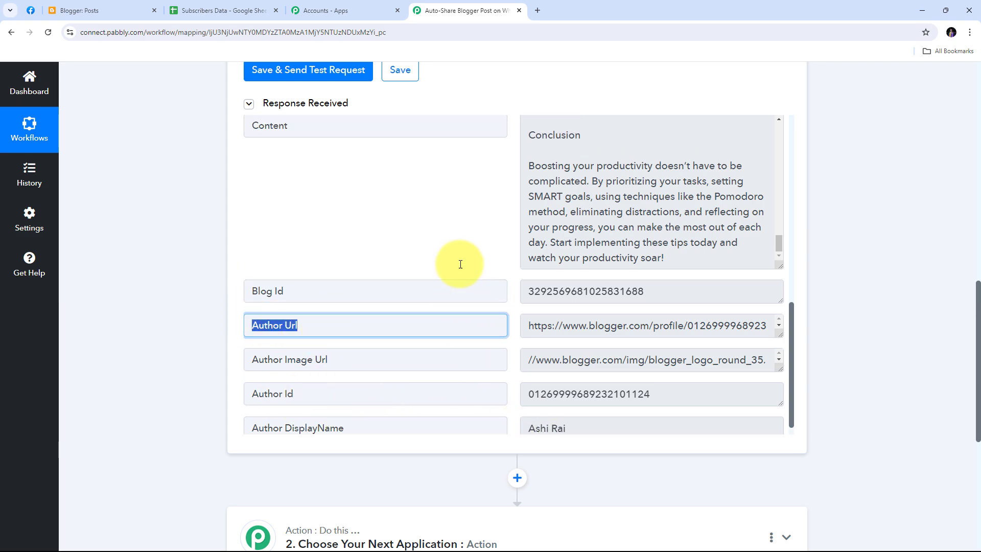
{"action": "scroll", "coordinate": [460, 264], "scroll_direction": "up", "scroll_amount": 3}
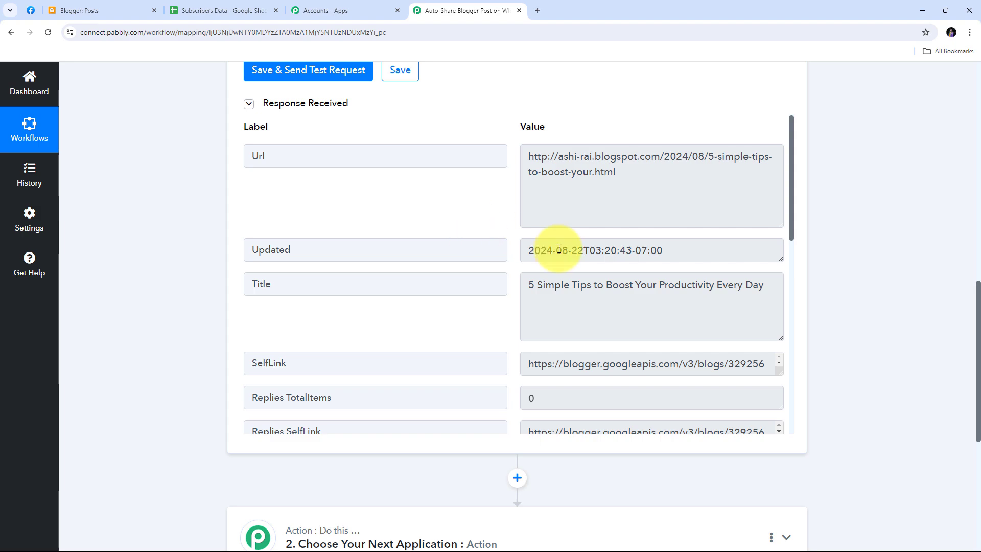
{"action": "scroll", "coordinate": [563, 247], "scroll_direction": "up", "scroll_amount": 12}
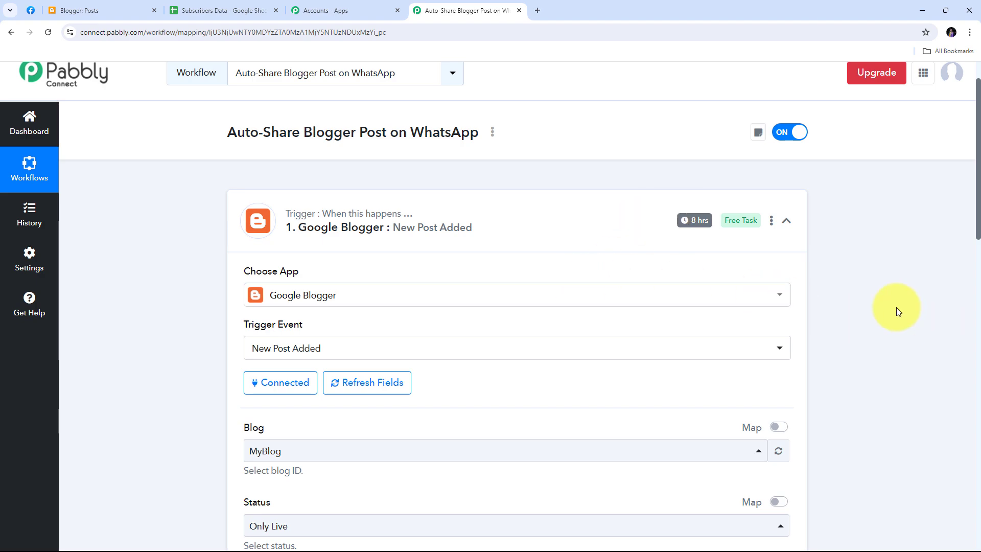
{"action": "scroll", "coordinate": [848, 302], "scroll_direction": "down", "scroll_amount": 7}
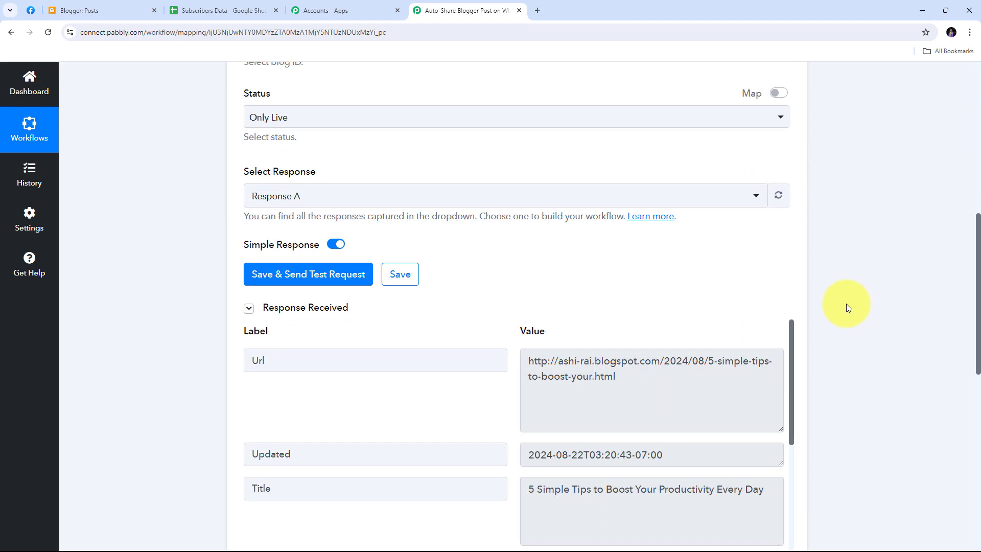
{"action": "scroll", "coordinate": [846, 303], "scroll_direction": "down", "scroll_amount": 3}
{"action": "scroll", "coordinate": [846, 307], "scroll_direction": "down", "scroll_amount": 2}
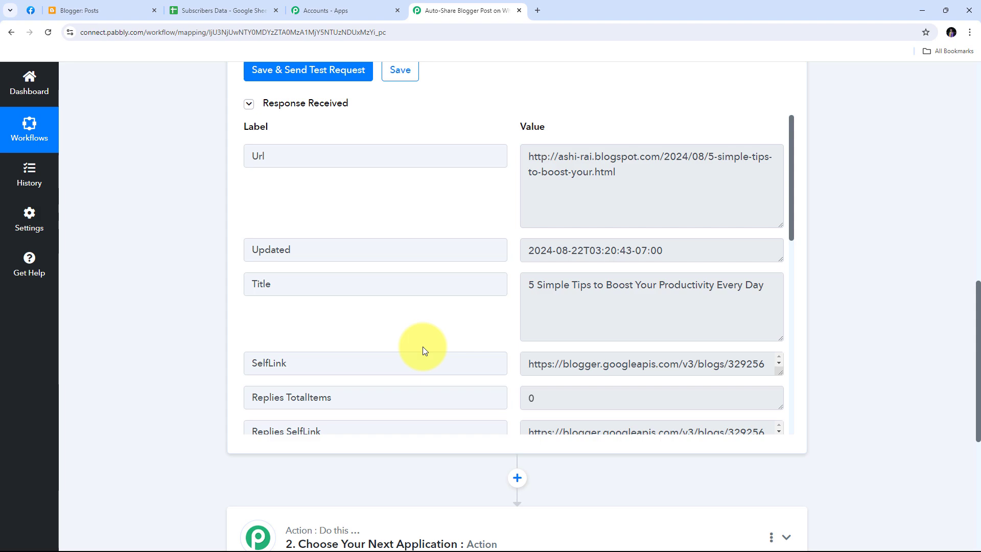
- Search the apps for "Google Sheets" and choose Google Sheets as the app for the workflow's second step
{"action": "scroll", "coordinate": [851, 292], "scroll_direction": "down", "scroll_amount": 3}
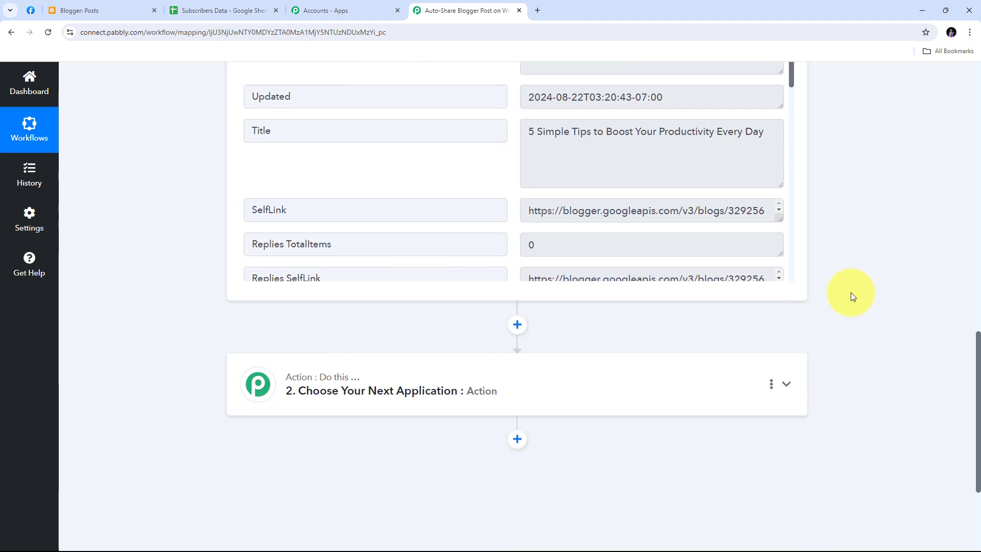
{"action": "left_click", "coordinate": [724, 385]}
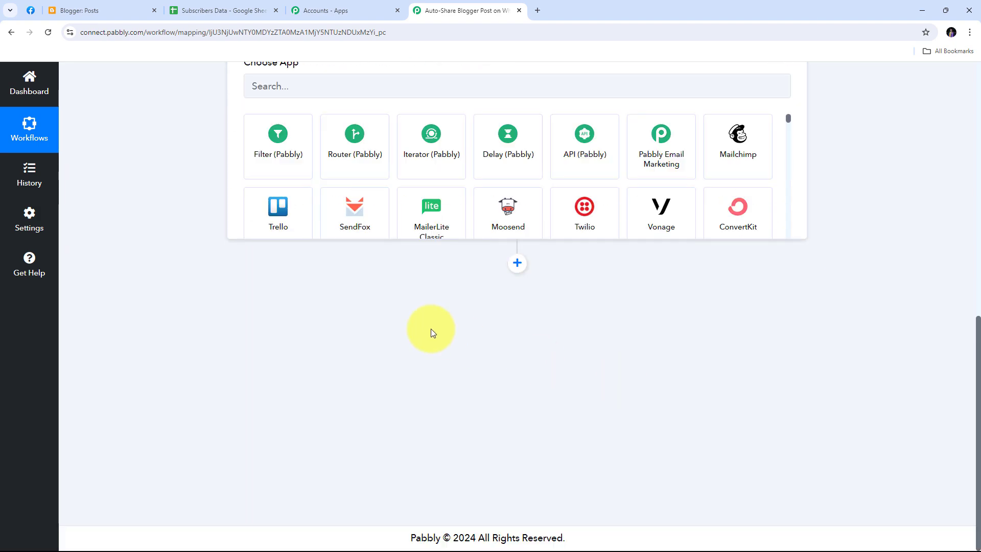
{"action": "left_click", "coordinate": [305, 283]}
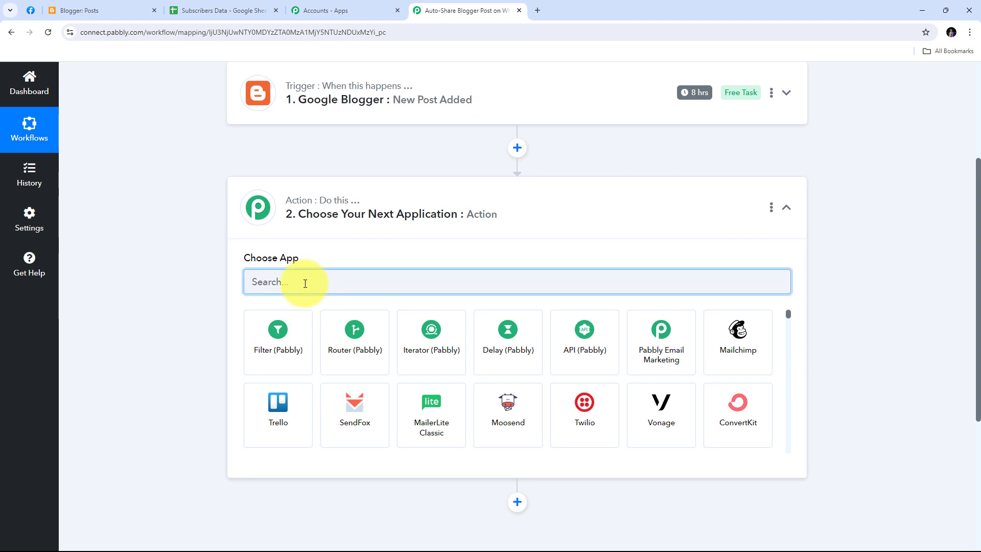
{"action": "type", "text": "Googl"}
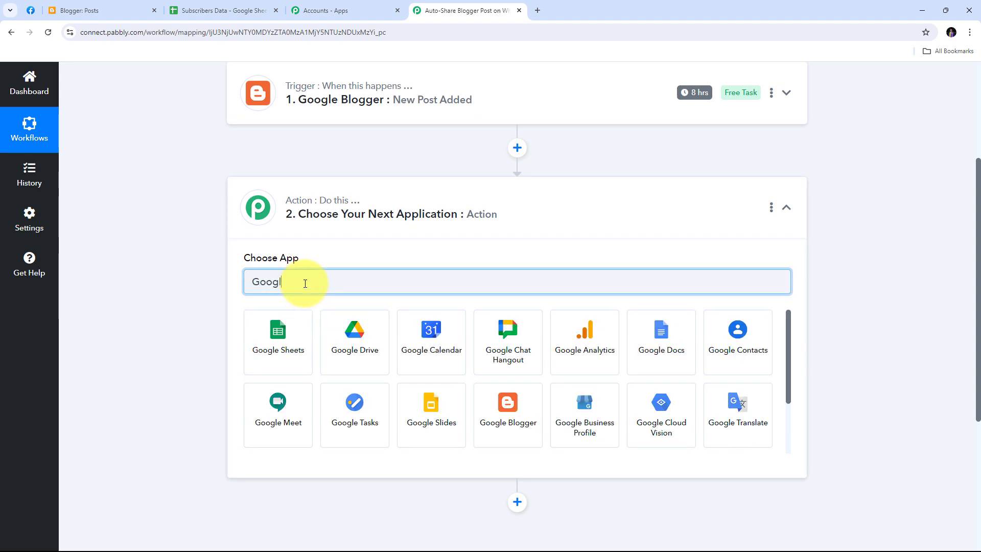
{"action": "type", "text": "e Sheets"}
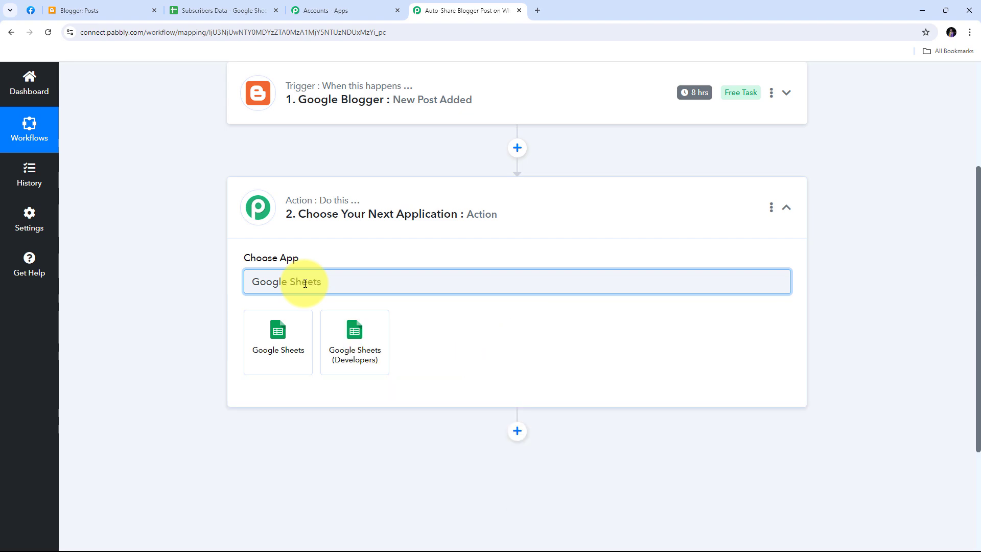
{"action": "left_click", "coordinate": [278, 333]}
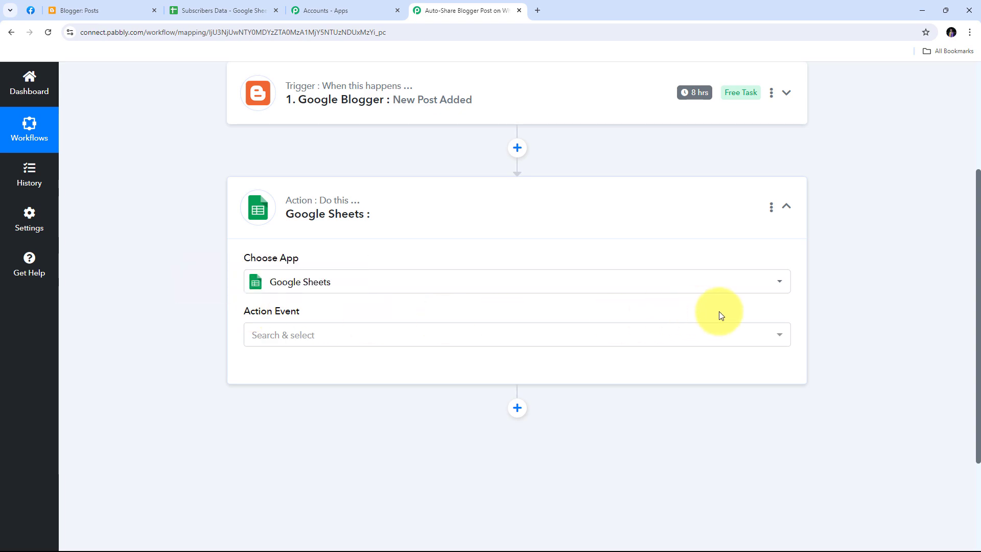
- Set the Google Sheets step's action event to Get Row(s)
{"action": "left_click", "coordinate": [561, 339]}
{"action": "scroll", "coordinate": [359, 181], "scroll_direction": "down", "scroll_amount": 1}
{"action": "scroll", "coordinate": [359, 181], "scroll_direction": "down", "scroll_amount": 6}
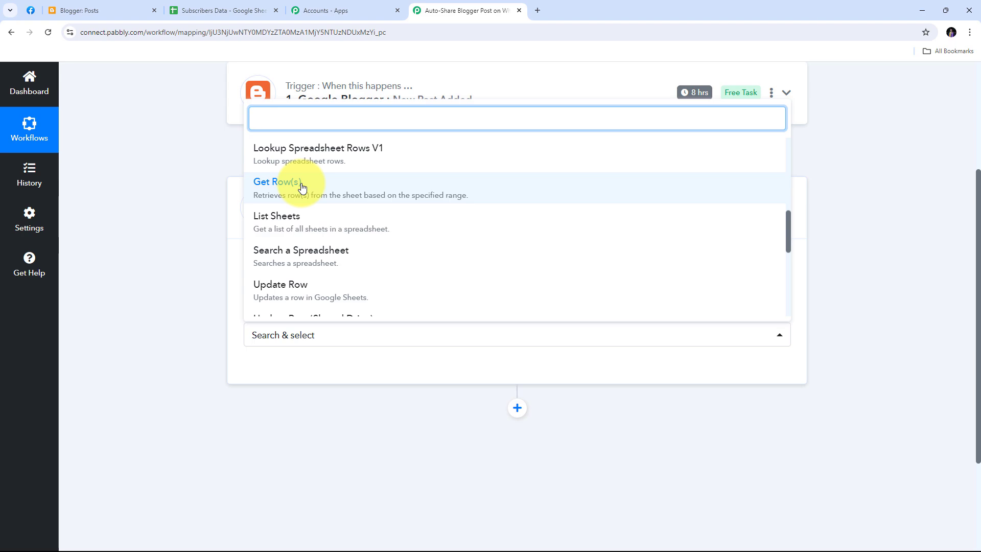
{"action": "left_click", "coordinate": [302, 188]}
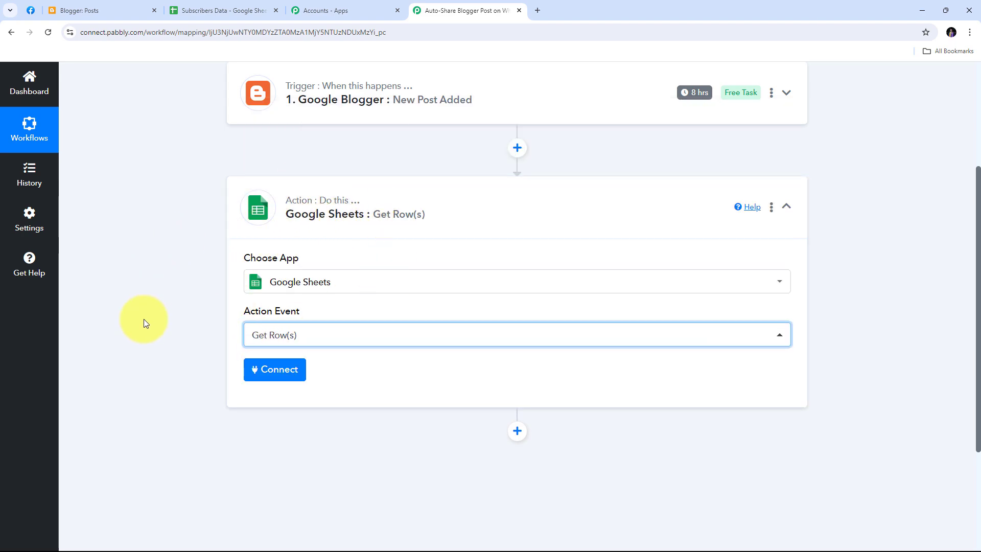
- Add a new Google Sheets connection by signing in with Google and allowing Pabbly Connect Sheets access to the account
{"action": "left_click", "coordinate": [280, 373]}
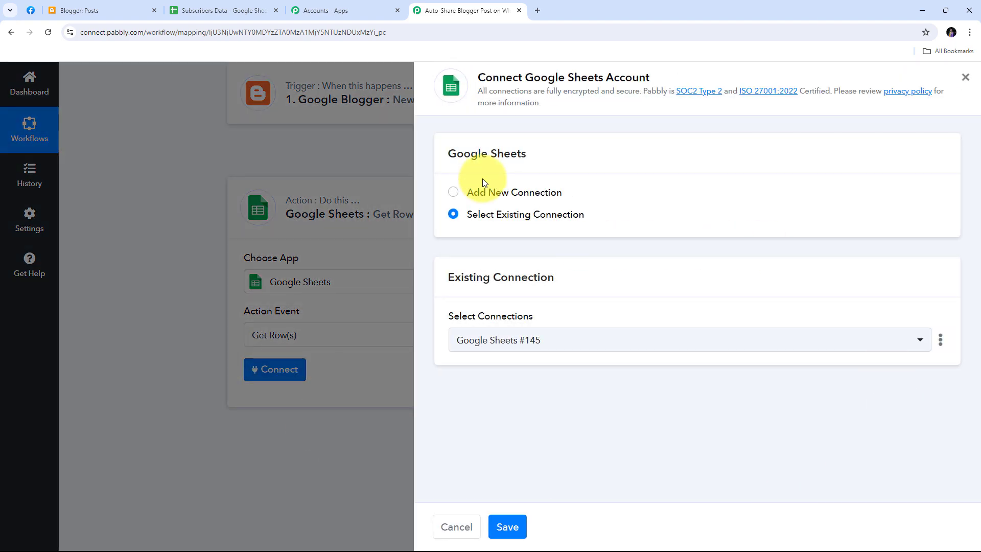
{"action": "left_click", "coordinate": [491, 193]}
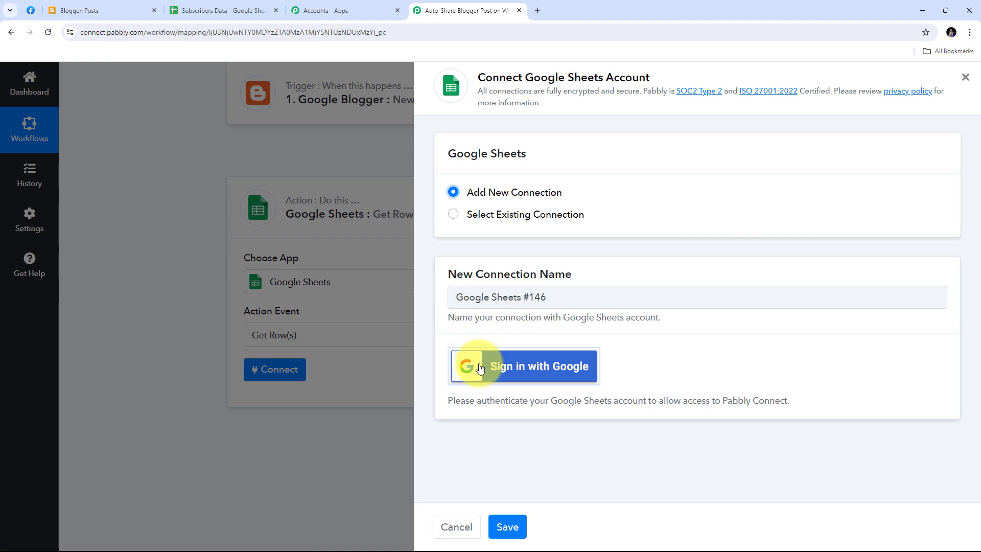
{"action": "left_click", "coordinate": [540, 373]}
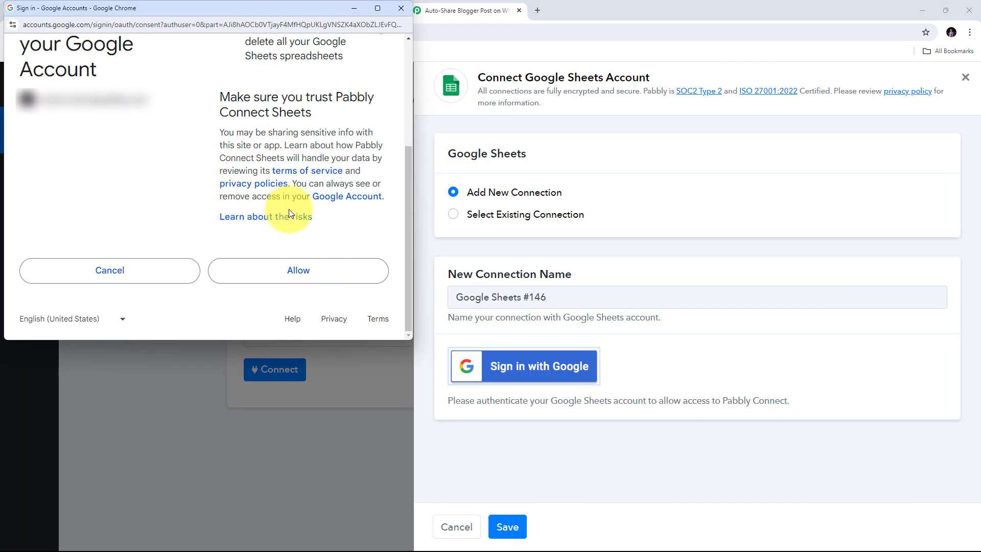
{"action": "left_click", "coordinate": [296, 272]}
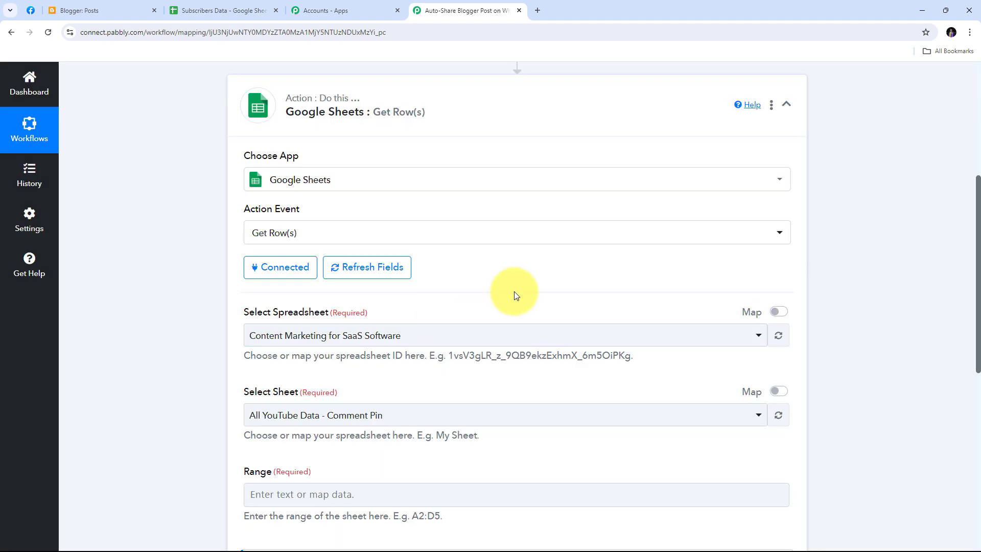
- Choose Subscribers Data as the spreadsheet for the Get Row(s) action
{"action": "scroll", "coordinate": [521, 287], "scroll_direction": "down", "scroll_amount": 2}
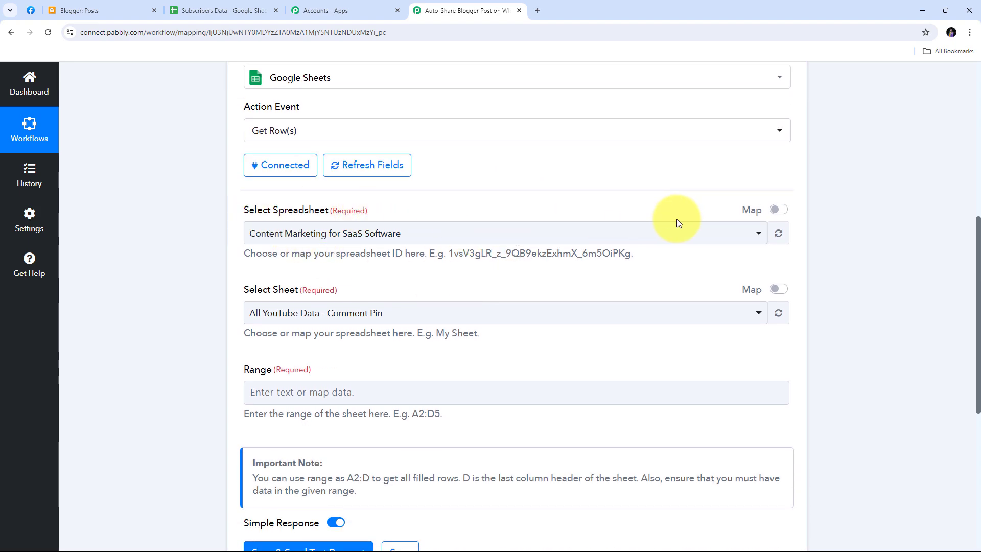
{"action": "left_click", "coordinate": [575, 234]}
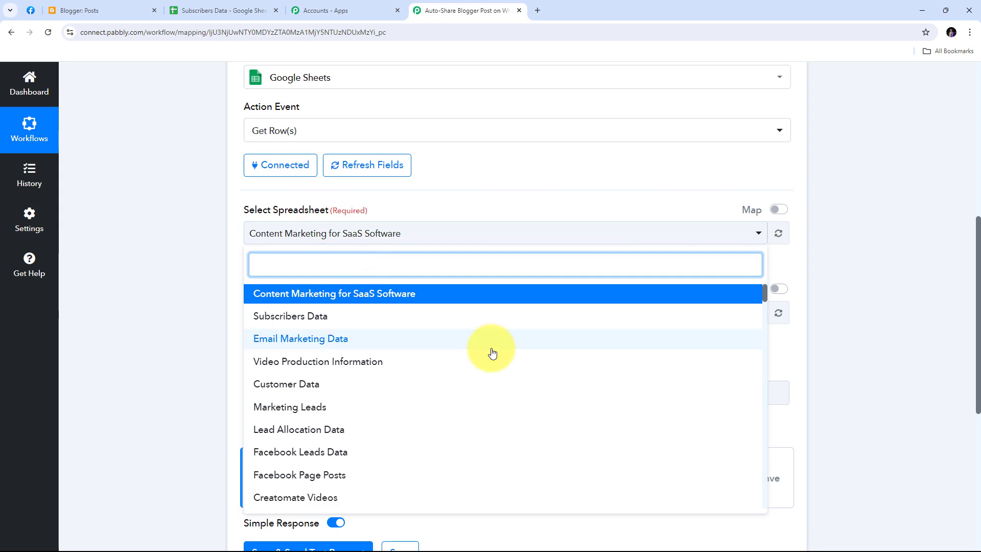
{"action": "scroll", "coordinate": [491, 350], "scroll_direction": "down", "scroll_amount": 3}
{"action": "scroll", "coordinate": [491, 350], "scroll_direction": "up", "scroll_amount": 1}
{"action": "scroll", "coordinate": [492, 350], "scroll_direction": "up", "scroll_amount": 2}
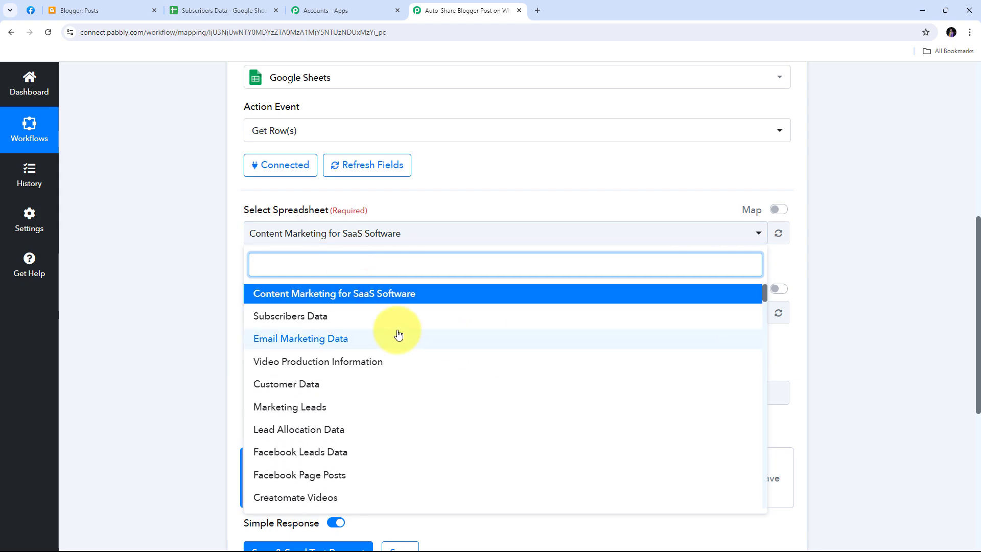
{"action": "left_click", "coordinate": [305, 319]}
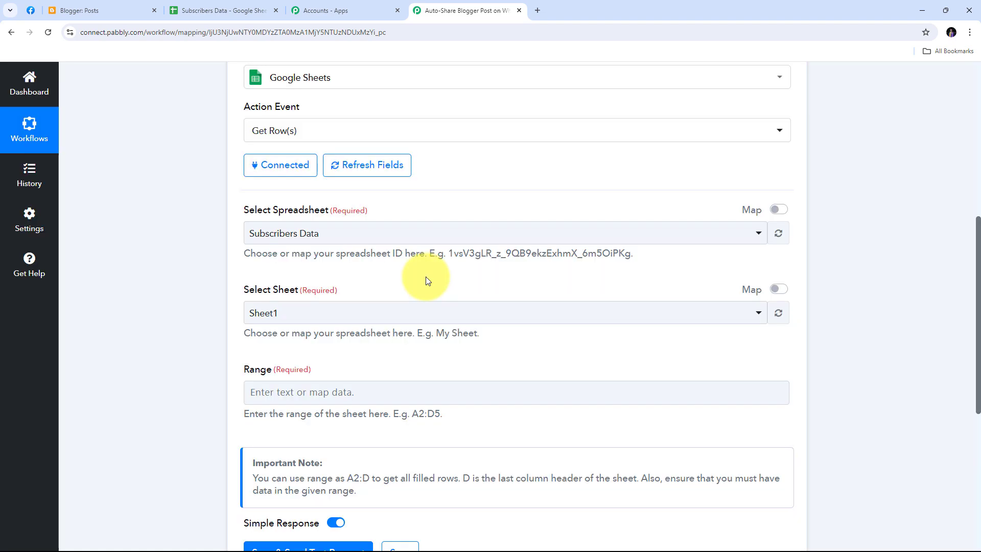
- Switch to the Subscribers Data spreadsheet and check the first and last cells of the contact data for the required range
{"action": "scroll", "coordinate": [425, 277], "scroll_direction": "down", "scroll_amount": 1}
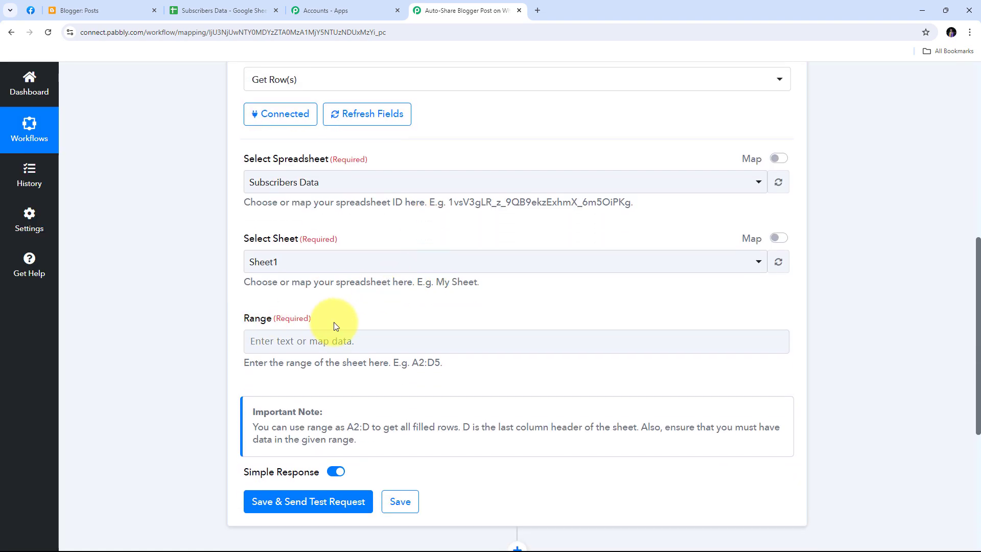
{"action": "left_click", "coordinate": [221, 10]}
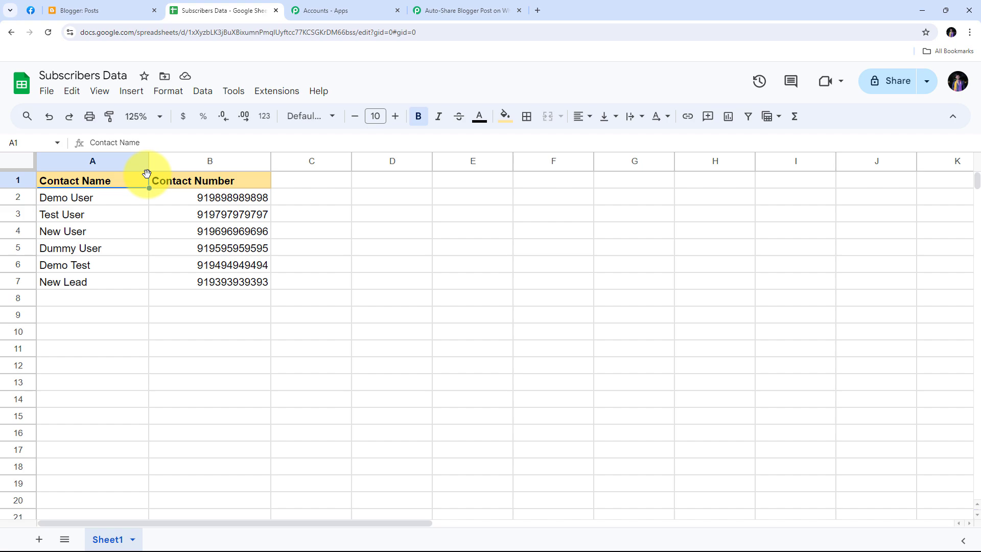
{"action": "left_click", "coordinate": [60, 196]}
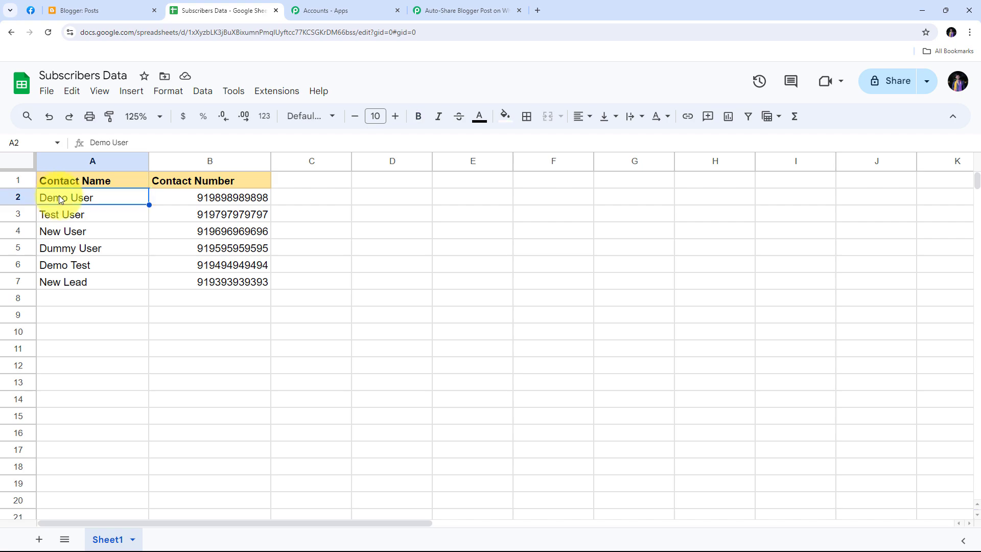
{"action": "left_click", "coordinate": [224, 287]}
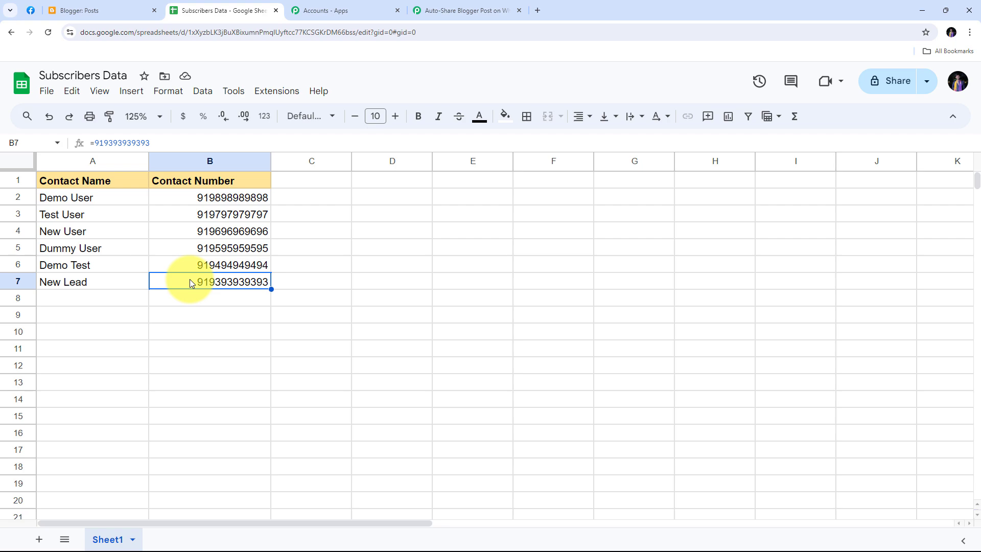
{"action": "left_click", "coordinate": [66, 196]}
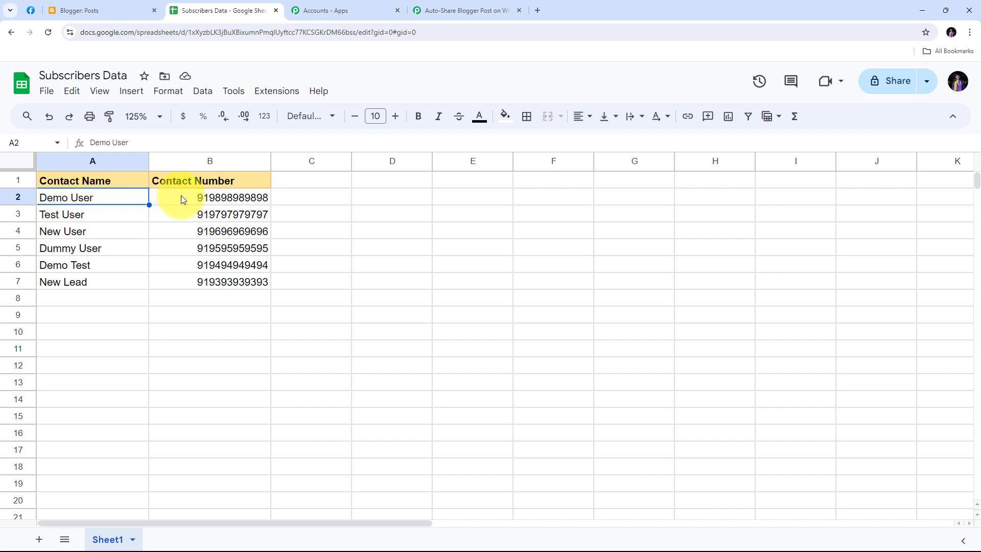
- Return to the Pabbly Connect workflow and set the Get Row(s) range to A2:B
{"action": "left_click", "coordinate": [445, 11]}
{"action": "left_click", "coordinate": [284, 291]}
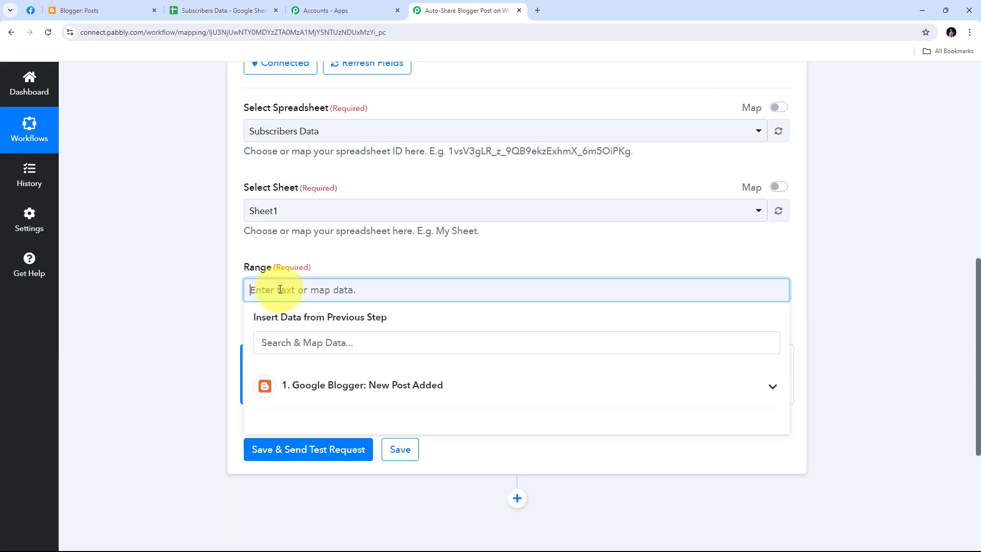
{"action": "type", "text": "A"}
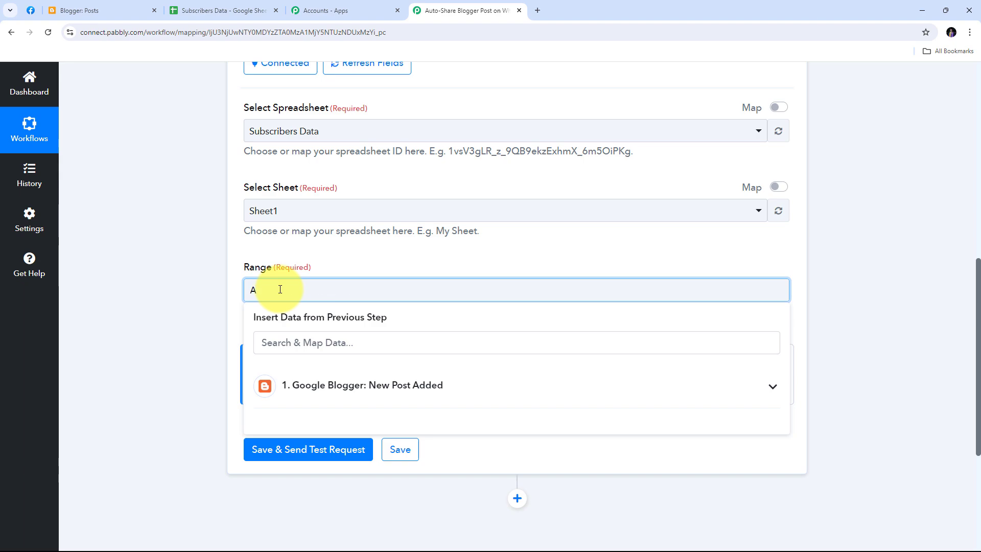
{"action": "type", "text": "2:B"}
{"action": "left_click", "coordinate": [338, 264]}
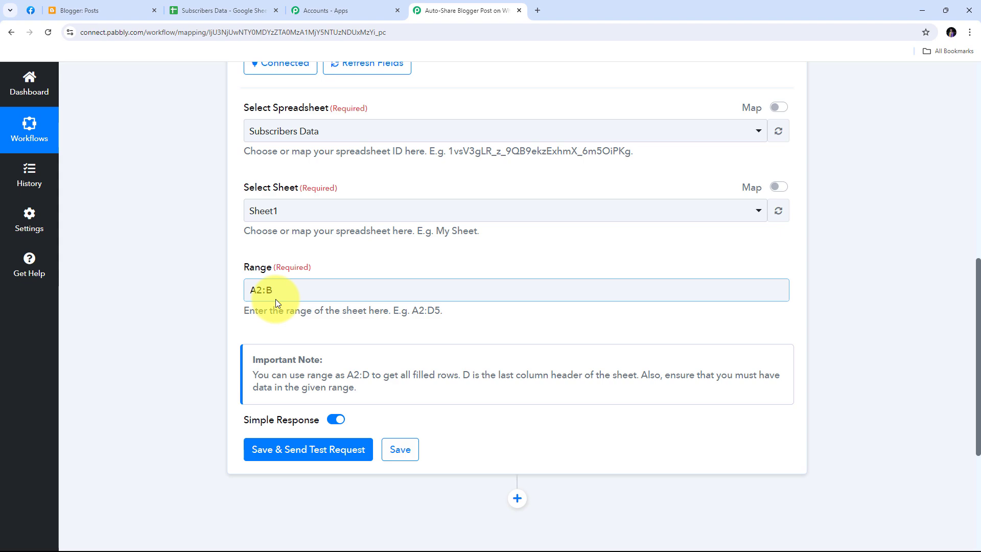
- Turn off Simple Response for the Get Row(s) action, save it and send a test request
{"action": "scroll", "coordinate": [275, 299], "scroll_direction": "down", "scroll_amount": 2}
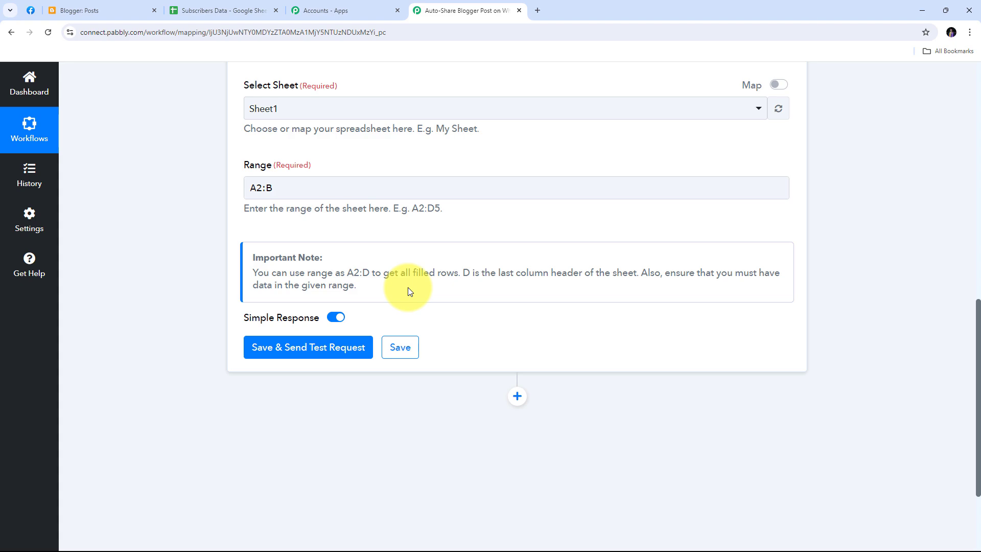
{"action": "mouse_move", "coordinate": [320, 319]}
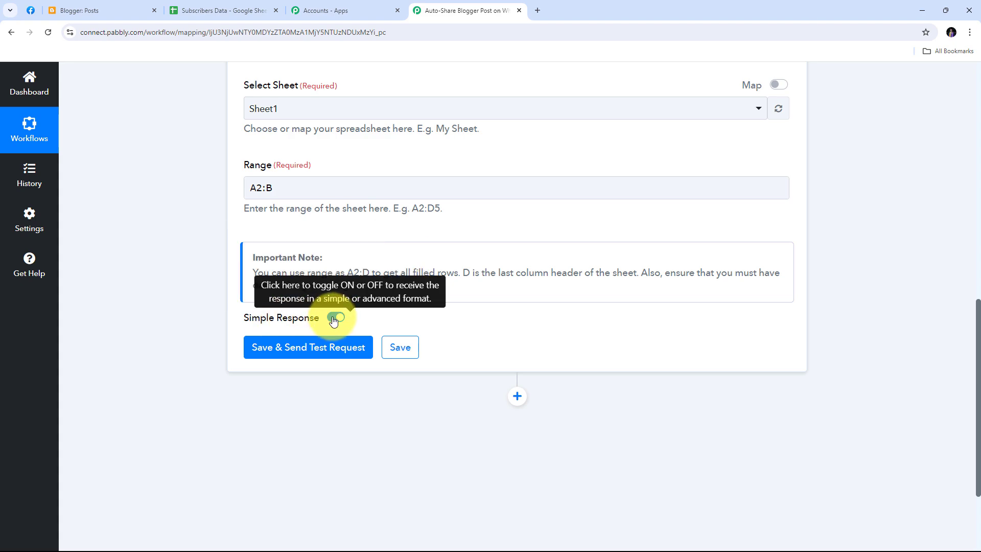
{"action": "left_click", "coordinate": [335, 319]}
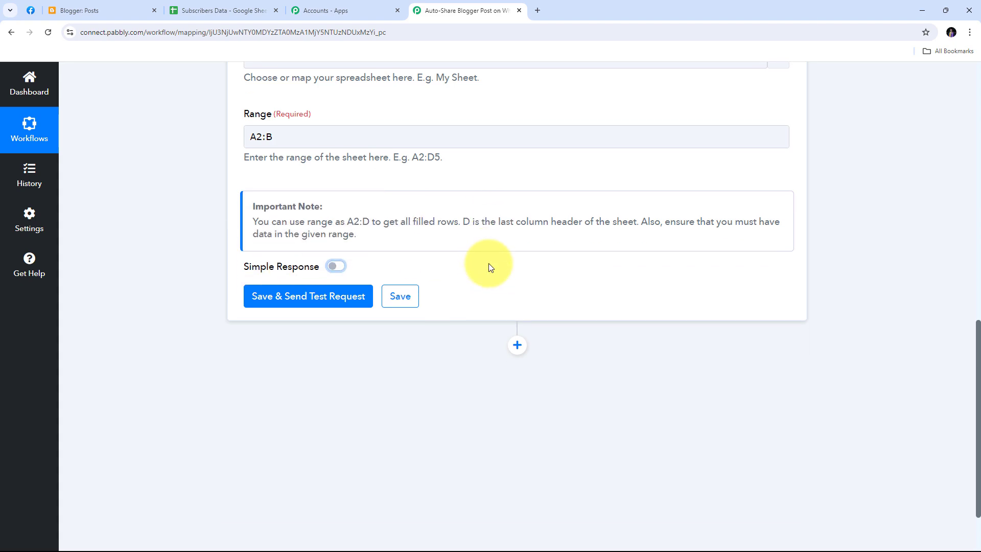
{"action": "scroll", "coordinate": [489, 276], "scroll_direction": "down", "scroll_amount": 1}
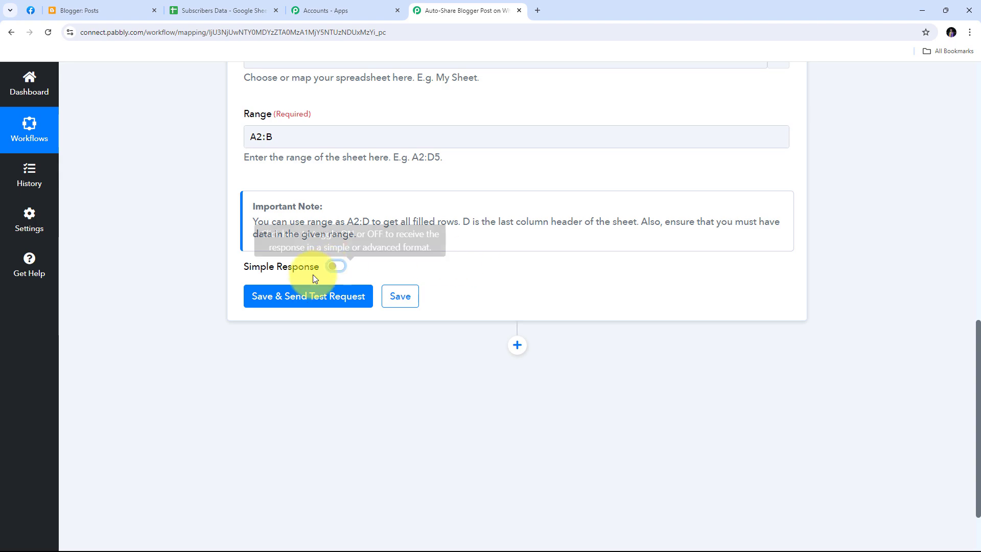
{"action": "left_click", "coordinate": [328, 302]}
- Enlarge the Response Result value of the Google Sheets step and examine the returned contact rows
{"action": "scroll", "coordinate": [793, 280], "scroll_direction": "down", "scroll_amount": 2}
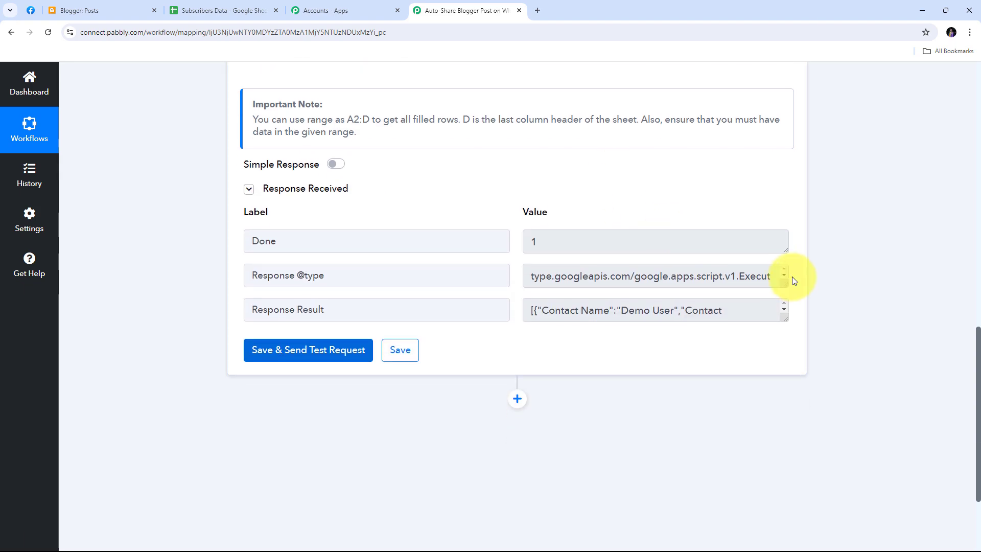
{"action": "left_click_drag", "start_coordinate": [783, 318], "coordinate": [760, 507]}
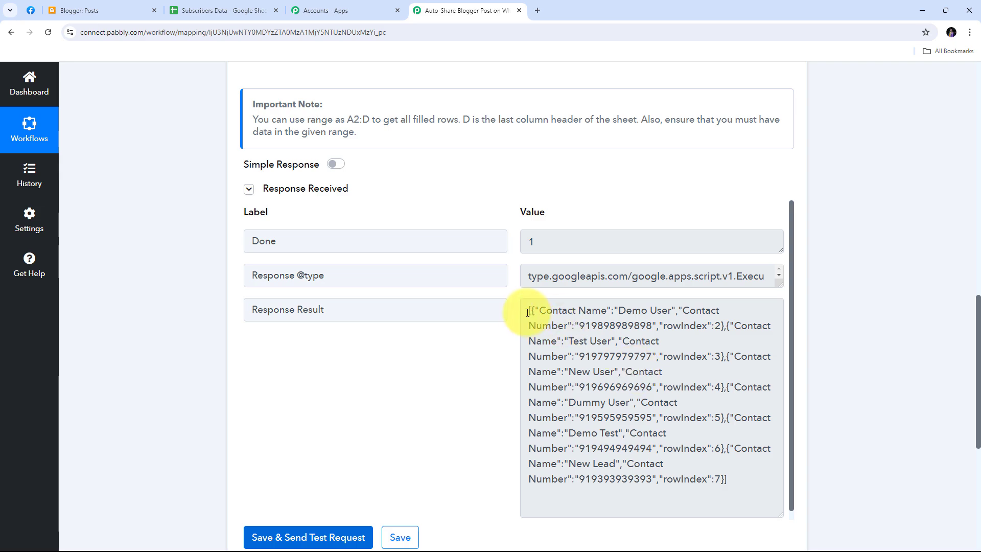
{"action": "left_click_drag", "start_coordinate": [529, 306], "coordinate": [797, 528]}
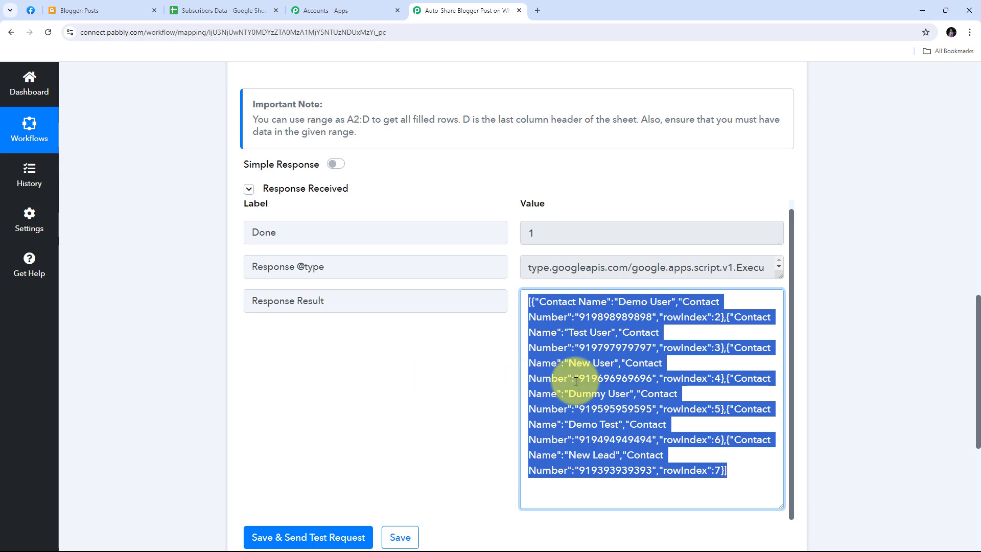
{"action": "left_click", "coordinate": [436, 378]}
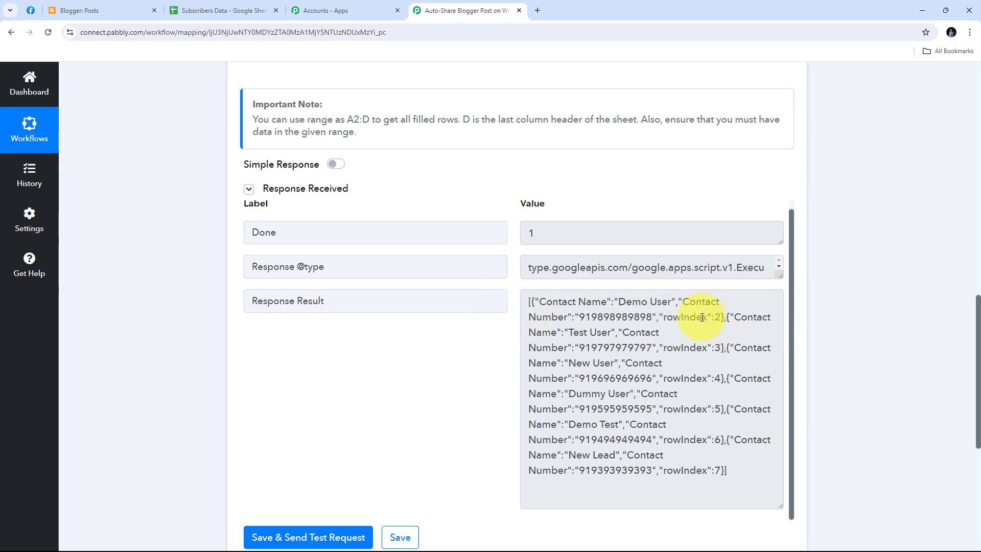
- Add a third workflow step using Iterator (Pabbly) with the Process Arrays action event
{"action": "scroll", "coordinate": [863, 267], "scroll_direction": "down", "scroll_amount": 6}
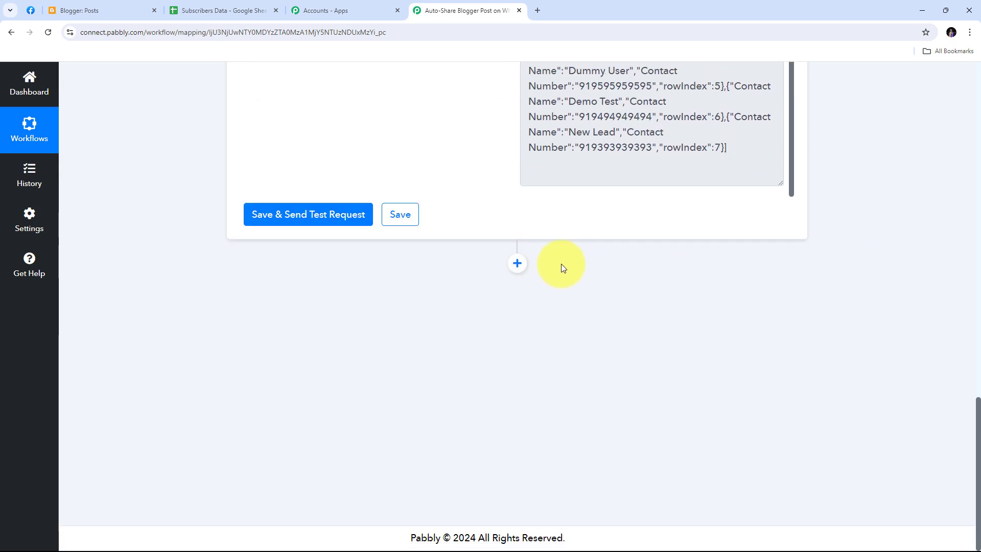
{"action": "left_click", "coordinate": [518, 264]}
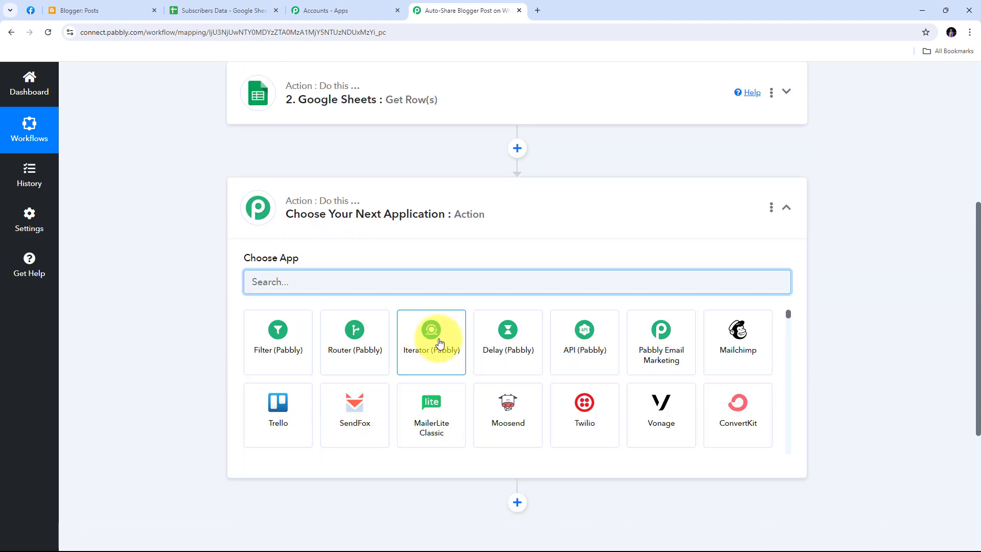
{"action": "left_click", "coordinate": [438, 342]}
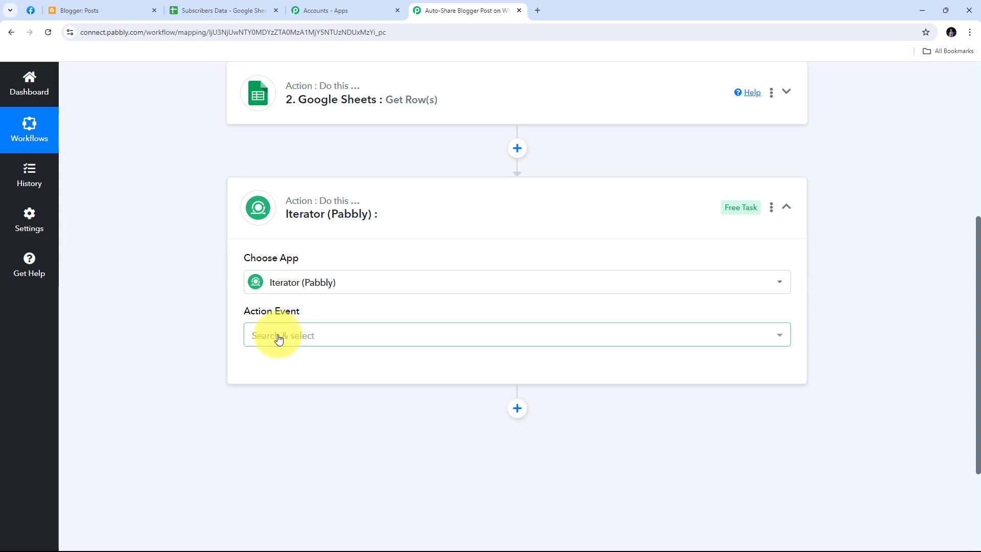
{"action": "left_click", "coordinate": [383, 338]}
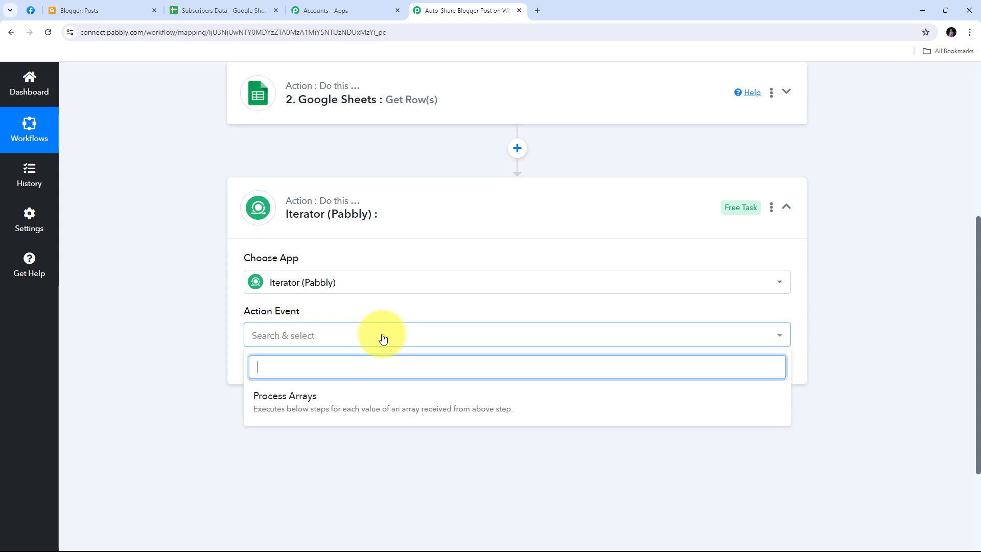
{"action": "left_click", "coordinate": [295, 407]}
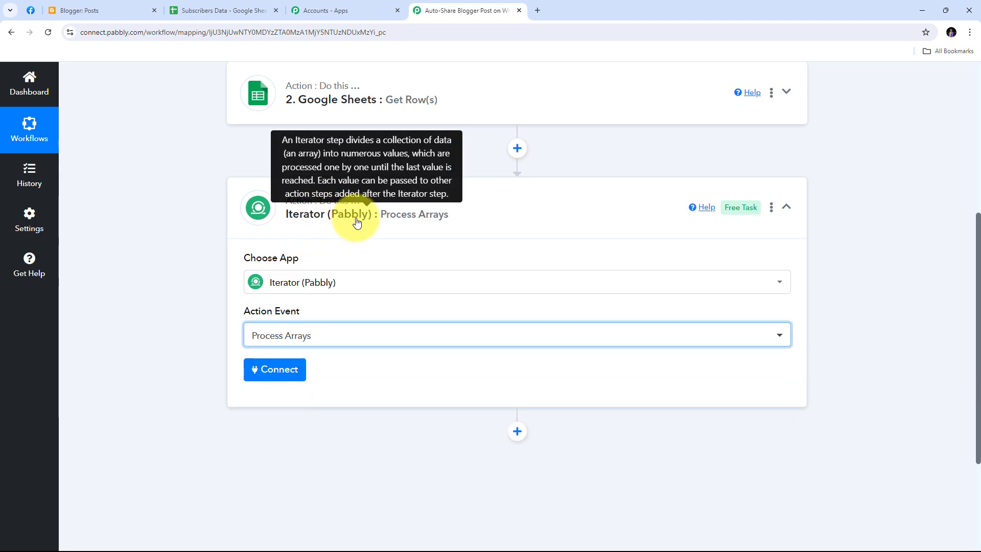
- Connect the Iterator step and choose the Google Sheets array "2. Response Result []" for processing
{"action": "left_click", "coordinate": [268, 373]}
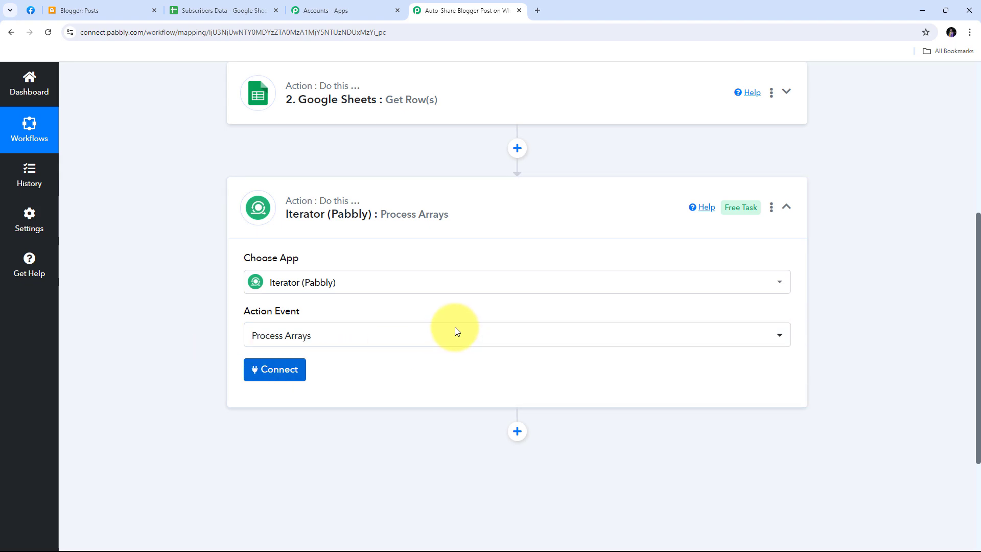
{"action": "scroll", "coordinate": [429, 286], "scroll_direction": "down", "scroll_amount": 3}
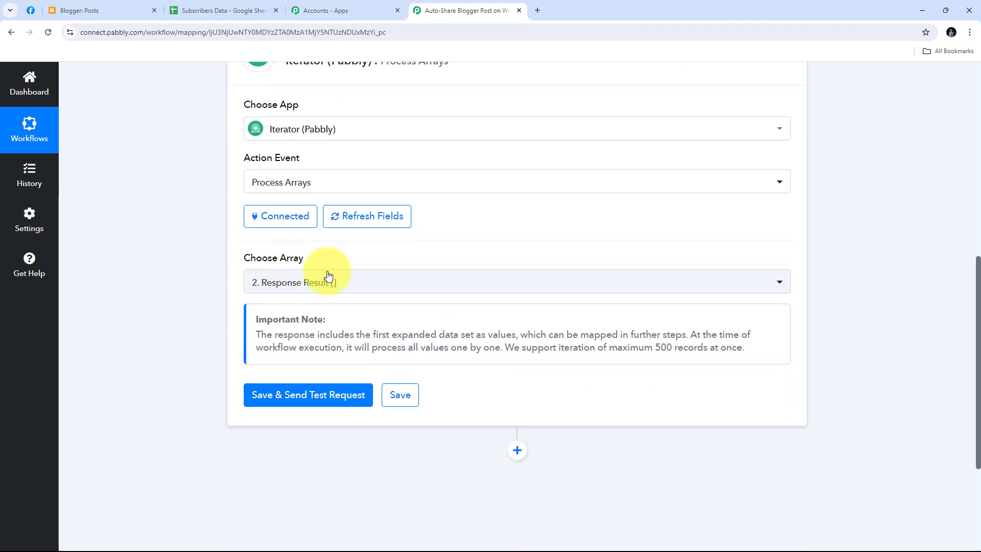
{"action": "left_click", "coordinate": [494, 281]}
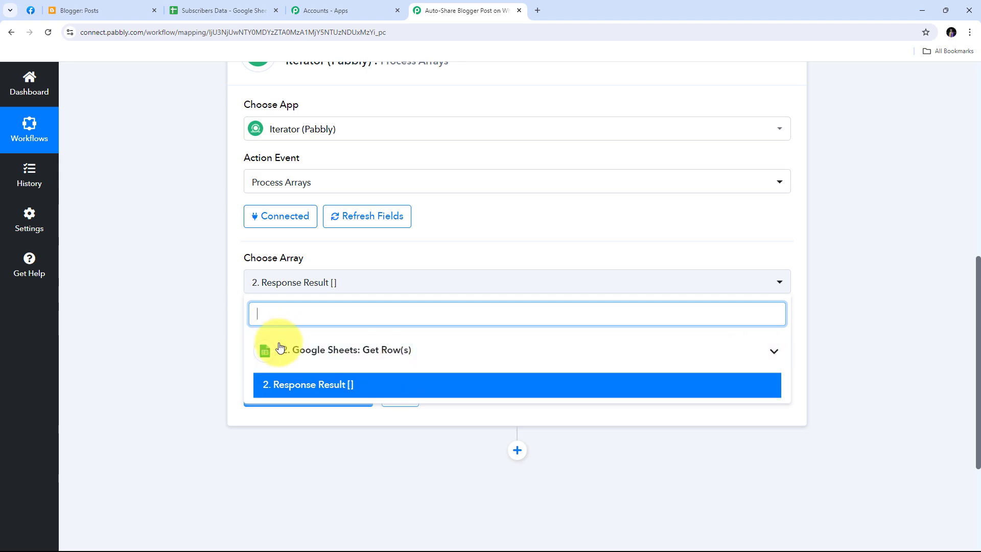
{"action": "left_click", "coordinate": [315, 386]}
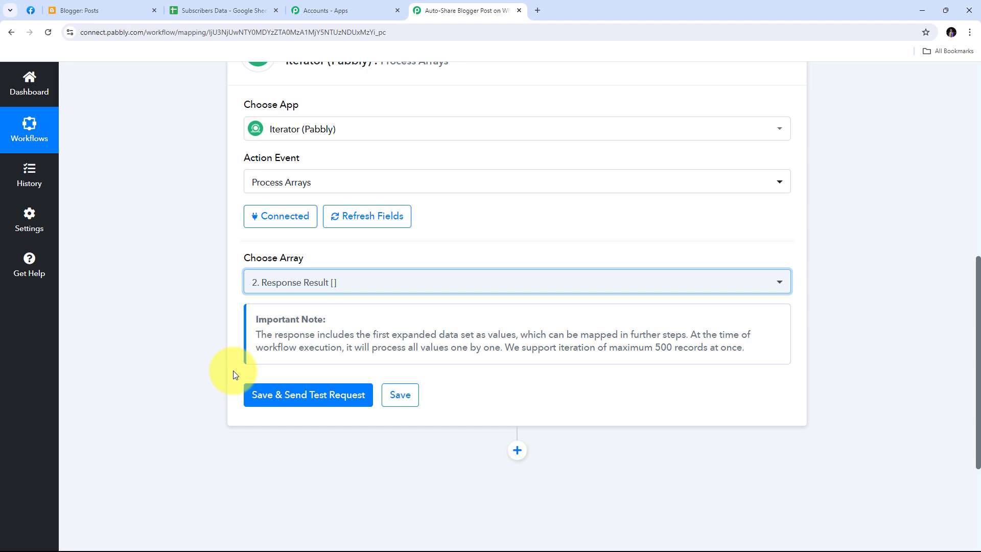
- Save the Iterator step with a test request and check the returned contact name and contact number
{"action": "left_click", "coordinate": [324, 394]}
{"action": "scroll", "coordinate": [516, 342], "scroll_direction": "down", "scroll_amount": 3}
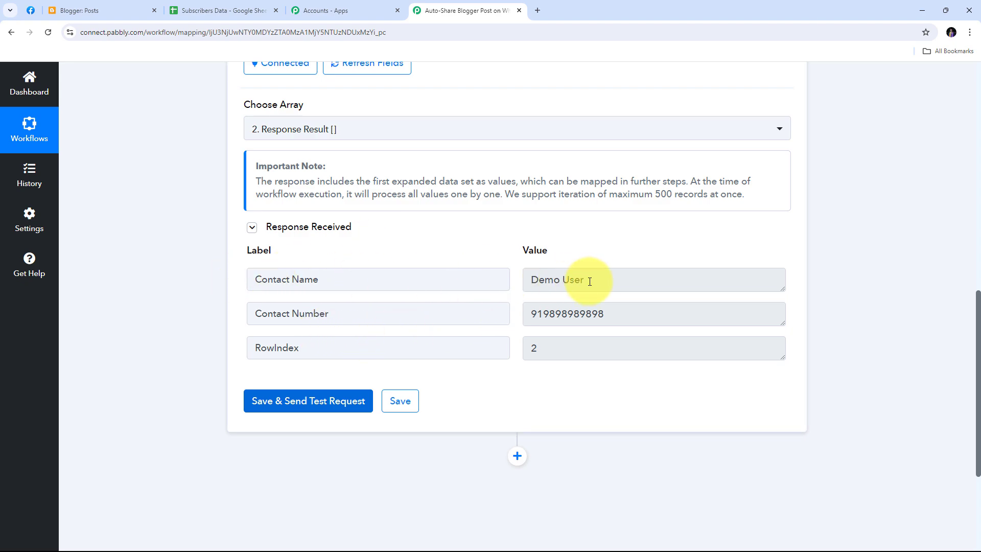
{"action": "left_click_drag", "start_coordinate": [622, 284], "coordinate": [508, 278]}
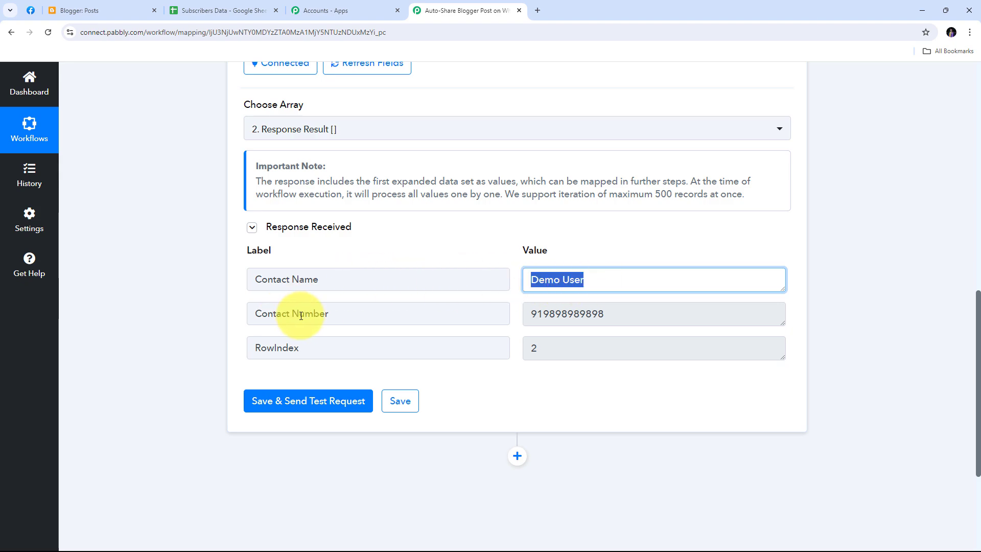
{"action": "left_click_drag", "start_coordinate": [624, 317], "coordinate": [515, 322]}
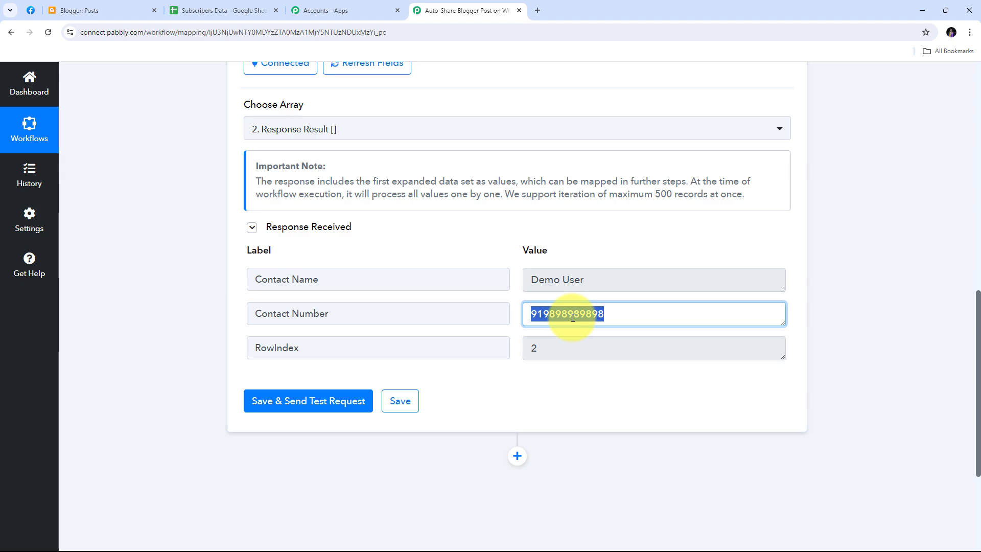
- Add a fourth workflow step using WhatsApp Cloud API with the Send Template Message action event
{"action": "scroll", "coordinate": [567, 301], "scroll_direction": "down", "scroll_amount": 3}
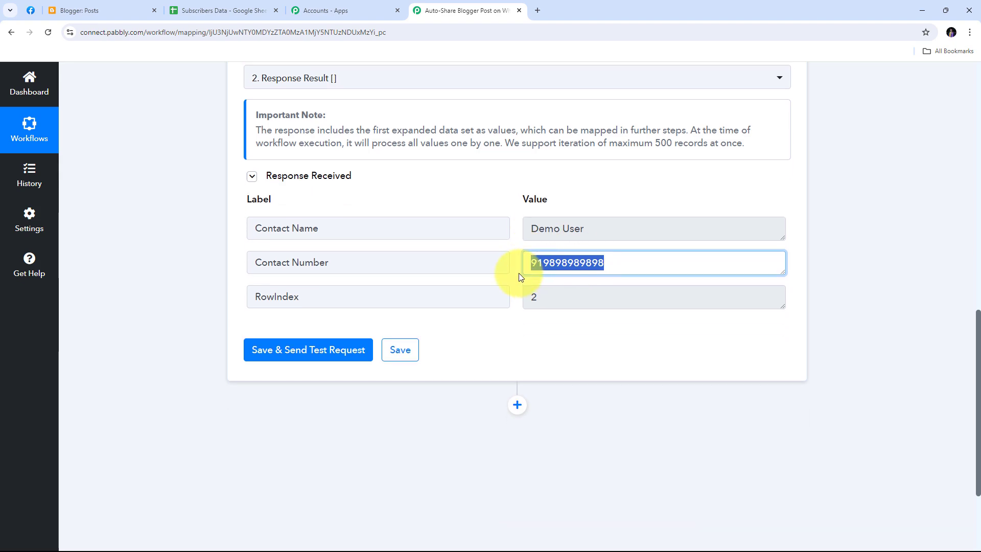
{"action": "left_click", "coordinate": [517, 302]}
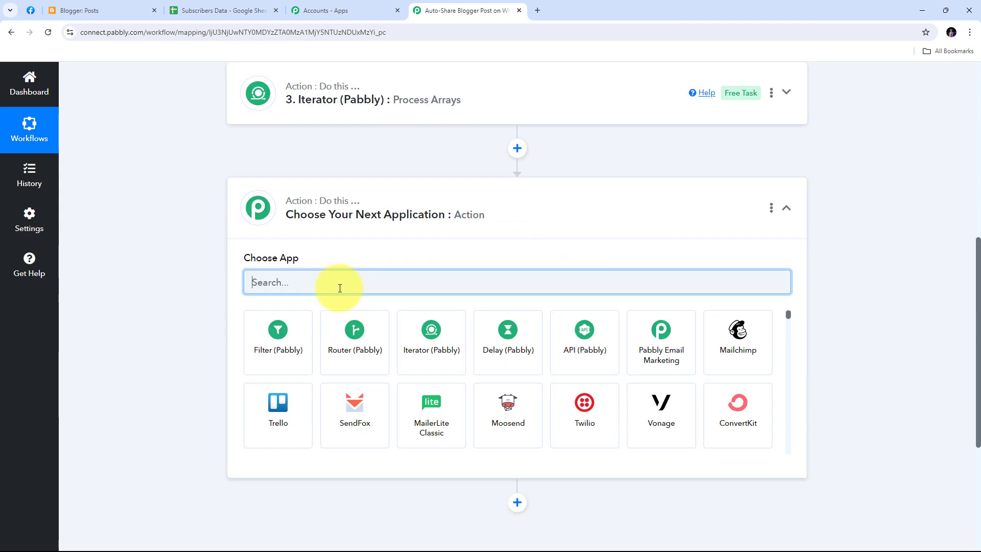
{"action": "type", "text": "Wh"}
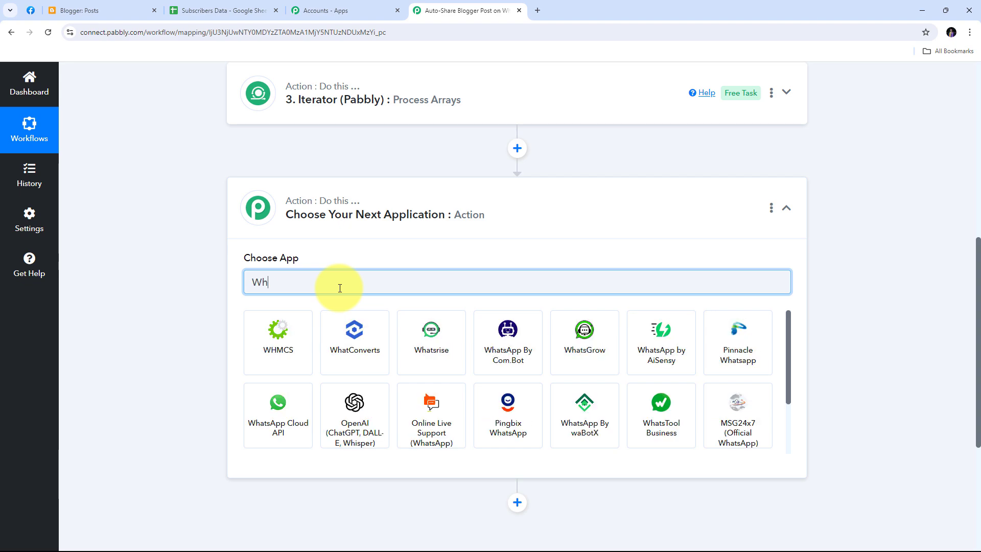
{"action": "type", "text": "atsA"}
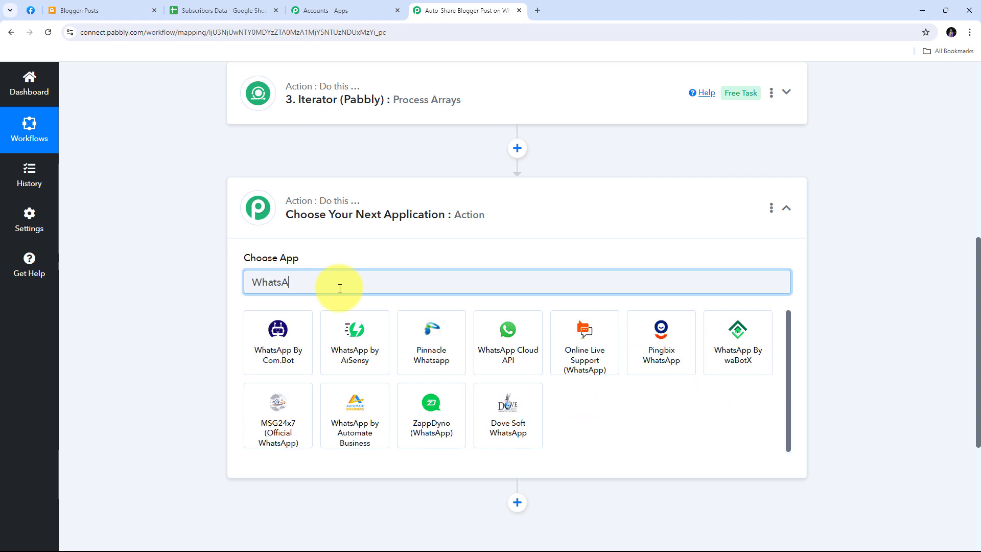
{"action": "type", "text": "pp"}
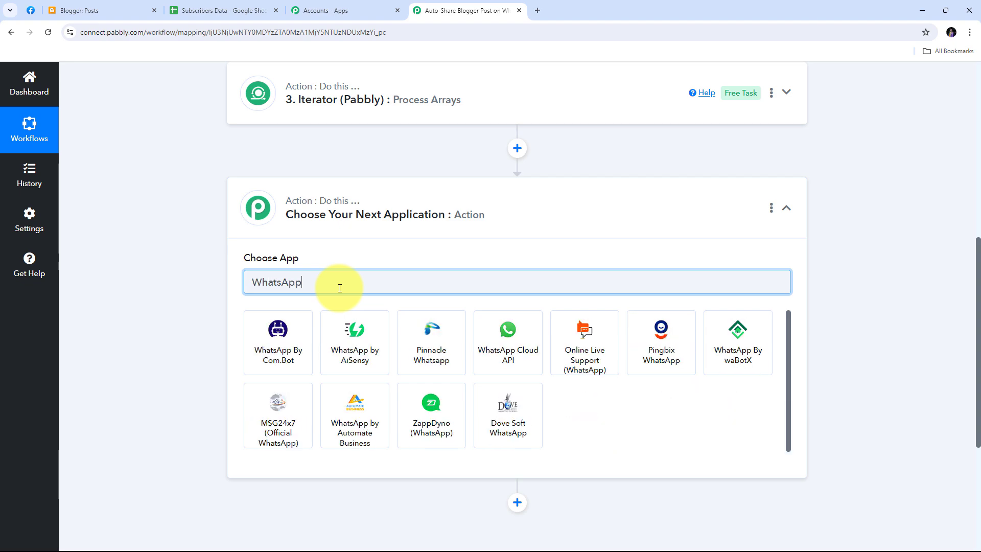
{"action": "left_click", "coordinate": [500, 337]}
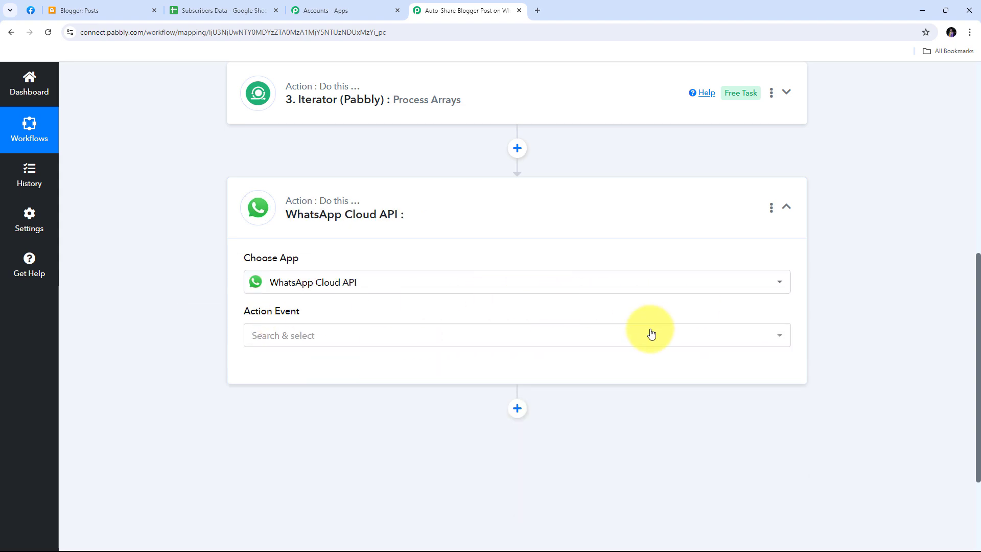
{"action": "left_click", "coordinate": [629, 335]}
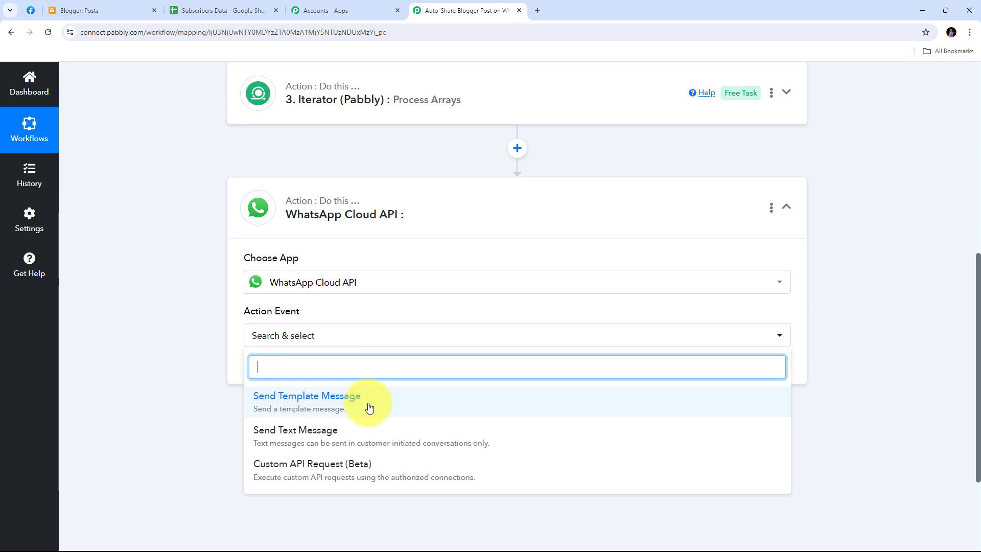
{"action": "left_click", "coordinate": [320, 407]}
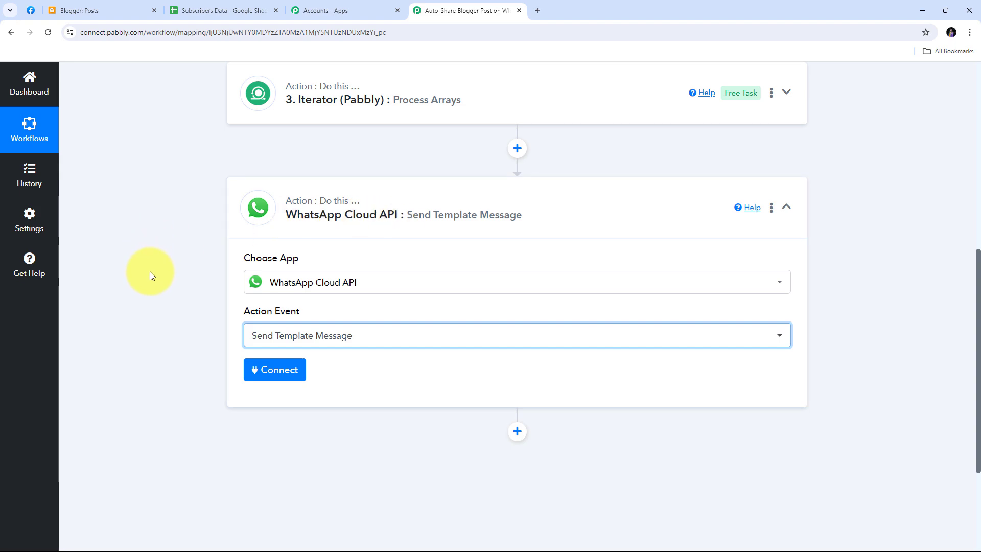
- Start a new connection for the WhatsApp Cloud API step and review its token and ID fields
{"action": "left_click", "coordinate": [276, 374]}
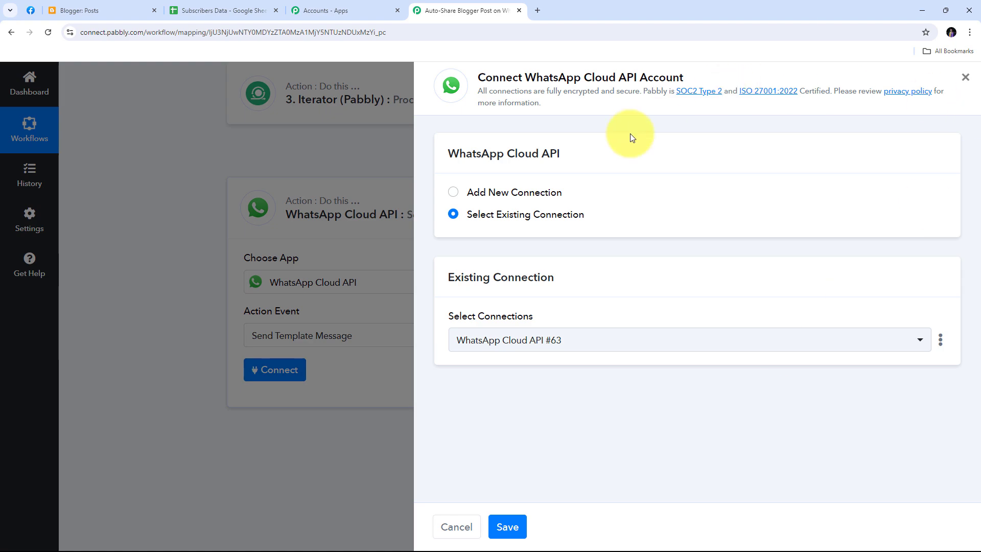
{"action": "left_click", "coordinate": [499, 192]}
{"action": "scroll", "coordinate": [585, 139], "scroll_direction": "down", "scroll_amount": 3}
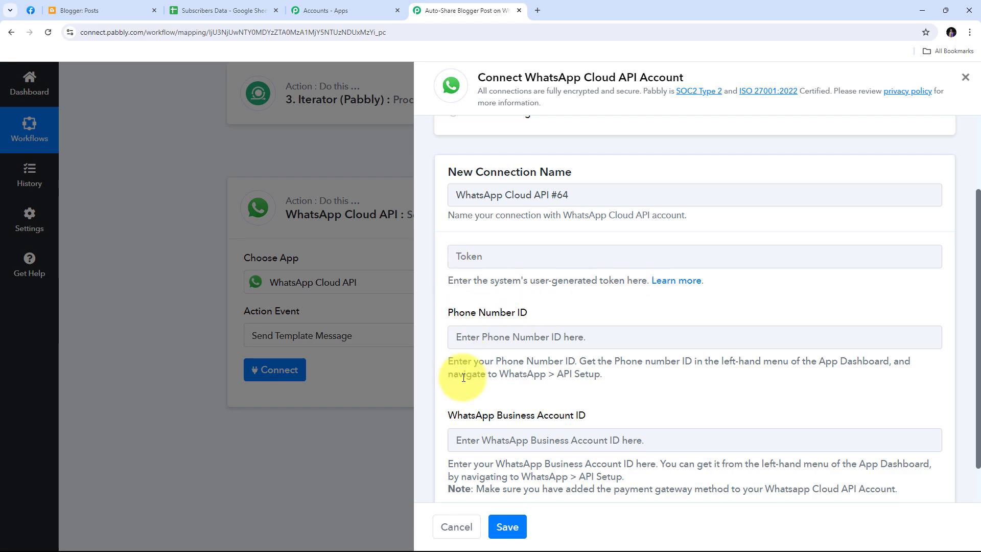
{"action": "scroll", "coordinate": [610, 393], "scroll_direction": "down", "scroll_amount": 1}
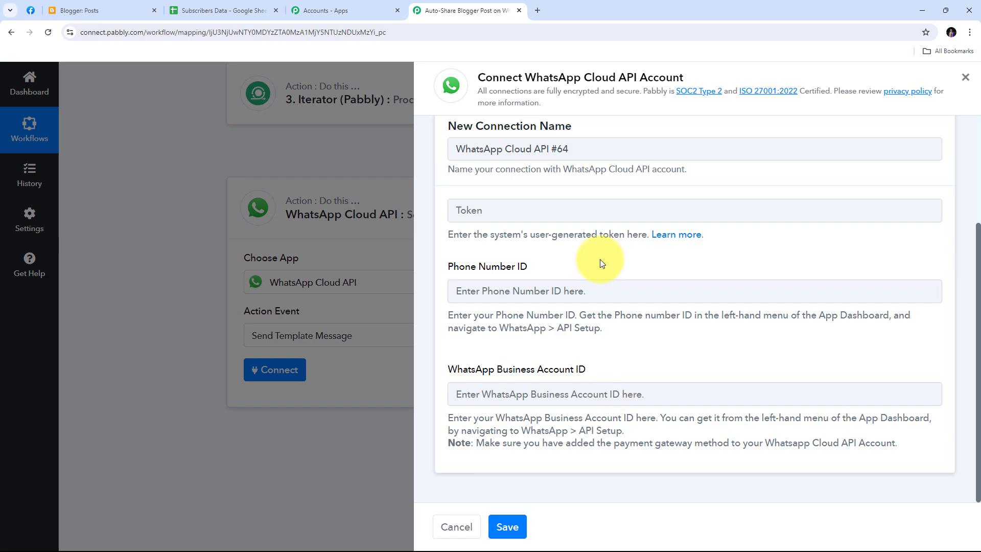
- Open the help thread linked below the token field and examine its WhatsApp Cloud API setup and permanent token instructions
{"action": "left_click", "coordinate": [674, 239]}
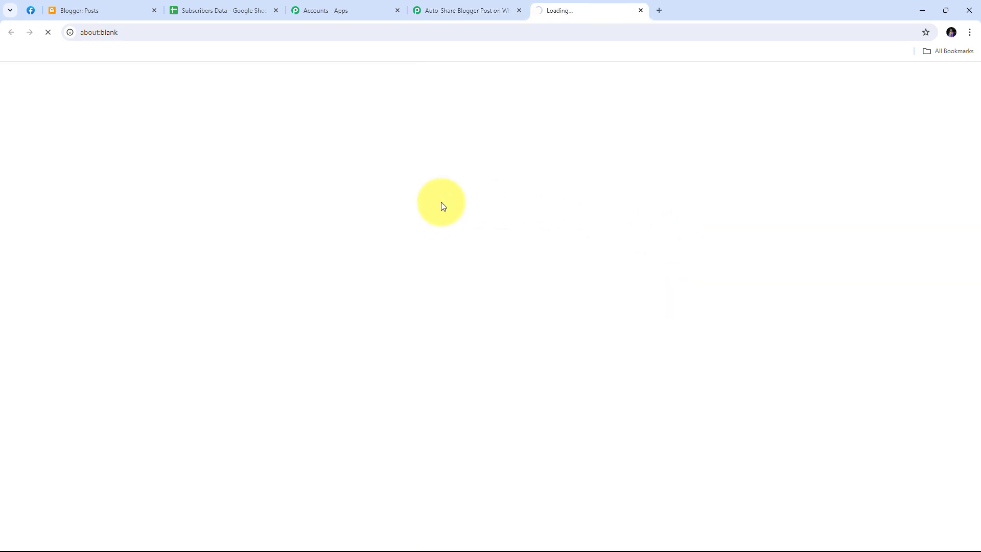
{"action": "scroll", "coordinate": [351, 194], "scroll_direction": "down", "scroll_amount": 5}
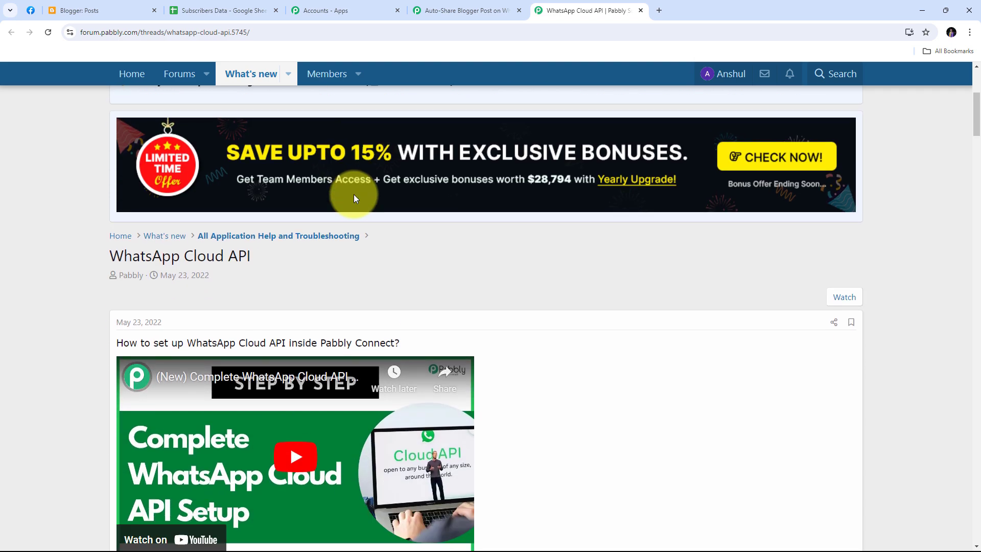
{"action": "scroll", "coordinate": [607, 253], "scroll_direction": "down", "scroll_amount": 10}
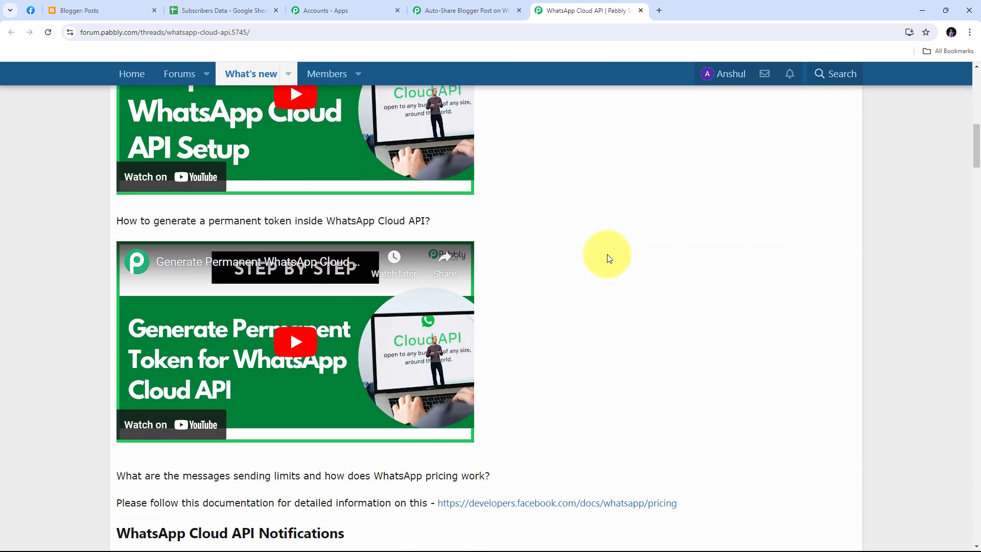
{"action": "scroll", "coordinate": [607, 253], "scroll_direction": "down", "scroll_amount": 1}
{"action": "scroll", "coordinate": [607, 253], "scroll_direction": "up", "scroll_amount": 3}
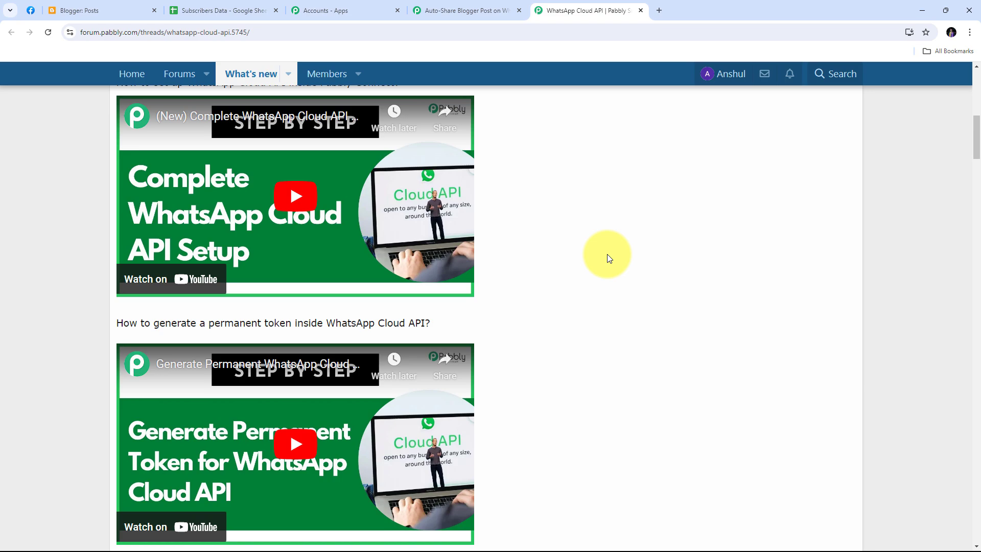
{"action": "scroll", "coordinate": [607, 253], "scroll_direction": "down", "scroll_amount": 20}
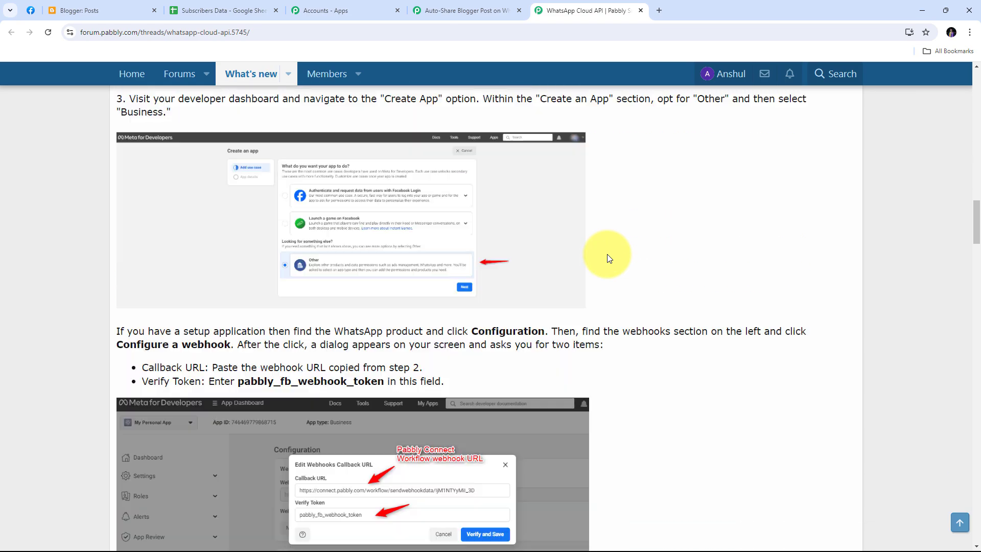
{"action": "scroll", "coordinate": [608, 258], "scroll_direction": "up", "scroll_amount": 20}
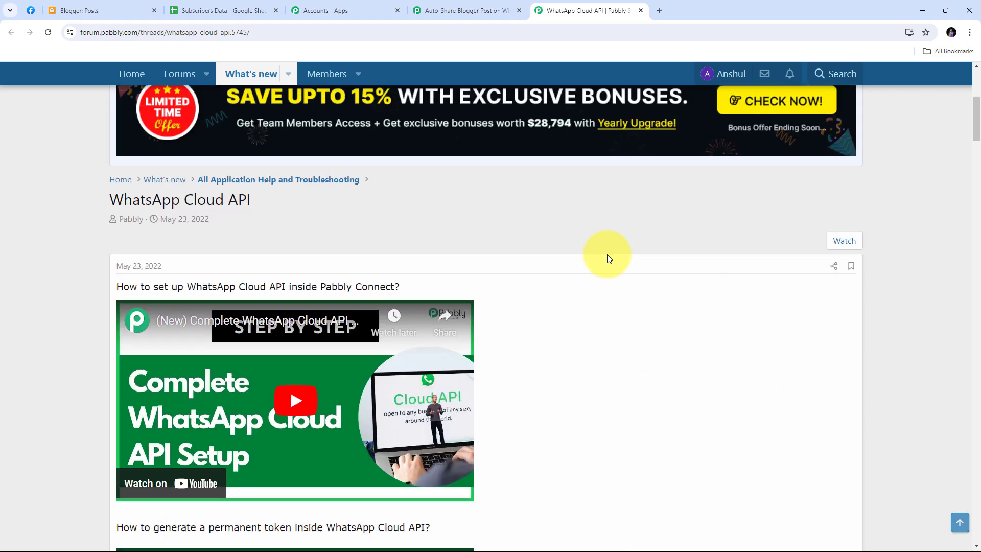
{"action": "scroll", "coordinate": [608, 258], "scroll_direction": "up", "scroll_amount": 3}
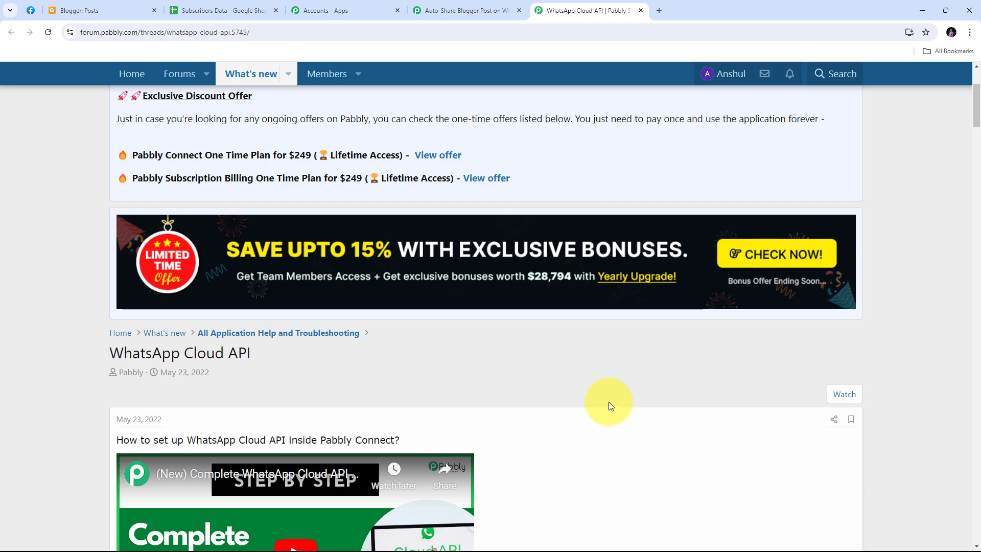
{"action": "scroll", "coordinate": [611, 392], "scroll_direction": "down", "scroll_amount": 2}
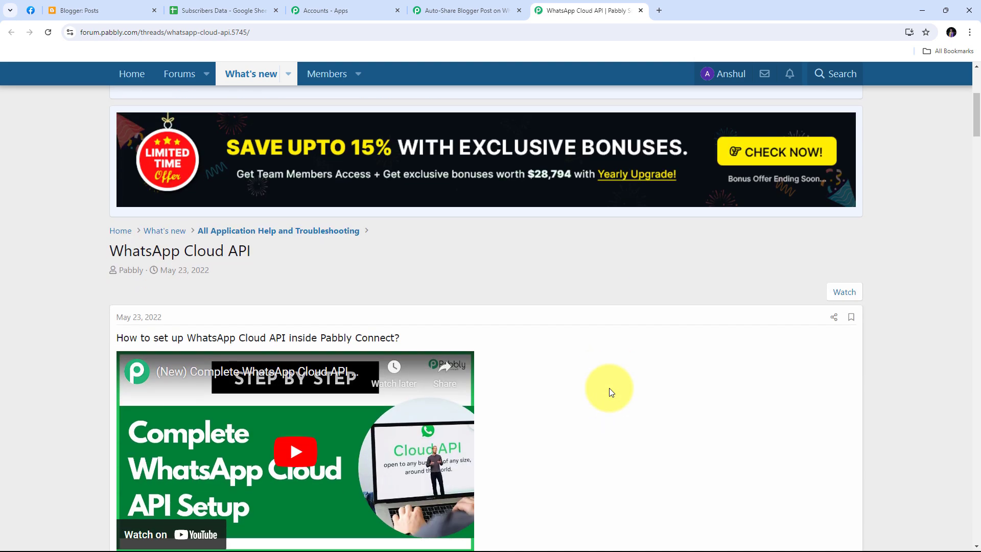
- Refresh the temporary access token in Meta's API Setup, enter the token, Phone Number ID and WhatsApp Business Account ID in the new connection, and save it
{"action": "left_click", "coordinate": [462, 10]}
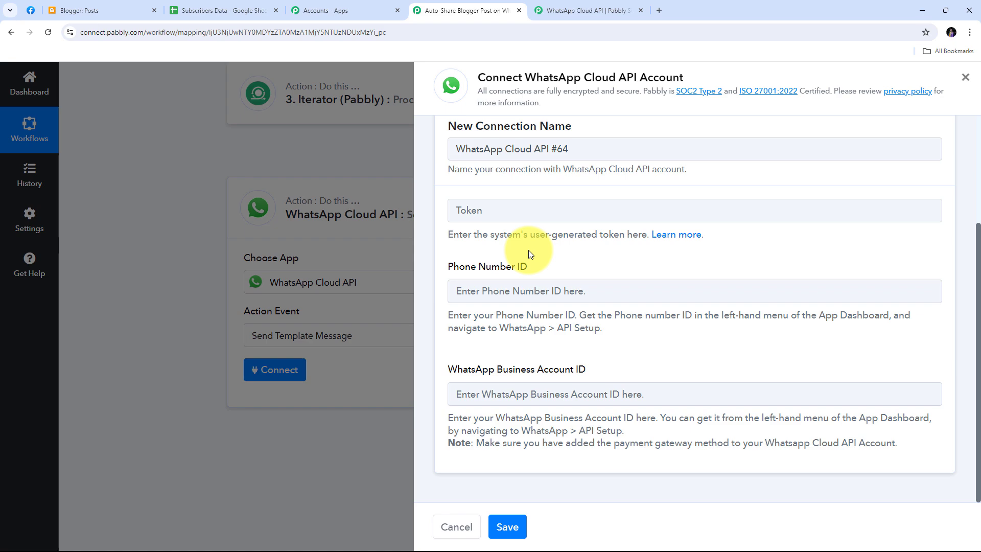
{"action": "left_click", "coordinate": [23, 13]}
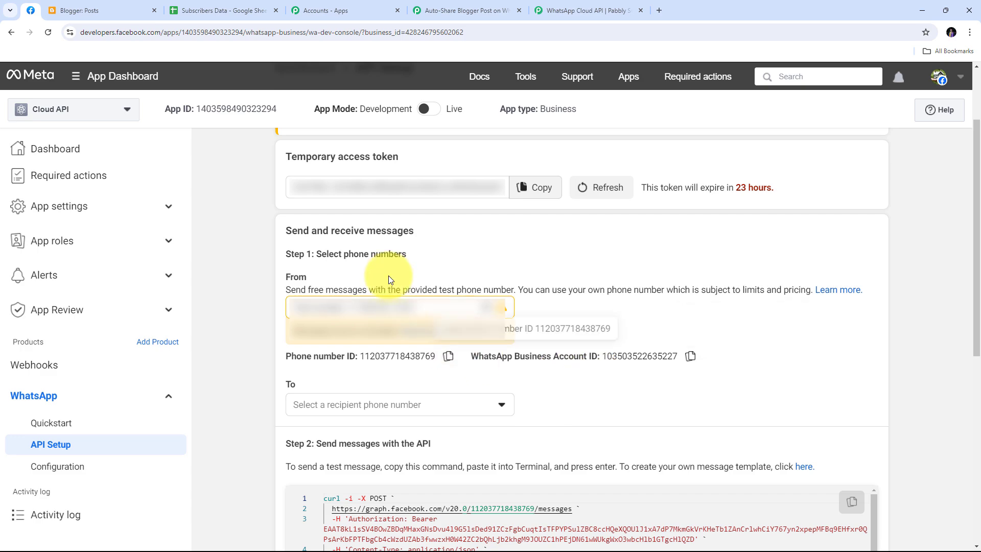
{"action": "left_click", "coordinate": [606, 188]}
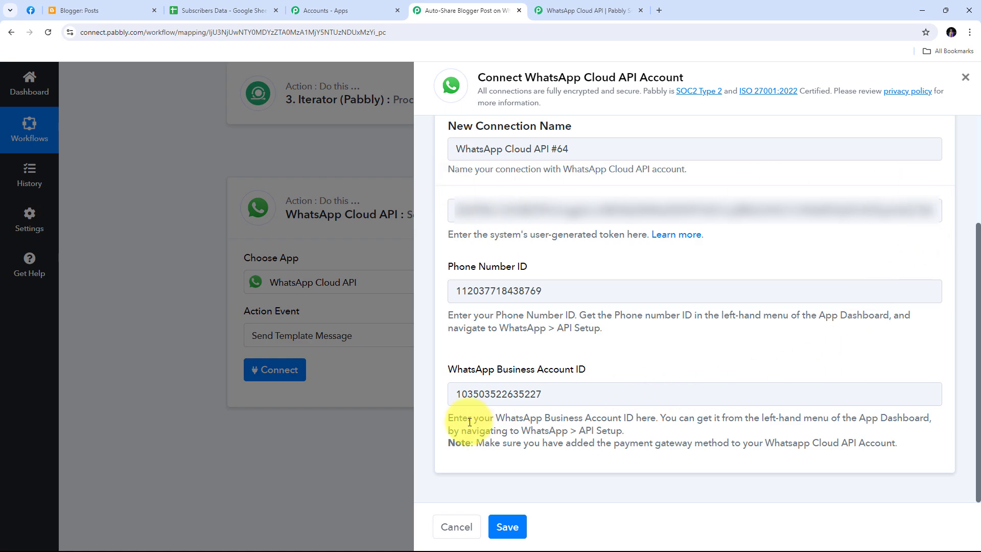
{"action": "left_click", "coordinate": [504, 526]}
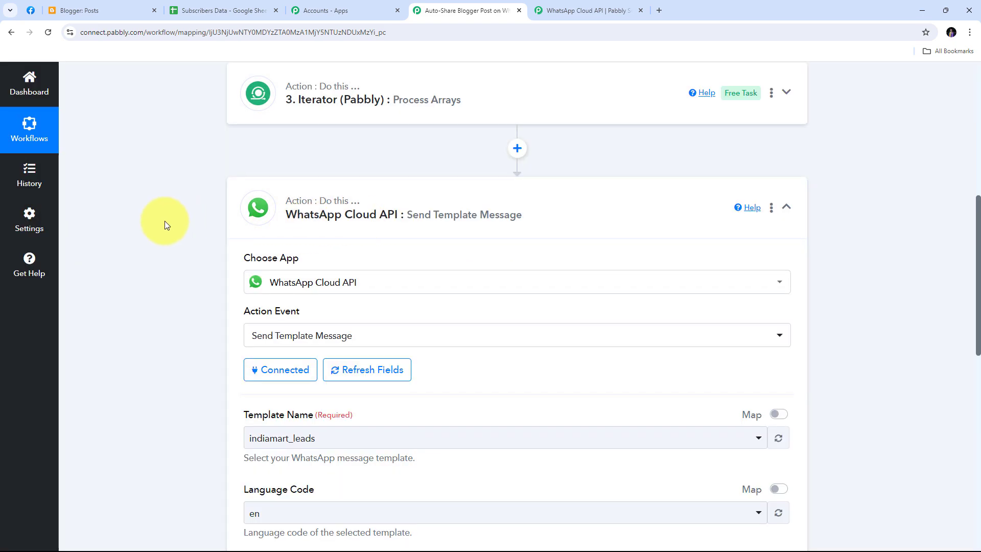
- Check the template fields of the WhatsApp step, then open the message templates manager from Meta's API Setup page
{"action": "scroll", "coordinate": [164, 220], "scroll_direction": "down", "scroll_amount": 4}
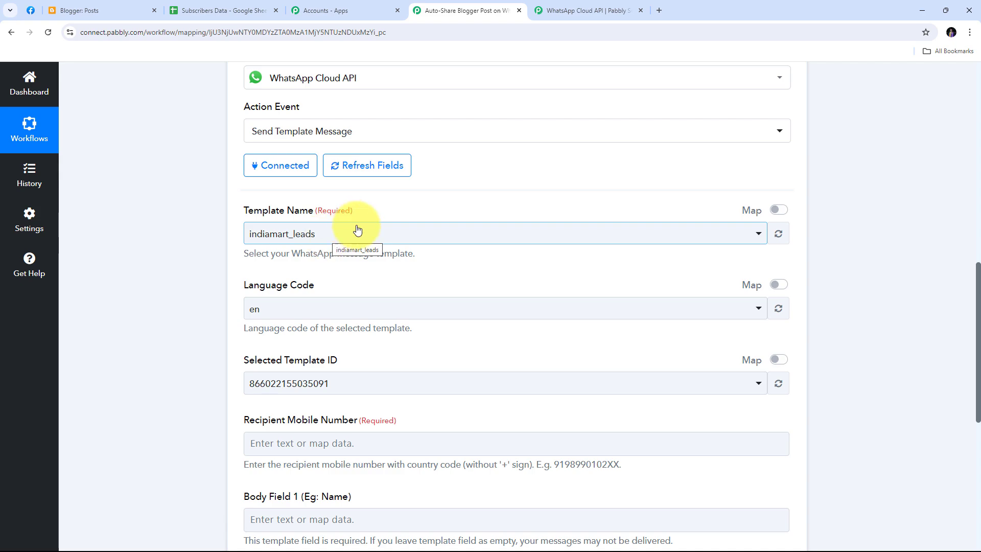
{"action": "left_click", "coordinate": [31, 14]}
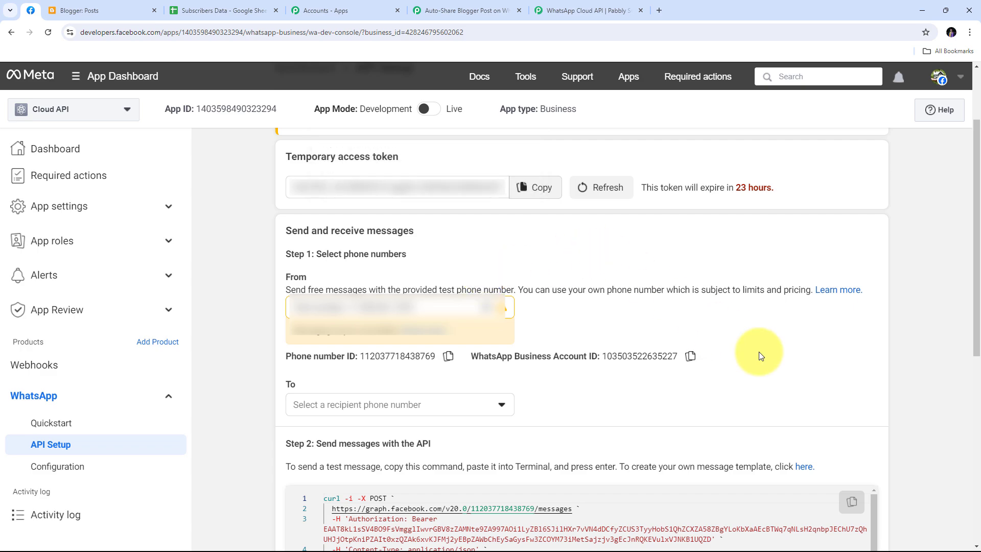
{"action": "left_click", "coordinate": [805, 467]}
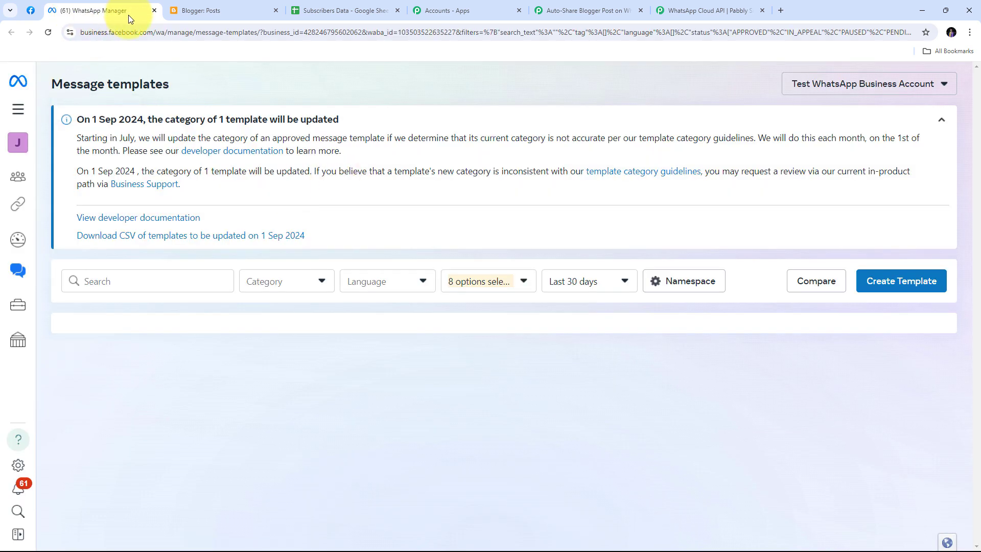
- Look through the WhatsApp message templates and open blog_message to view its content and preview
{"action": "scroll", "coordinate": [434, 174], "scroll_direction": "down", "scroll_amount": 4}
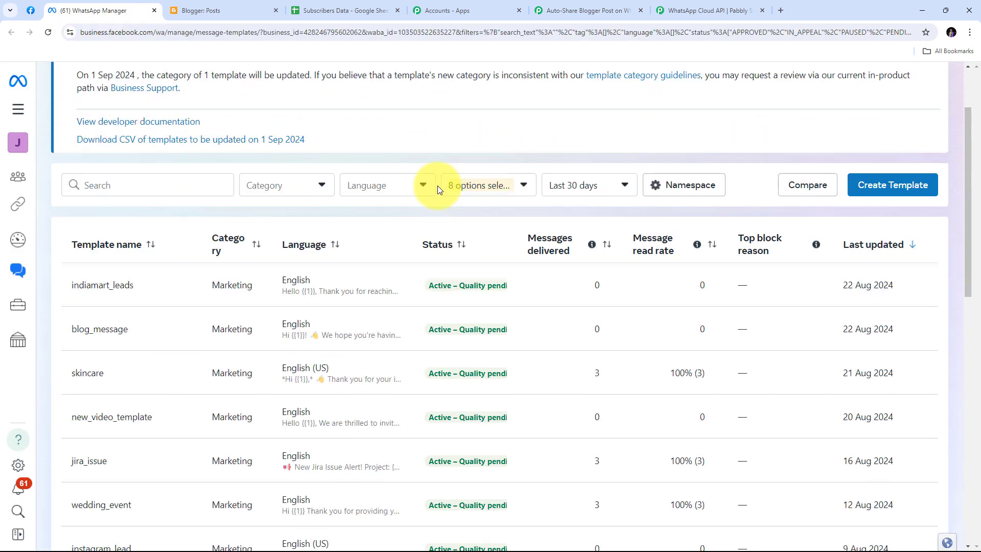
{"action": "scroll", "coordinate": [224, 244], "scroll_direction": "up", "scroll_amount": 2}
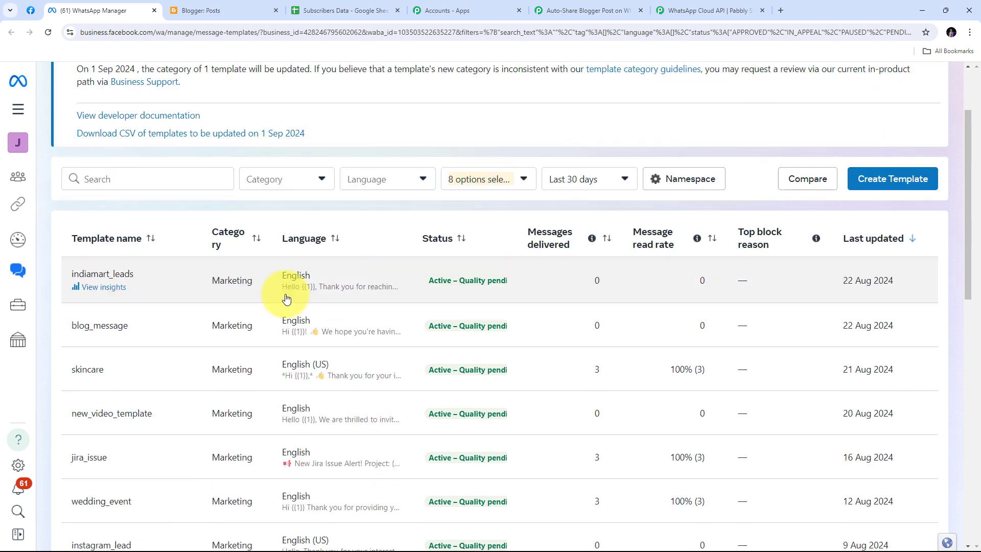
{"action": "scroll", "coordinate": [297, 314], "scroll_direction": "up", "scroll_amount": 1}
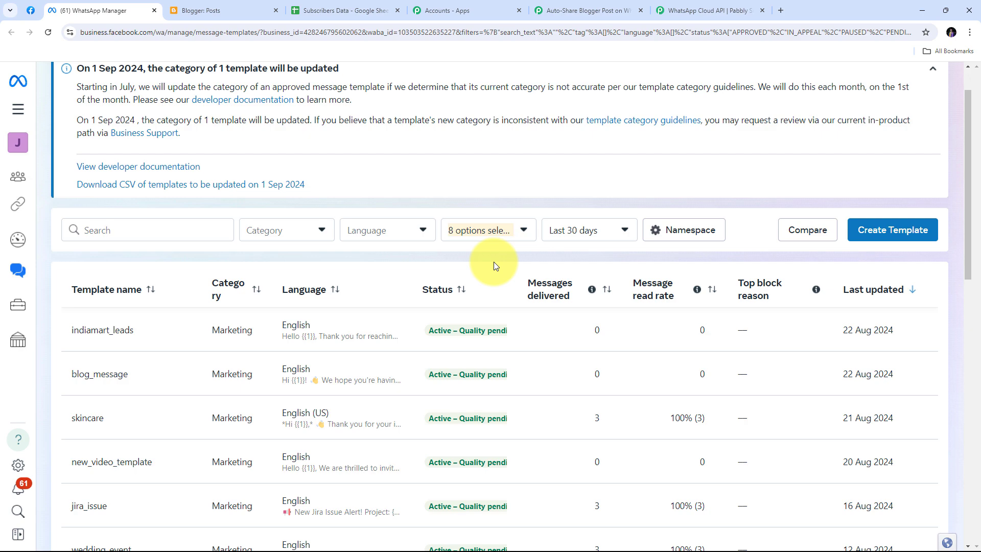
{"action": "scroll", "coordinate": [477, 262], "scroll_direction": "down", "scroll_amount": 1}
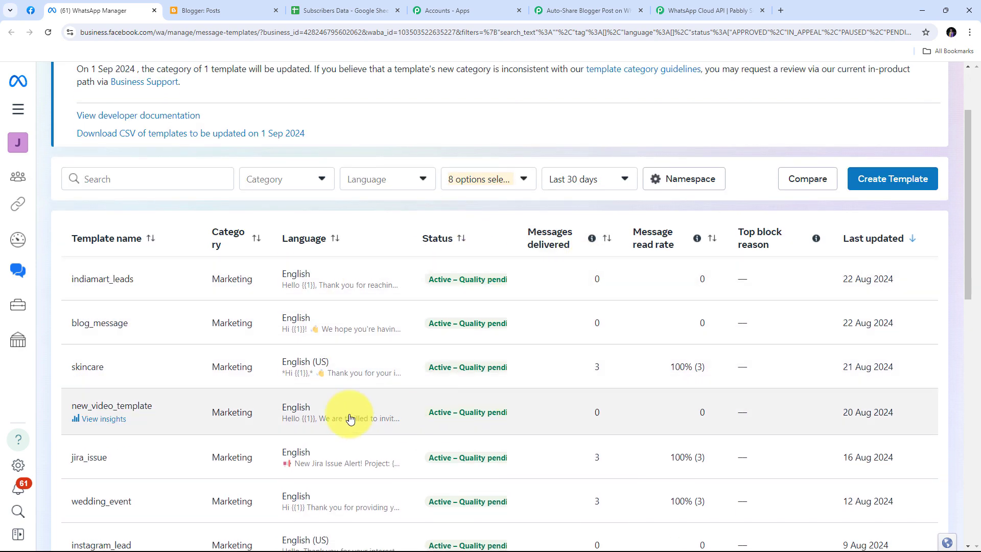
{"action": "scroll", "coordinate": [526, 298], "scroll_direction": "down", "scroll_amount": 1}
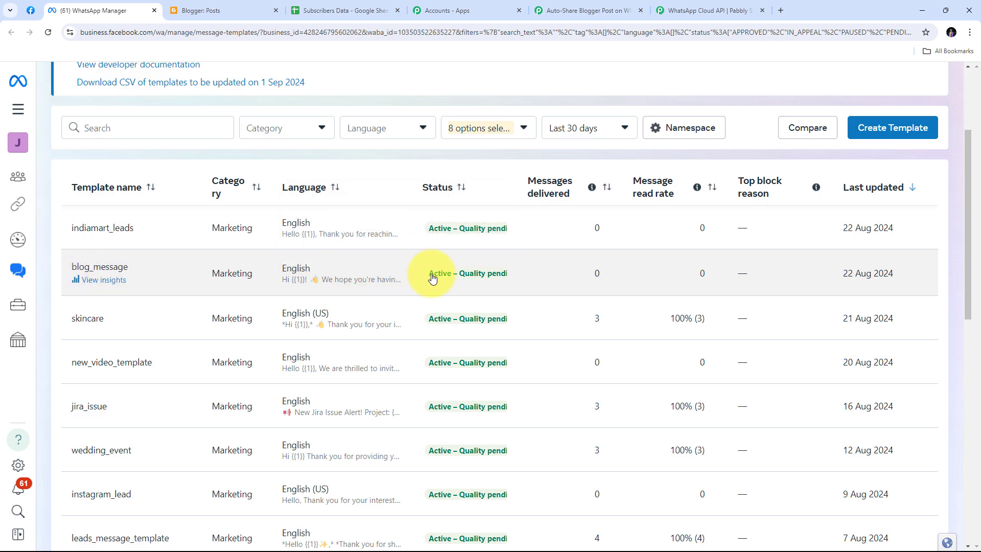
{"action": "left_click", "coordinate": [112, 271]}
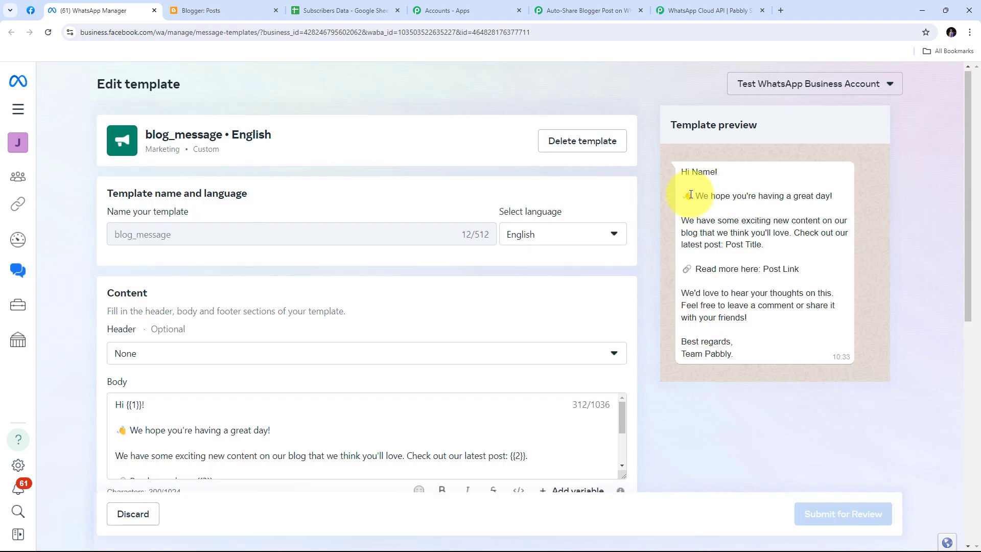
- Examine the blog_message template's preview, its body variables and the sample values defined for them
{"action": "scroll", "coordinate": [672, 185], "scroll_direction": "down", "scroll_amount": 1}
{"action": "left_click_drag", "start_coordinate": [679, 182], "coordinate": [773, 370]}
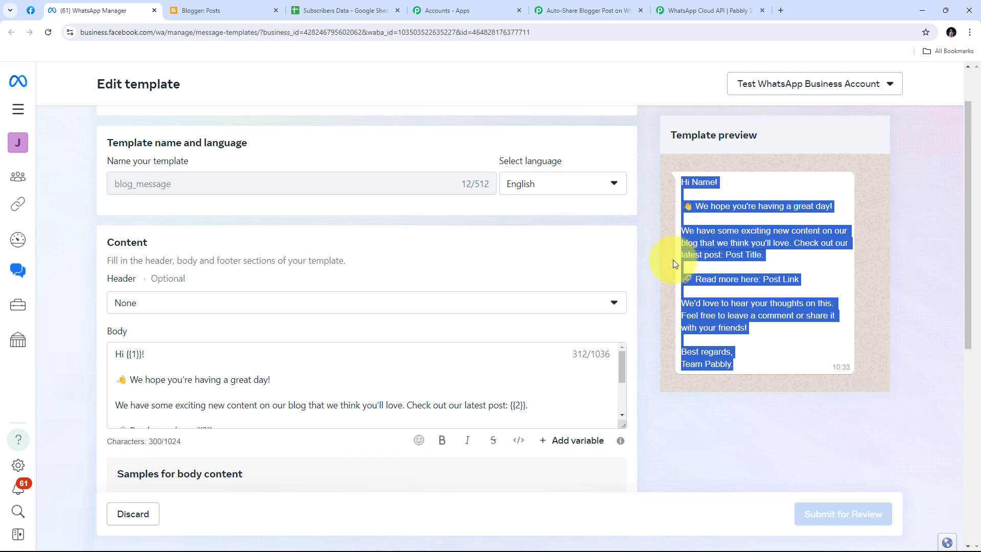
{"action": "left_click", "coordinate": [499, 328]}
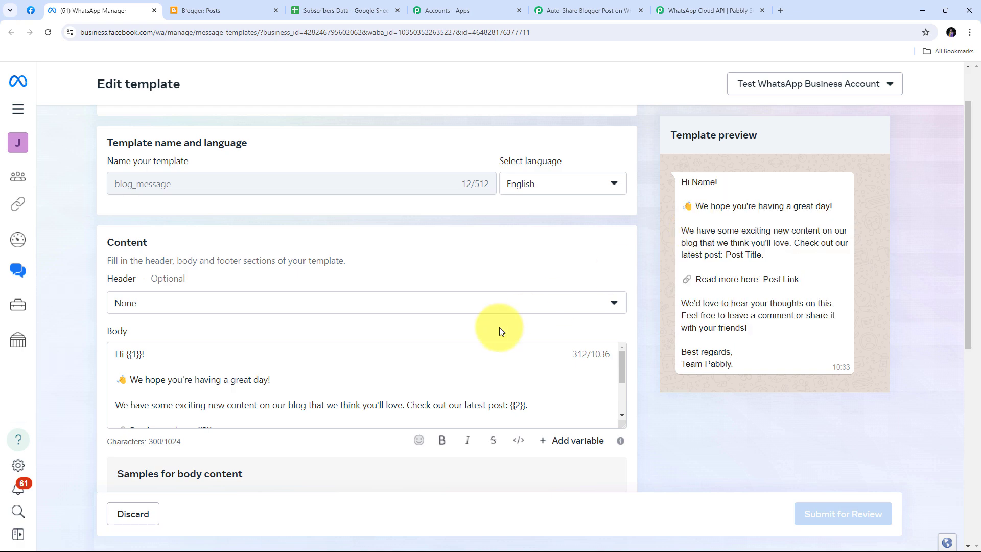
{"action": "scroll", "coordinate": [240, 347], "scroll_direction": "down", "scroll_amount": 5}
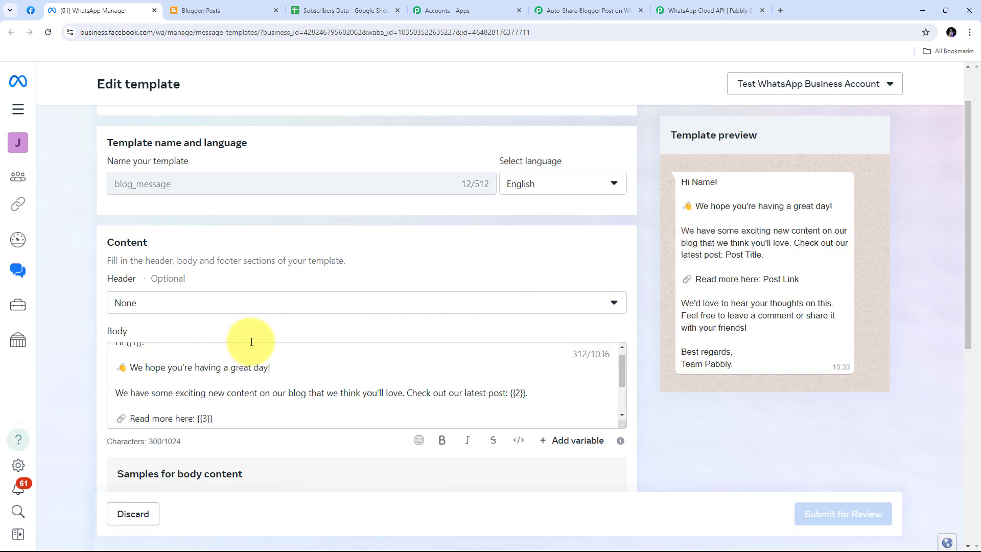
{"action": "scroll", "coordinate": [356, 297], "scroll_direction": "down", "scroll_amount": 1}
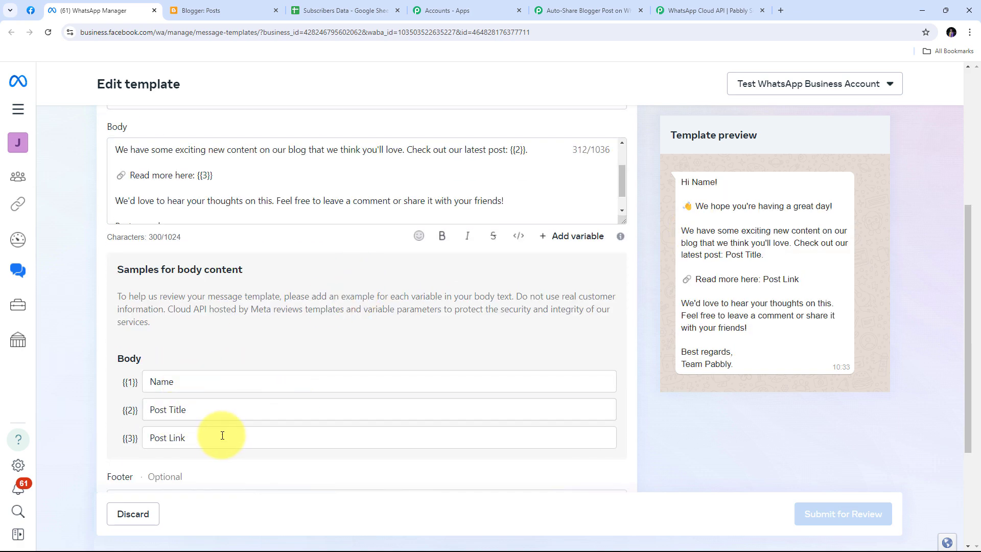
{"action": "scroll", "coordinate": [460, 286], "scroll_direction": "up", "scroll_amount": 4}
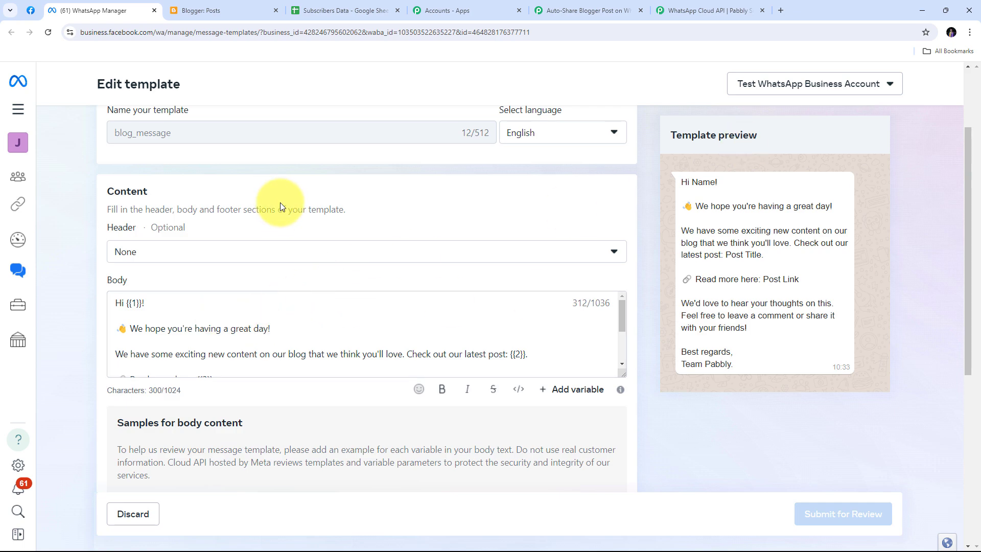
- Return to the Pabbly Connect workflow and choose blog_message as the template name in the WhatsApp Cloud API step
{"action": "left_click", "coordinate": [586, 11]}
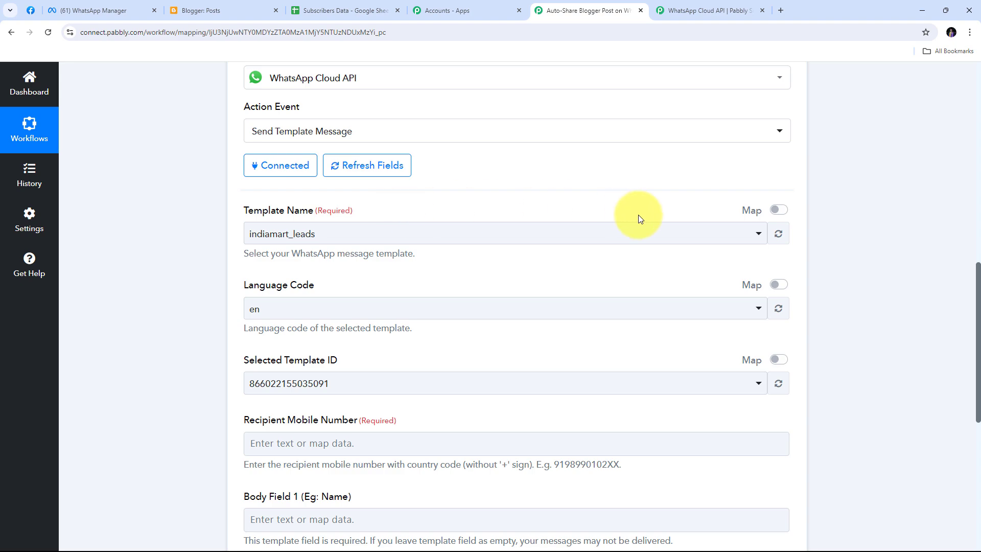
{"action": "left_click", "coordinate": [544, 240]}
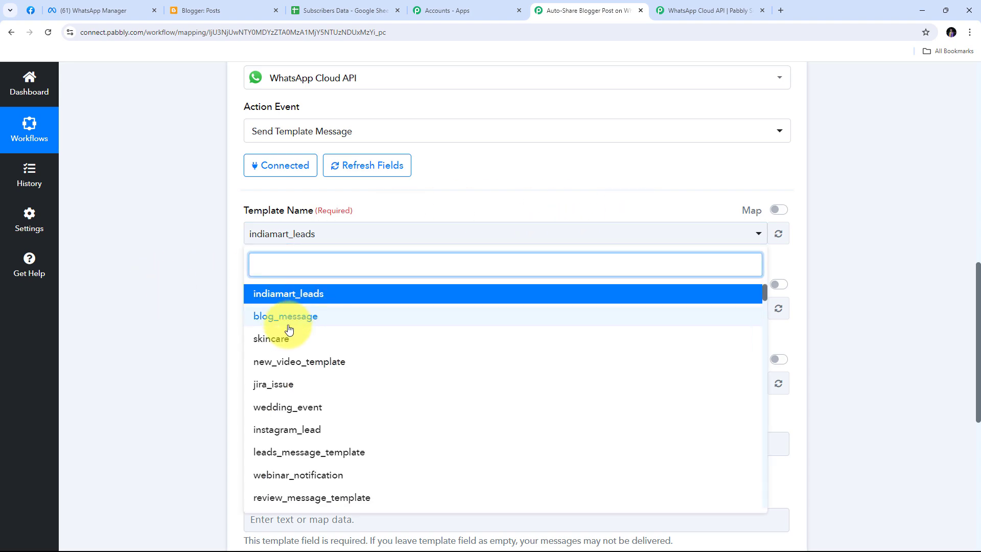
{"action": "scroll", "coordinate": [480, 339], "scroll_direction": "down", "scroll_amount": 5}
{"action": "scroll", "coordinate": [480, 342], "scroll_direction": "up", "scroll_amount": 5}
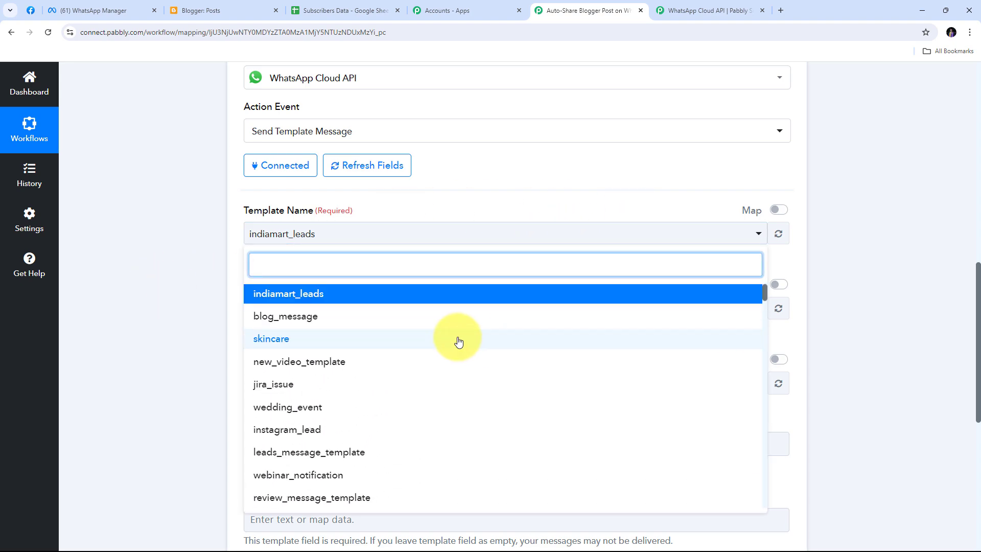
{"action": "left_click", "coordinate": [316, 319]}
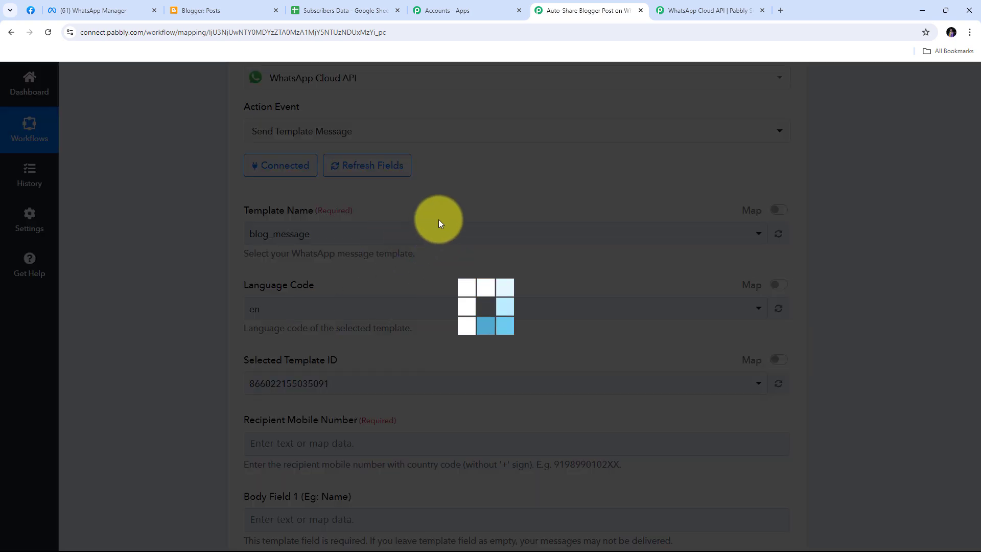
{"action": "scroll", "coordinate": [309, 164], "scroll_direction": "down", "scroll_amount": 3}
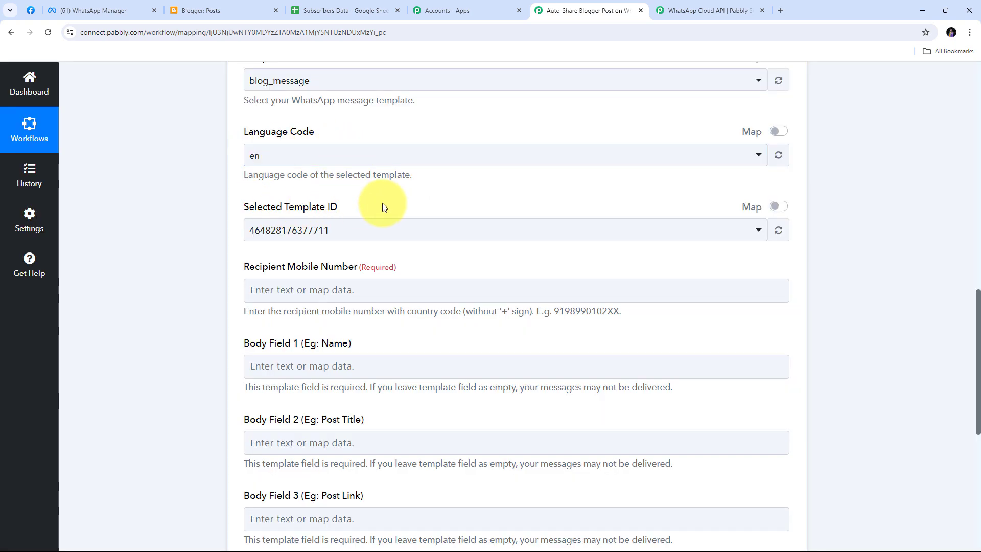
- Map the Recipient Mobile Number to the Contact Number from the Iterator step
{"action": "scroll", "coordinate": [248, 191], "scroll_direction": "down", "scroll_amount": 2}
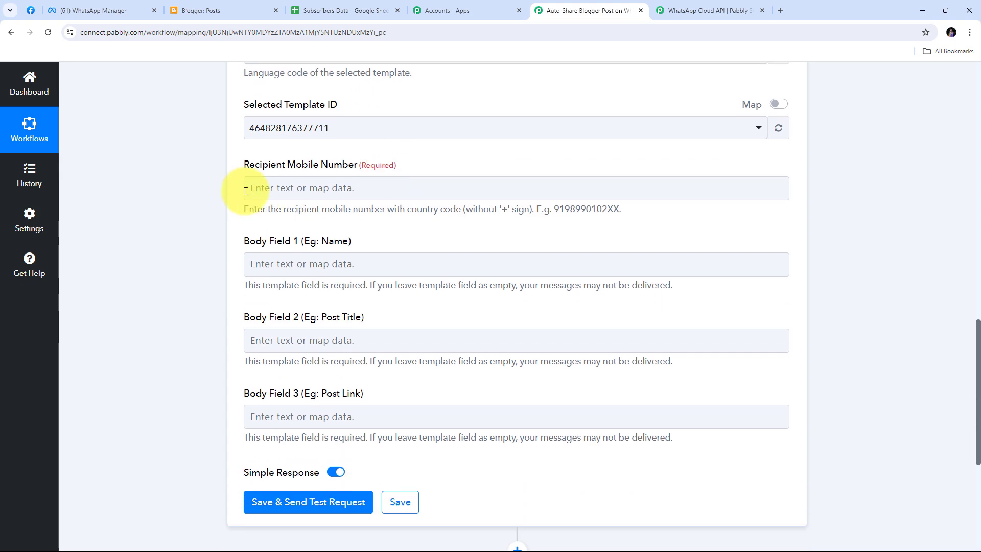
{"action": "left_click", "coordinate": [306, 189]}
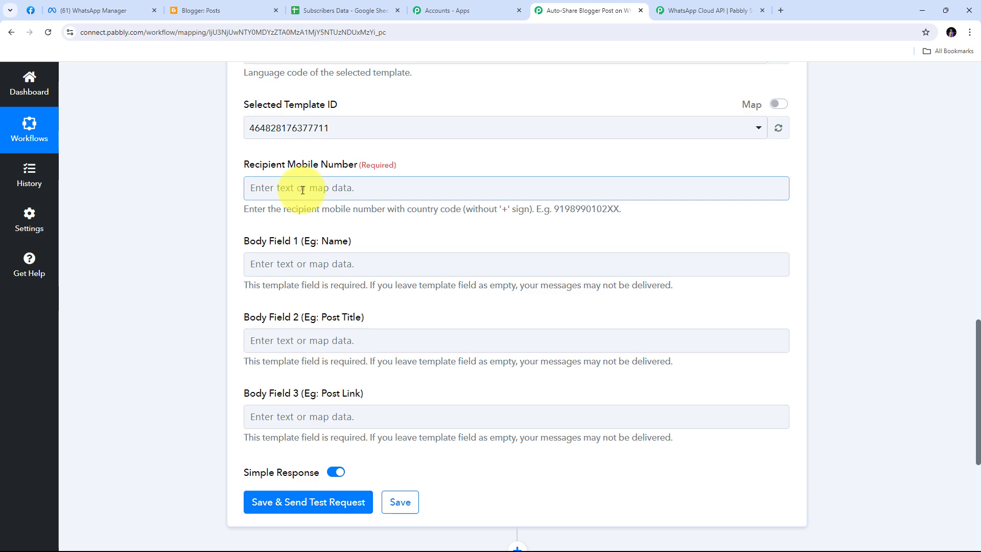
{"action": "left_click", "coordinate": [302, 190]}
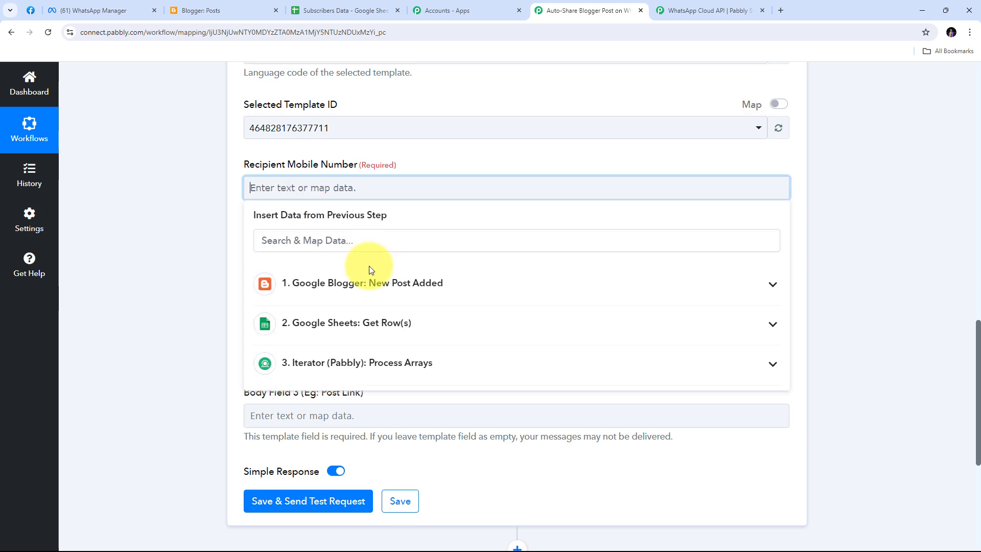
{"action": "left_click", "coordinate": [403, 363]}
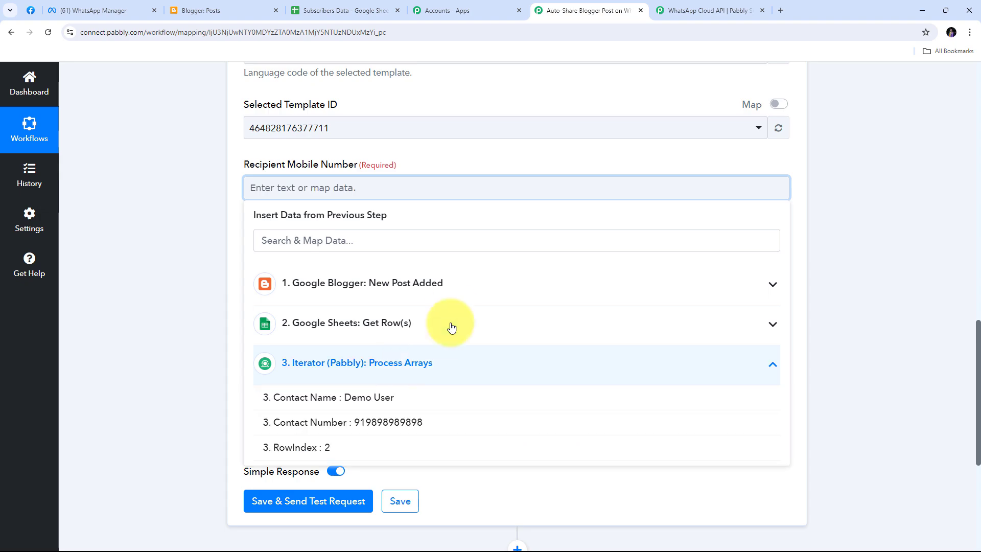
{"action": "scroll", "coordinate": [449, 304], "scroll_direction": "down", "scroll_amount": 2}
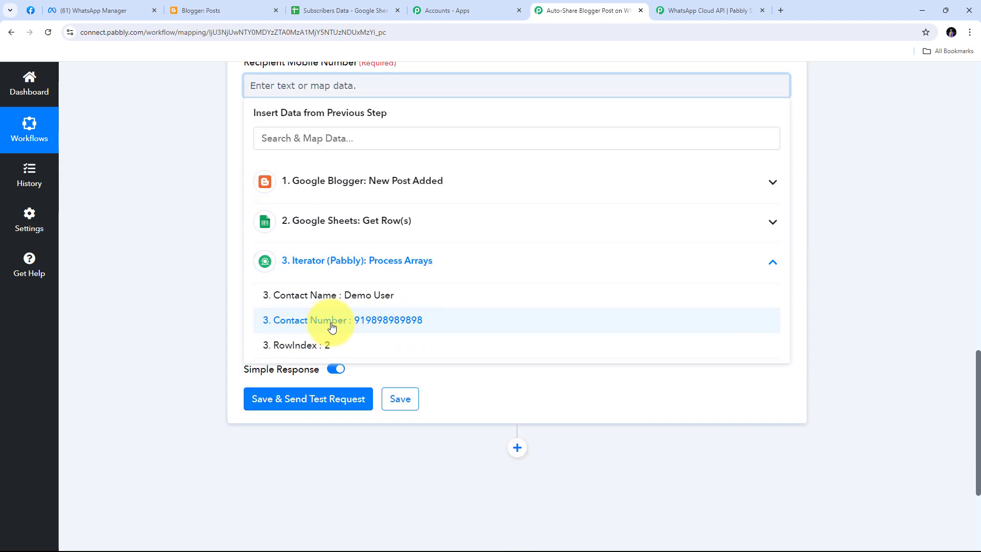
{"action": "left_click", "coordinate": [387, 324]}
{"action": "left_click", "coordinate": [202, 202]}
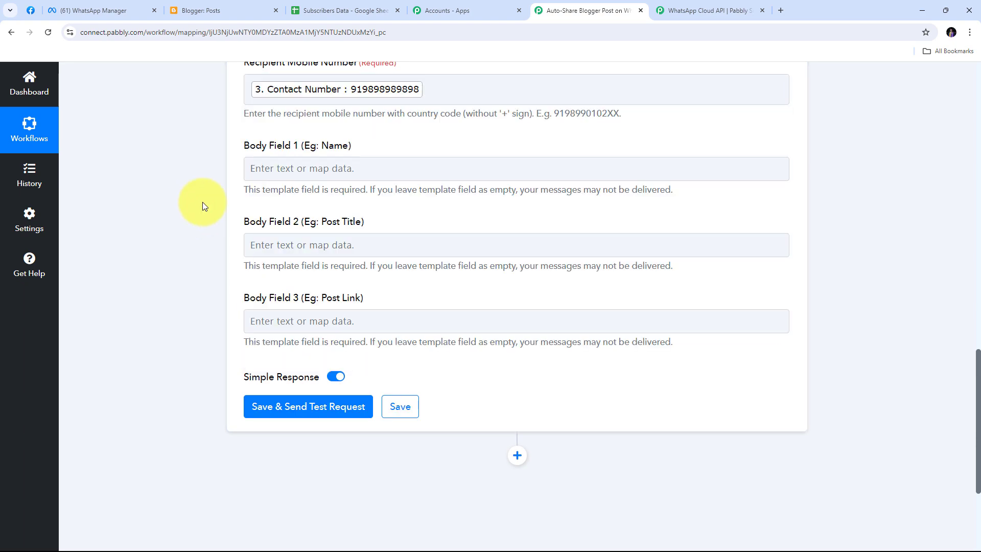
- Map Body Field 1 (Name) to the Contact Name from the Iterator step
{"action": "scroll", "coordinate": [240, 123], "scroll_direction": "down", "scroll_amount": 1}
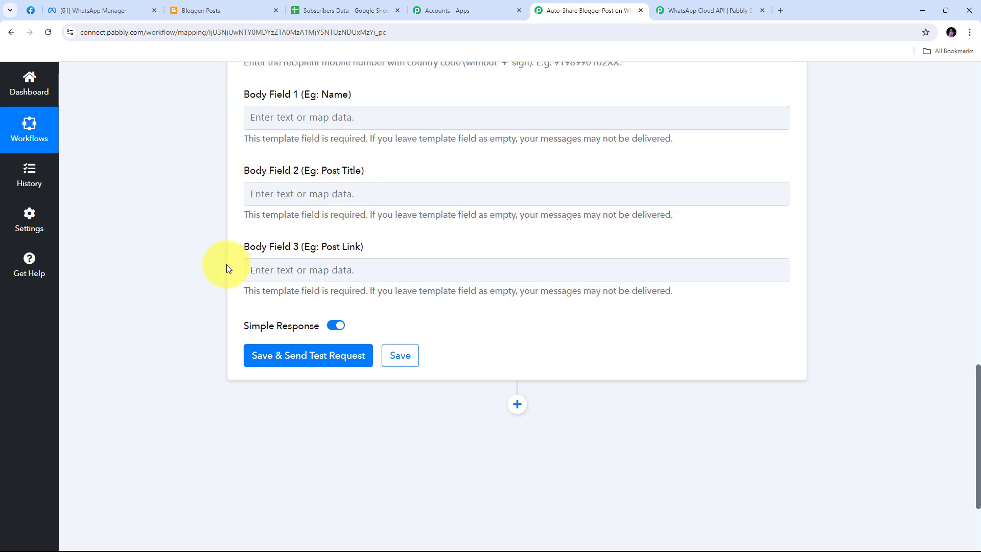
{"action": "left_click", "coordinate": [350, 268]}
{"action": "left_click", "coordinate": [284, 119]}
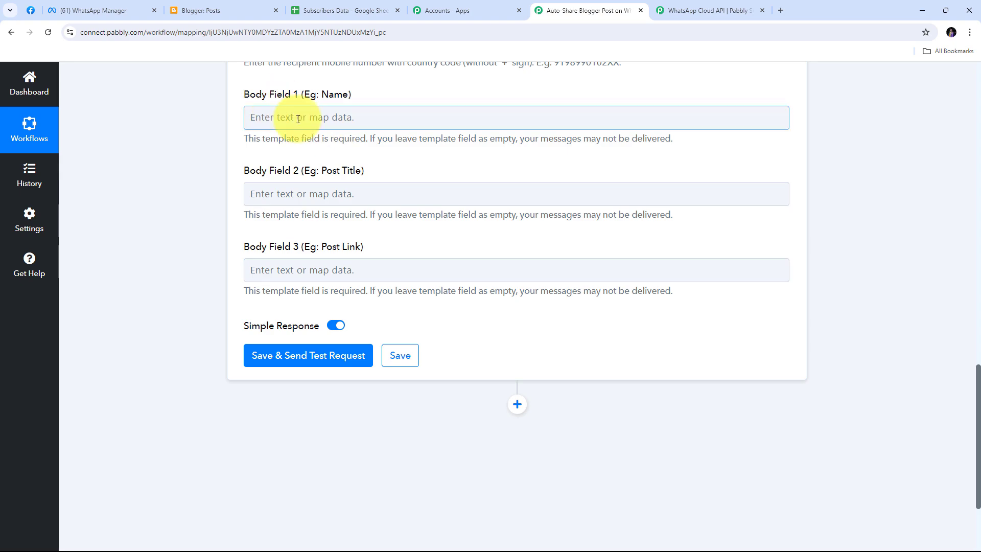
{"action": "left_click", "coordinate": [286, 195]}
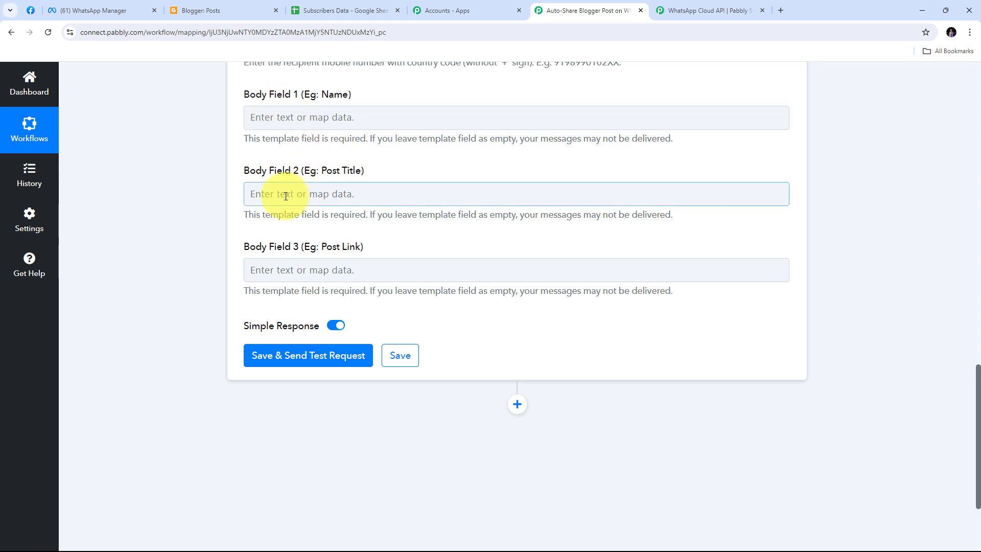
{"action": "left_click", "coordinate": [315, 272]}
{"action": "left_click", "coordinate": [305, 125]}
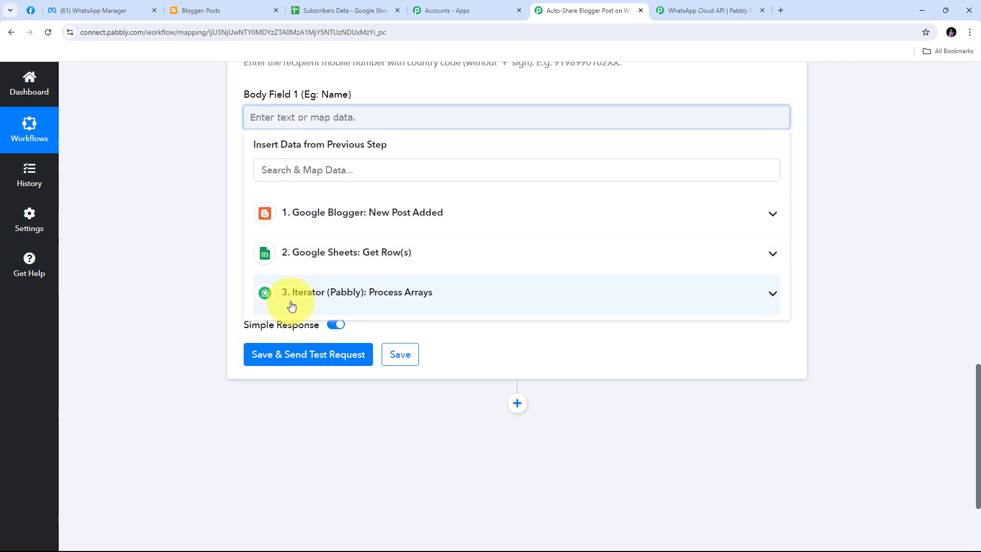
{"action": "left_click", "coordinate": [382, 294]}
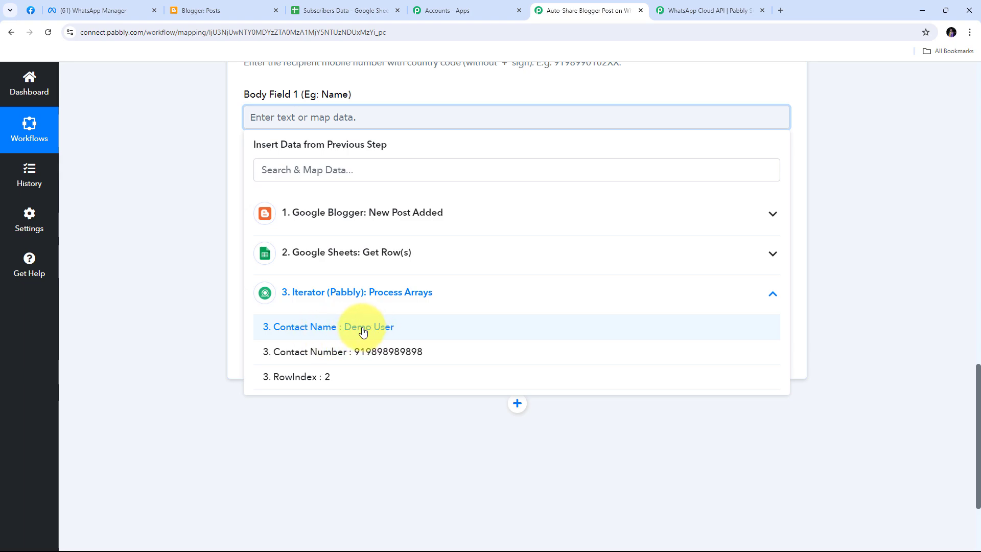
{"action": "left_click", "coordinate": [363, 333]}
{"action": "left_click", "coordinate": [145, 119]}
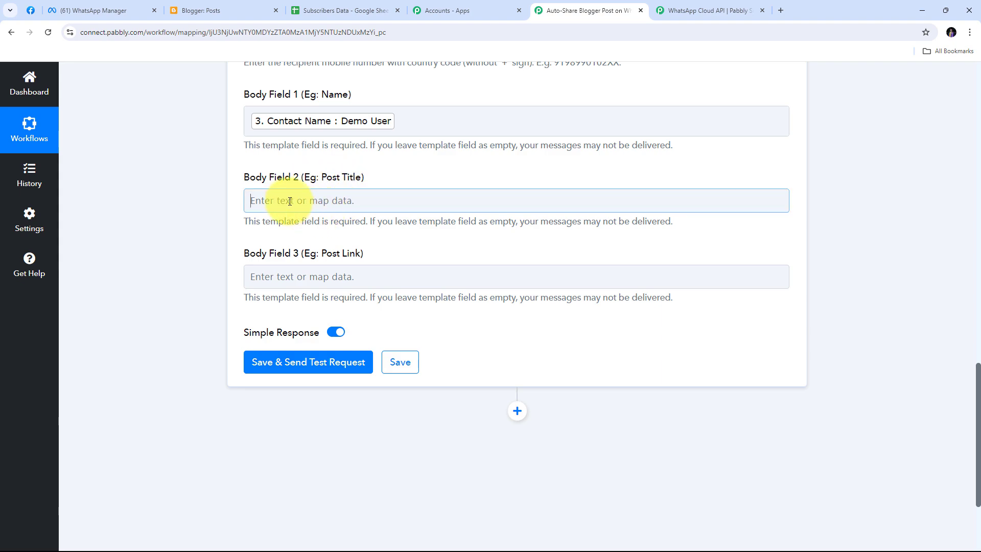
- Map Body Field 2 (Post Title) to the Title from the Google Blogger New Post Added step
{"action": "left_click", "coordinate": [290, 201]}
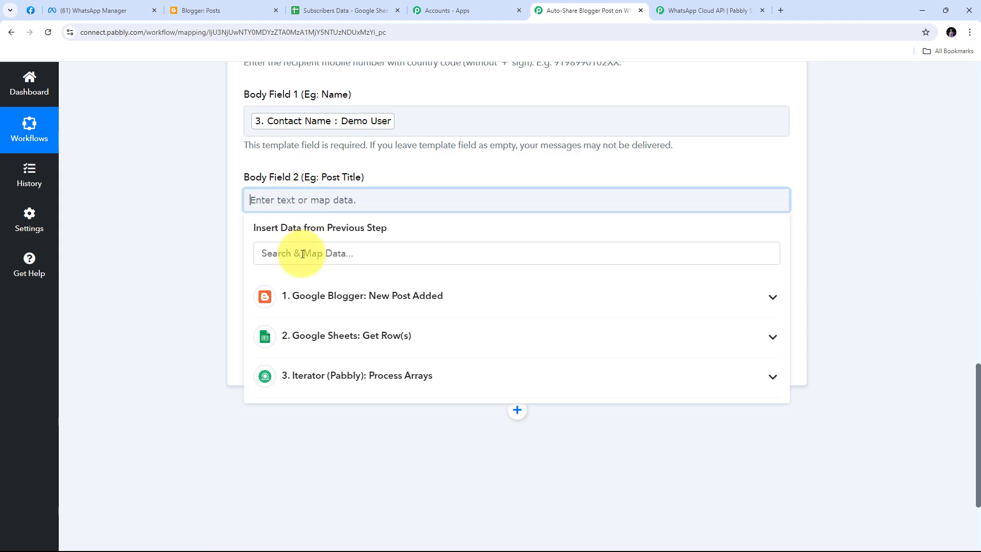
{"action": "left_click", "coordinate": [385, 300]}
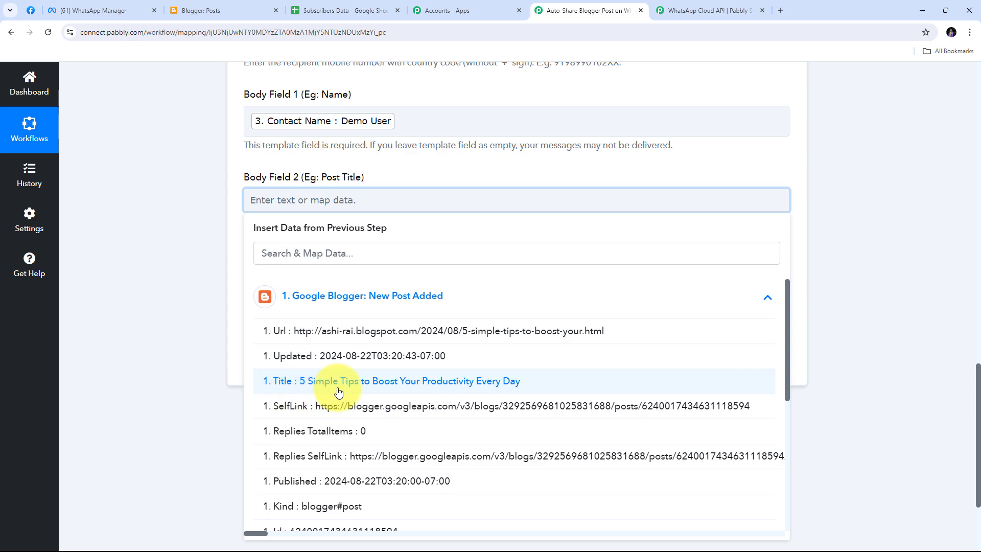
{"action": "left_click", "coordinate": [390, 386]}
{"action": "left_click", "coordinate": [173, 220]}
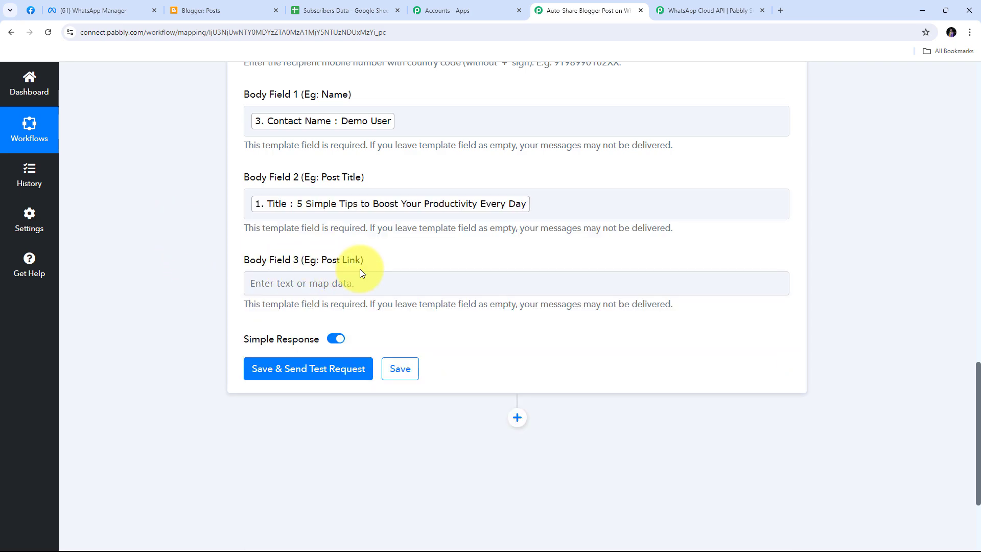
- Map Body Field 3 (Post Link) to the Url from the Google Blogger New Post Added step
{"action": "left_click", "coordinate": [337, 280]}
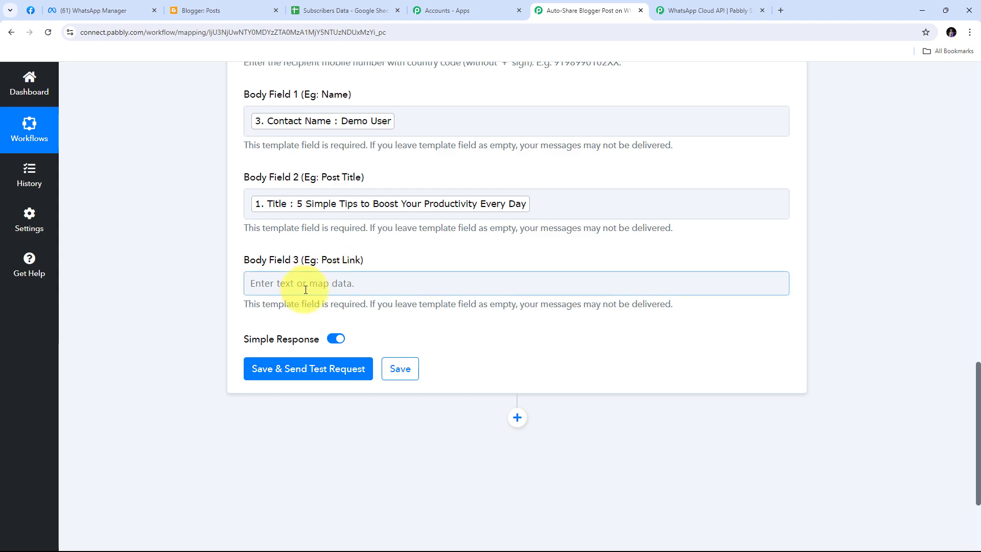
{"action": "left_click", "coordinate": [338, 281]}
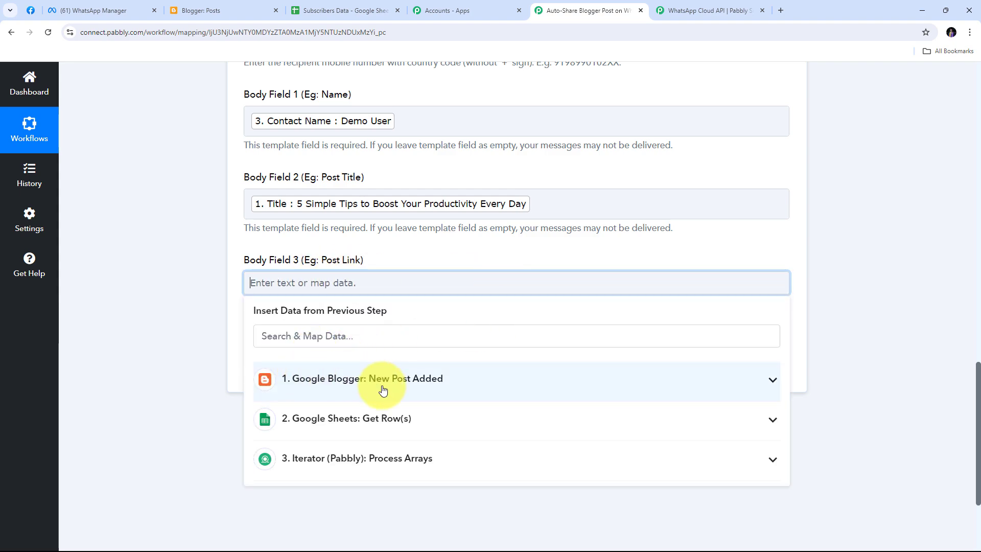
{"action": "left_click", "coordinate": [384, 391]}
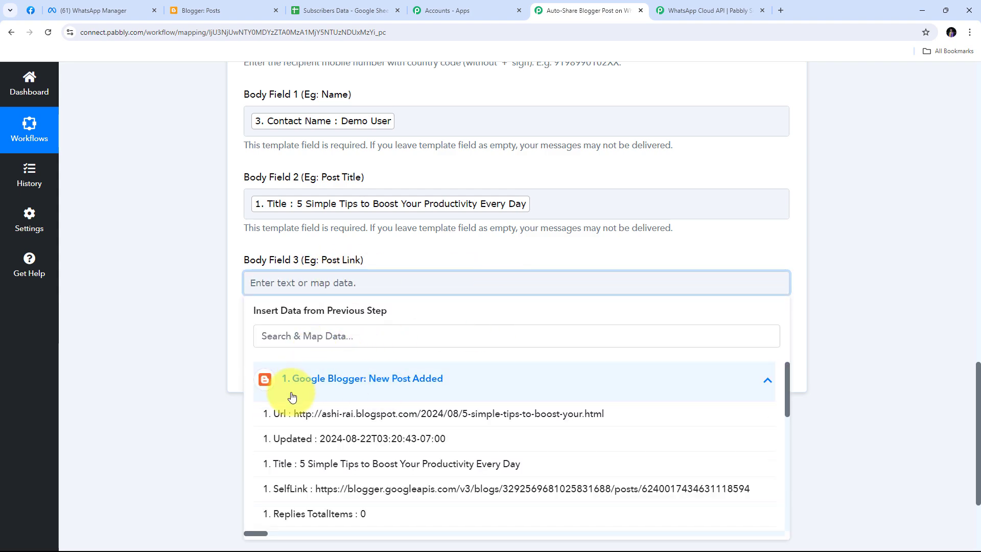
{"action": "left_click", "coordinate": [343, 416]}
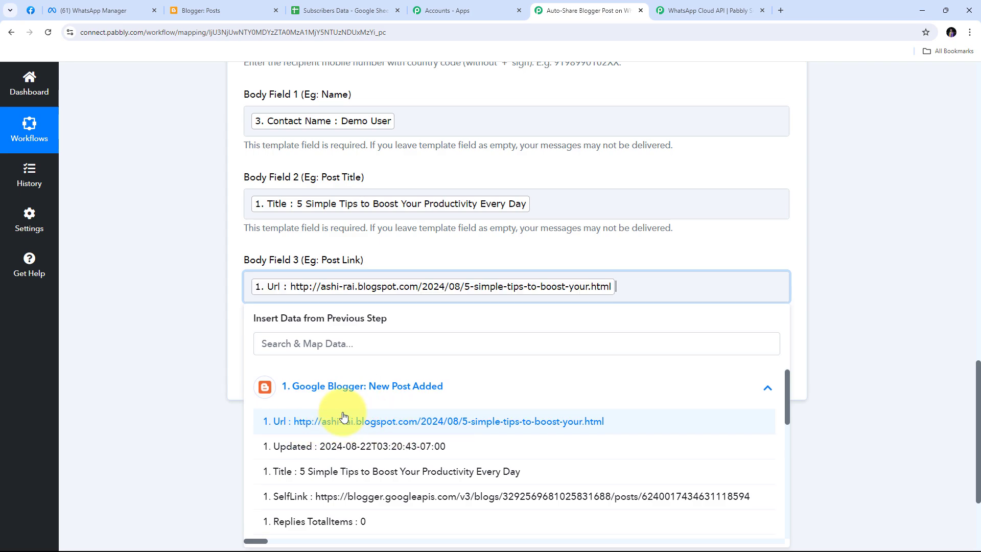
{"action": "left_click", "coordinate": [188, 277]}
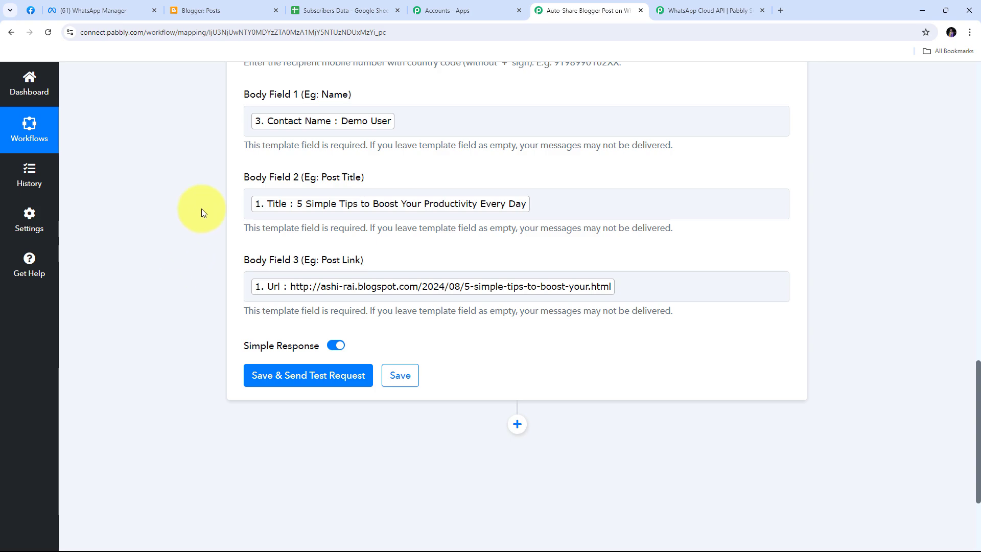
- Save the WhatsApp step and send a test request, then open the Cloud API chat in WhatsApp Web to check the message
{"action": "scroll", "coordinate": [201, 209], "scroll_direction": "down", "scroll_amount": 2}
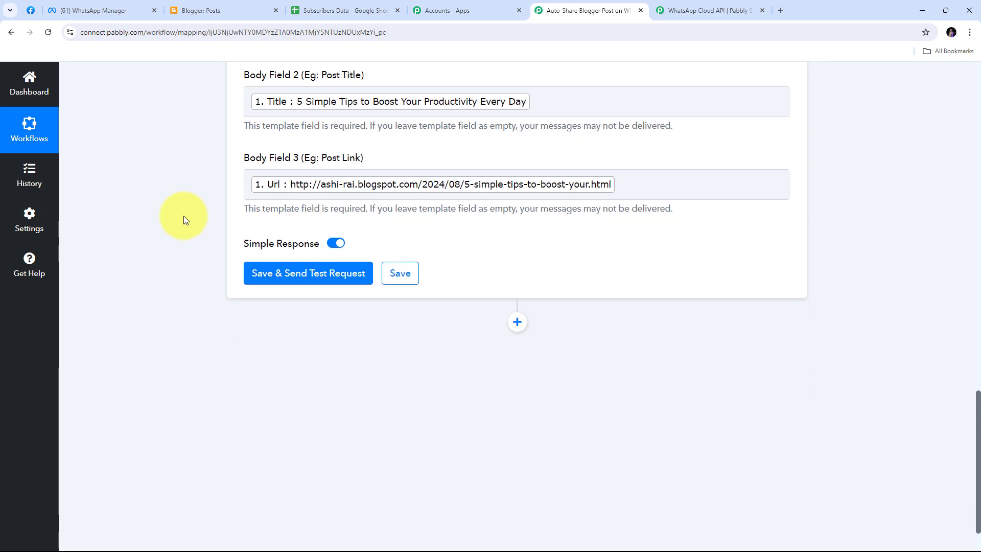
{"action": "left_click", "coordinate": [303, 277]}
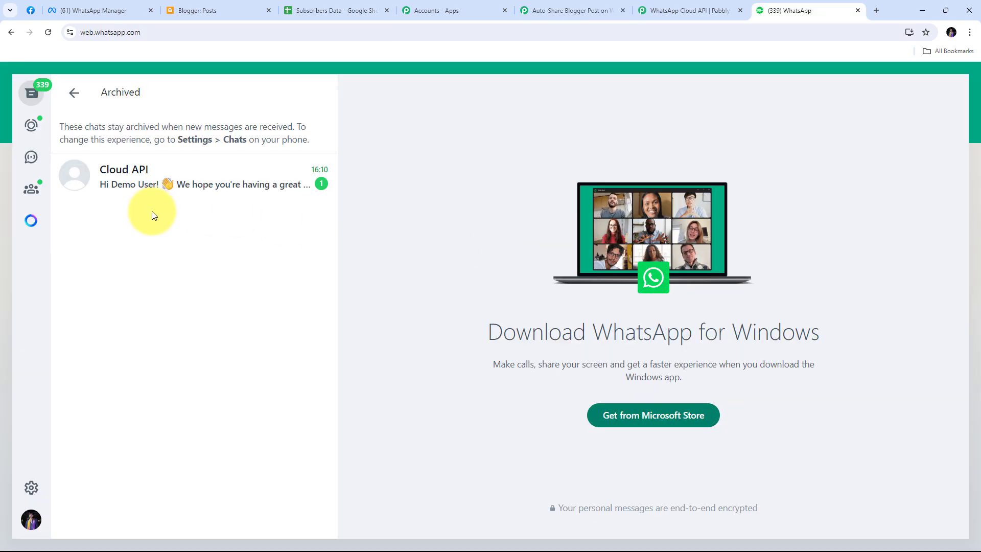
{"action": "left_click", "coordinate": [225, 182]}
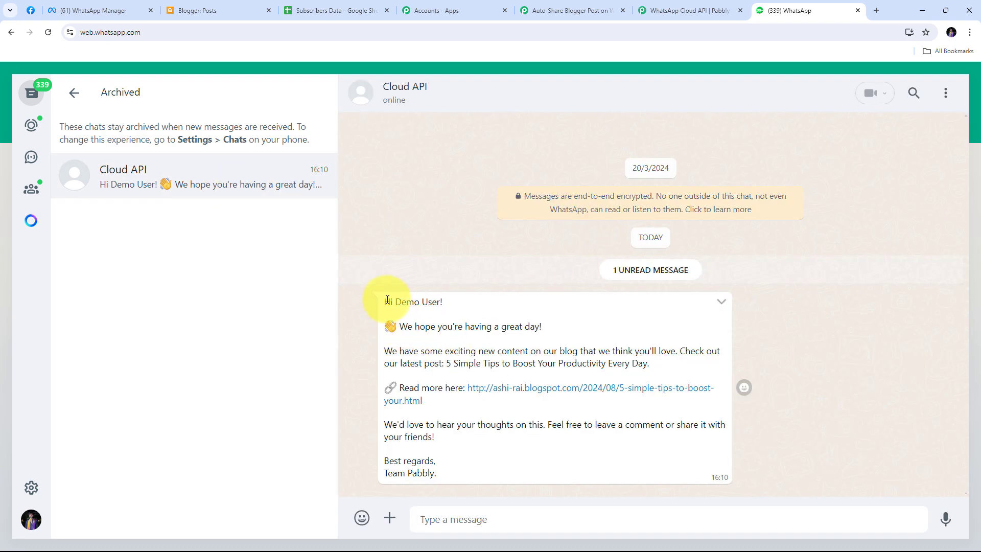
{"action": "left_click_drag", "start_coordinate": [396, 302], "coordinate": [441, 304]}
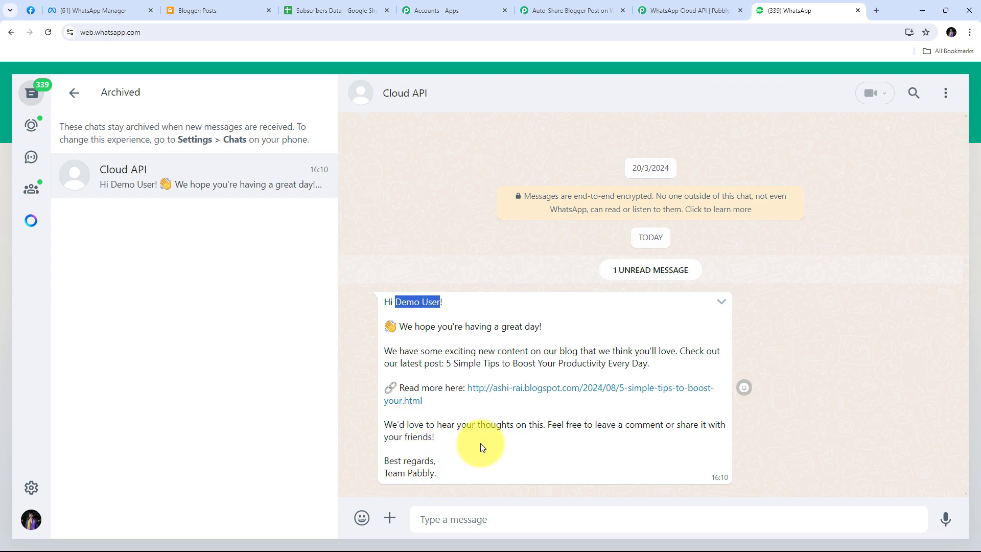
{"action": "left_click", "coordinate": [463, 416]}
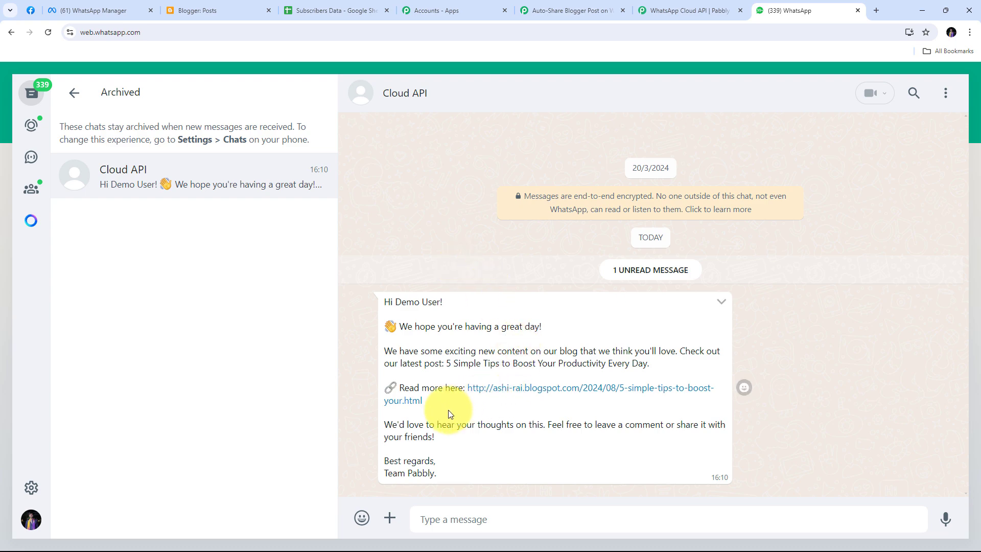
- Open the blog post link in the received WhatsApp message, look through the published post, and return to the Cloud API chat
{"action": "left_click", "coordinate": [513, 393]}
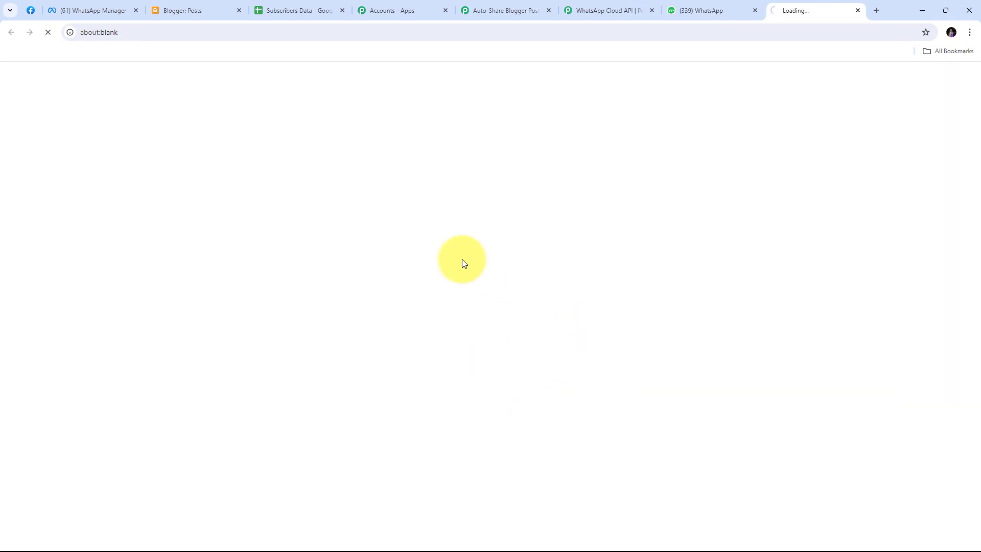
{"action": "scroll", "coordinate": [627, 231], "scroll_direction": "down", "scroll_amount": 5}
{"action": "scroll", "coordinate": [627, 233], "scroll_direction": "up", "scroll_amount": 5}
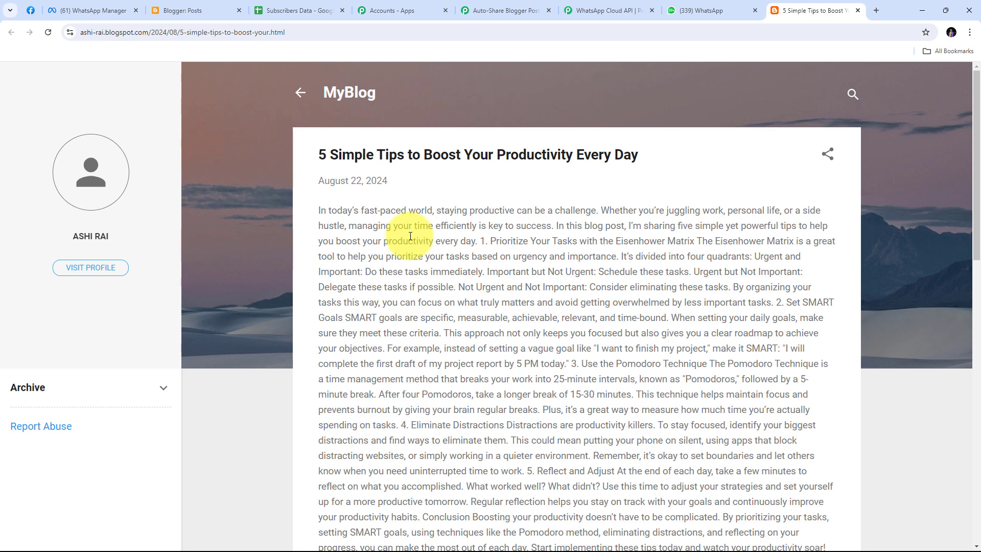
{"action": "left_click", "coordinate": [684, 9]}
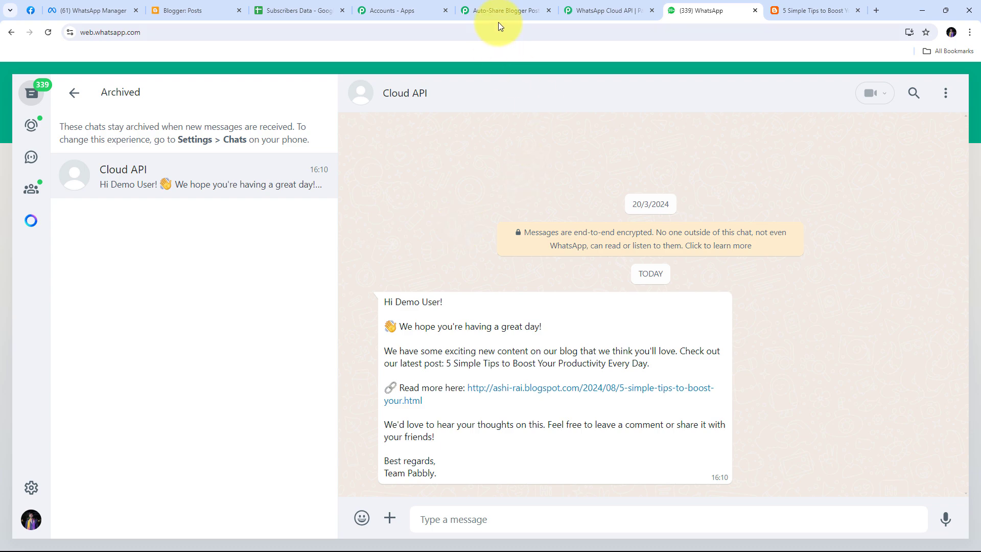
- Switch to Pabbly Connect and review the Auto-Share Blogger Post on WhatsApp workflow from the Google Blogger trigger through the WhatsApp Cloud API action
{"action": "left_click", "coordinate": [498, 10]}
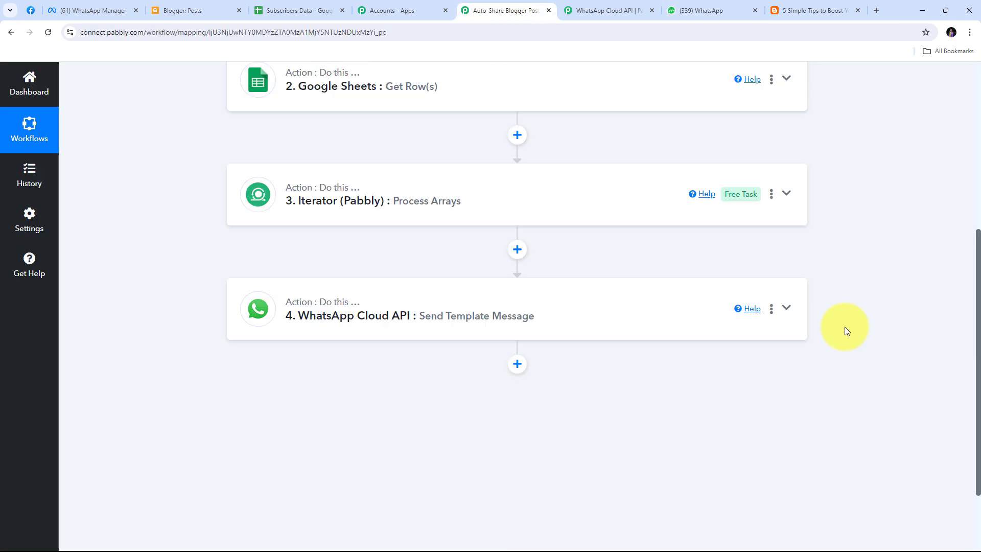
{"action": "scroll", "coordinate": [845, 327], "scroll_direction": "up", "scroll_amount": 2}
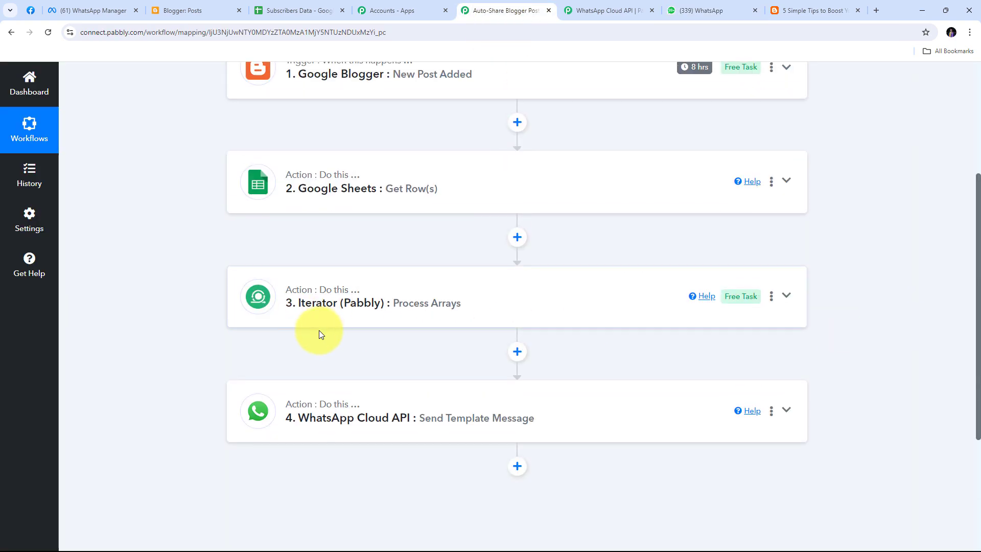
{"action": "scroll", "coordinate": [203, 295], "scroll_direction": "down", "scroll_amount": 1}
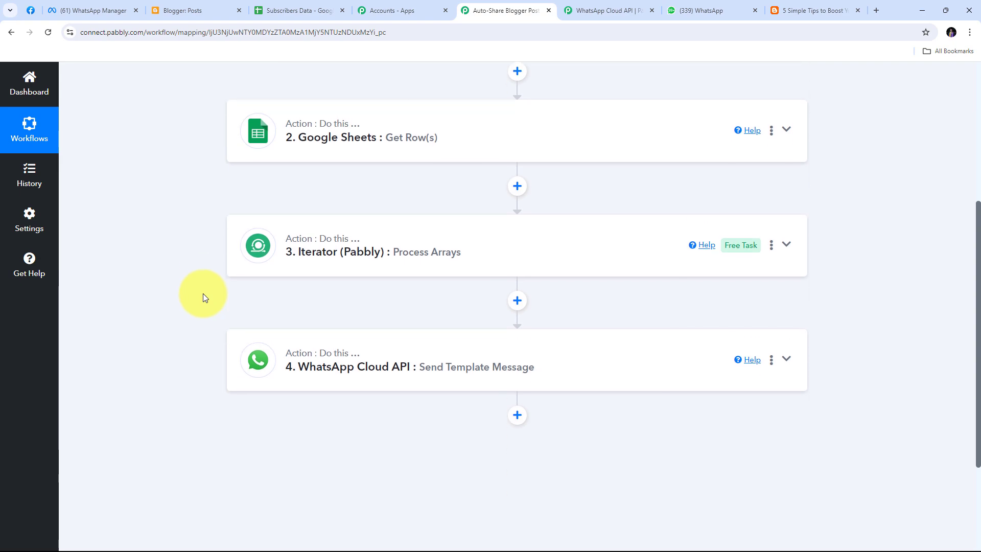
{"action": "scroll", "coordinate": [182, 309], "scroll_direction": "up", "scroll_amount": 3}
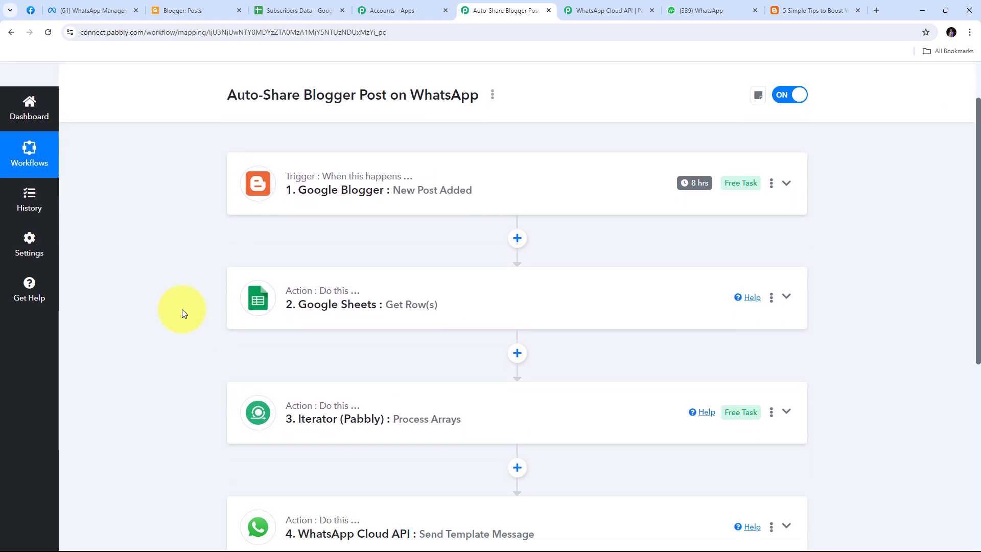
{"action": "scroll", "coordinate": [181, 308], "scroll_direction": "down", "scroll_amount": 2}
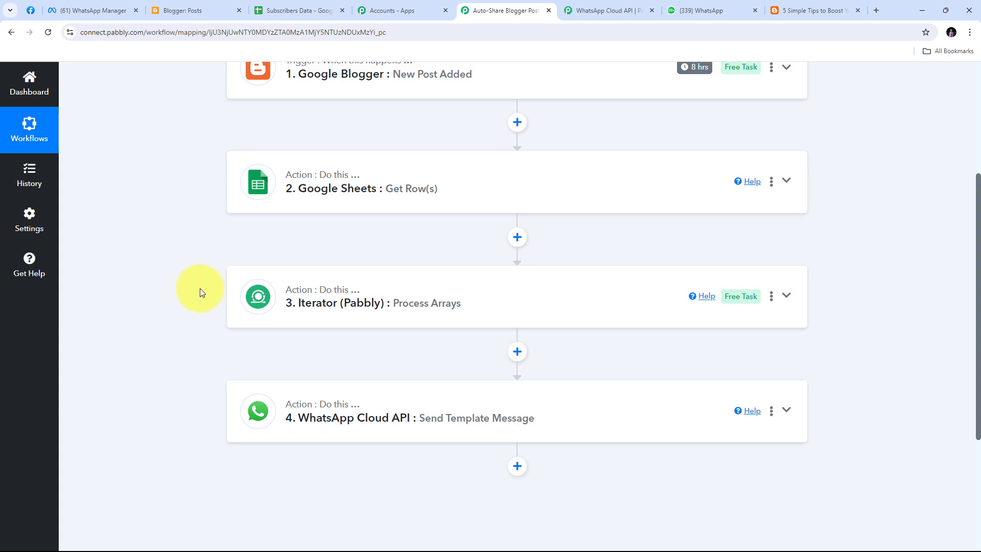
{"action": "scroll", "coordinate": [200, 288], "scroll_direction": "up", "scroll_amount": 4}
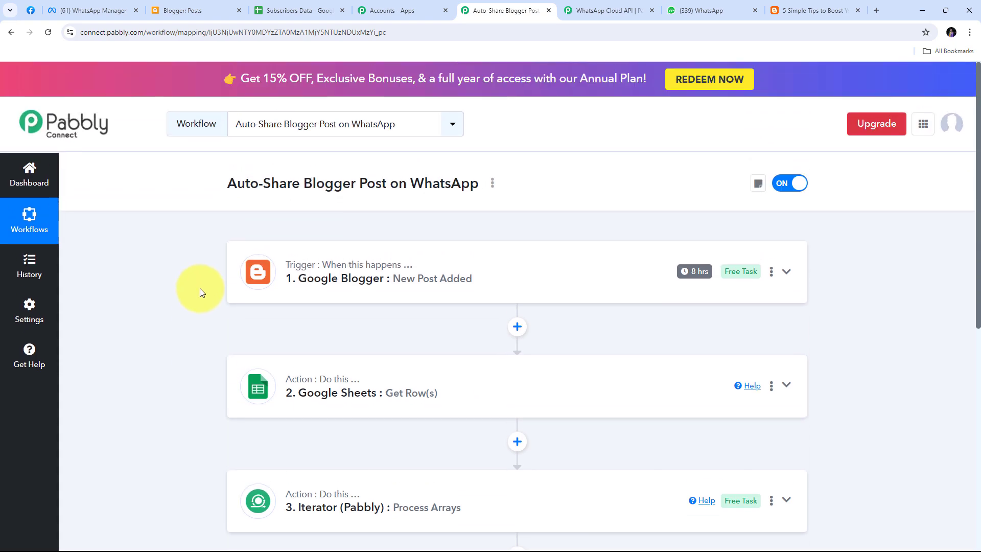
{"action": "scroll", "coordinate": [201, 288], "scroll_direction": "down", "scroll_amount": 1}
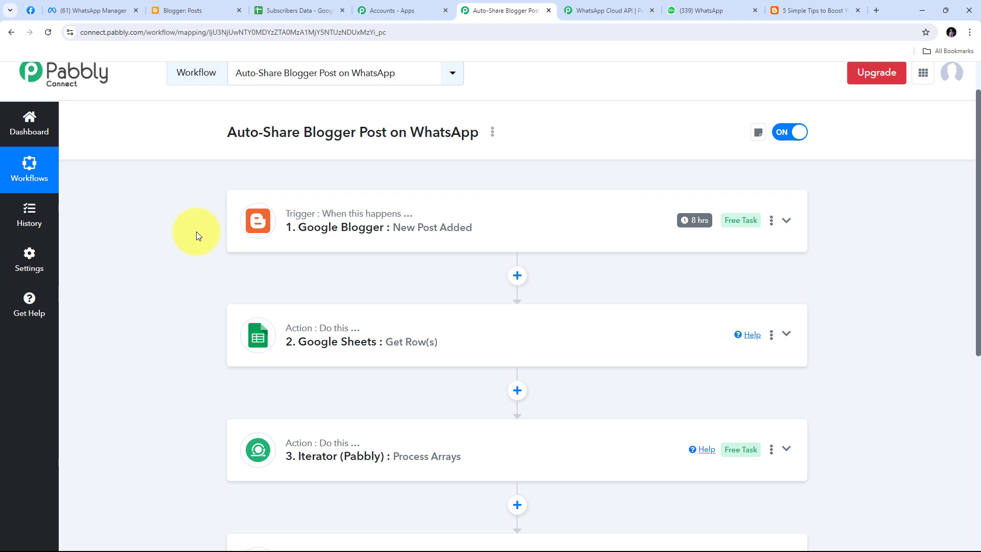
{"action": "scroll", "coordinate": [271, 363], "scroll_direction": "down", "scroll_amount": 5}
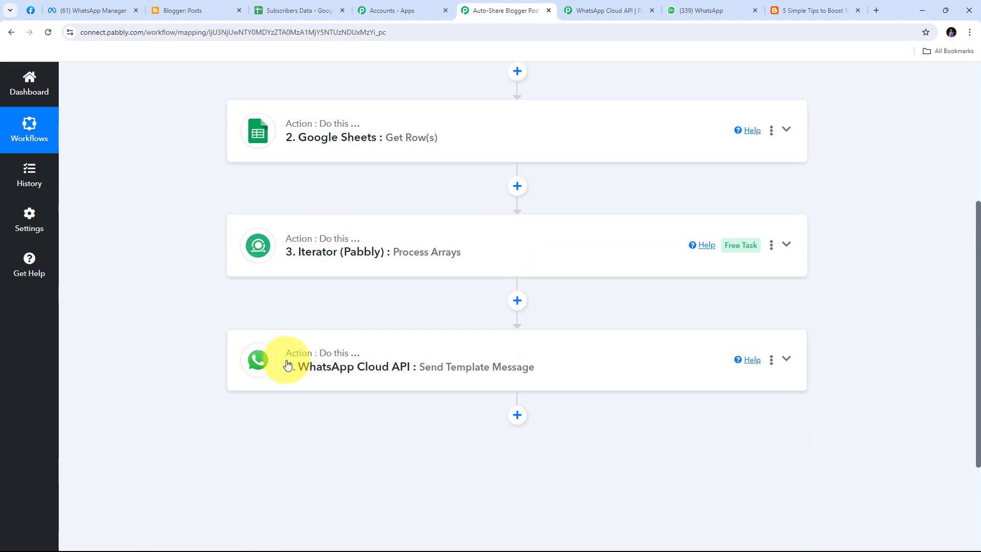
{"action": "scroll", "coordinate": [287, 365], "scroll_direction": "up", "scroll_amount": 5}
{"action": "scroll", "coordinate": [287, 364], "scroll_direction": "up", "scroll_amount": 1}
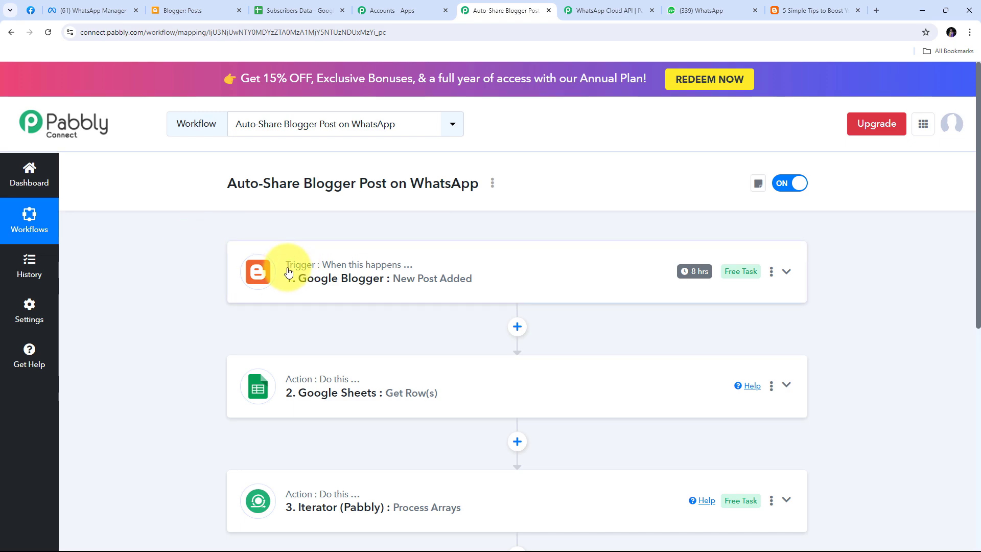
{"action": "scroll", "coordinate": [307, 270], "scroll_direction": "down", "scroll_amount": 1}
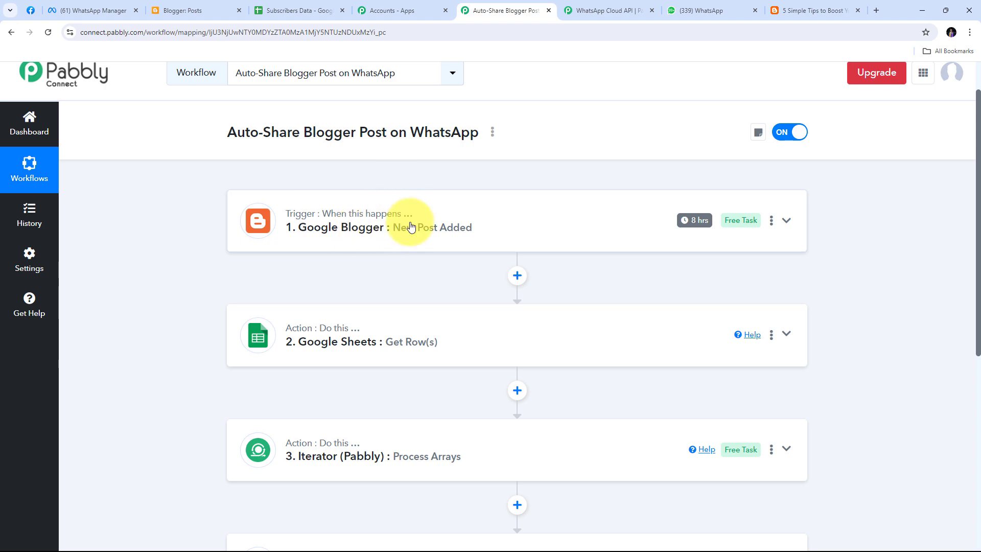
{"action": "scroll", "coordinate": [327, 201], "scroll_direction": "down", "scroll_amount": 2}
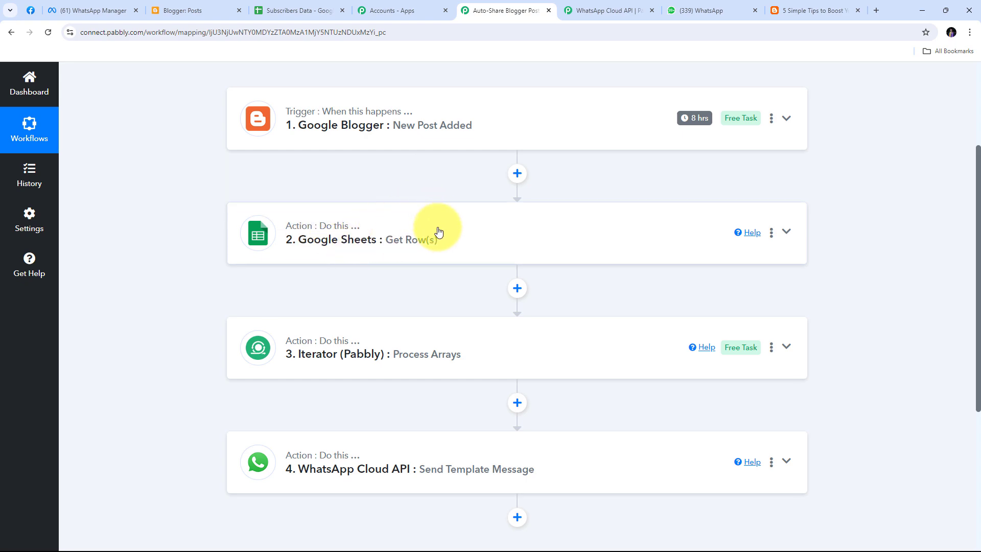
{"action": "scroll", "coordinate": [240, 232], "scroll_direction": "down", "scroll_amount": 1}
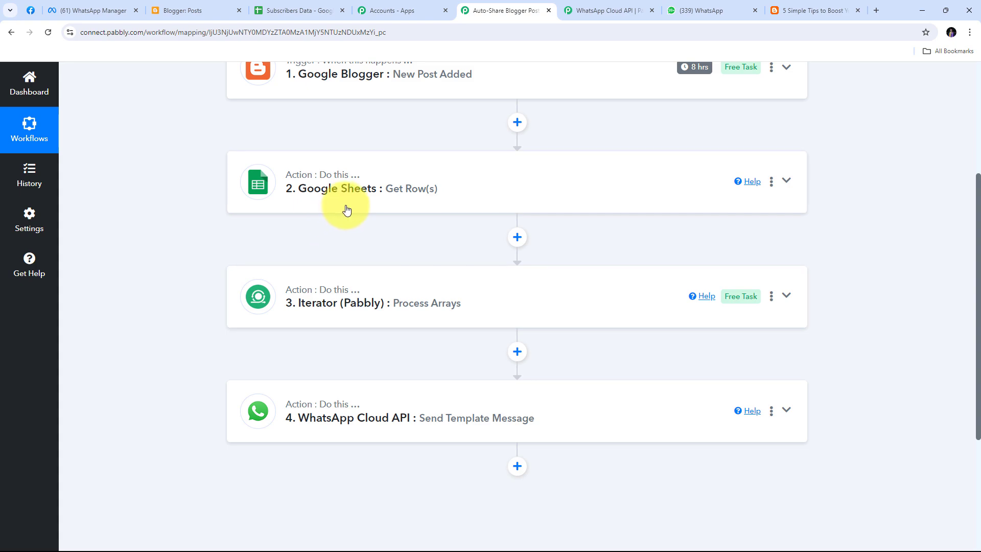
{"action": "scroll", "coordinate": [330, 215], "scroll_direction": "down", "scroll_amount": 1}
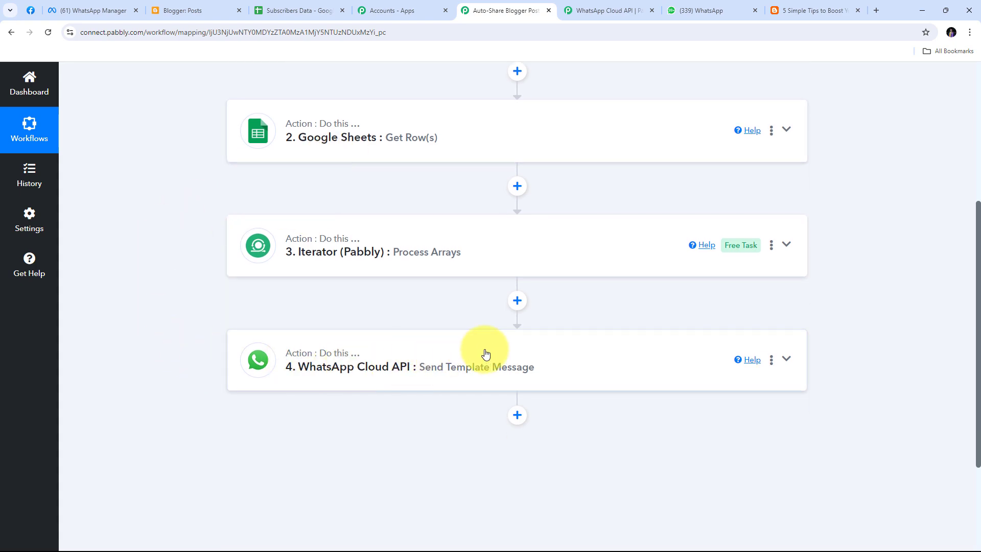
{"action": "scroll", "coordinate": [322, 317], "scroll_direction": "up", "scroll_amount": 5}
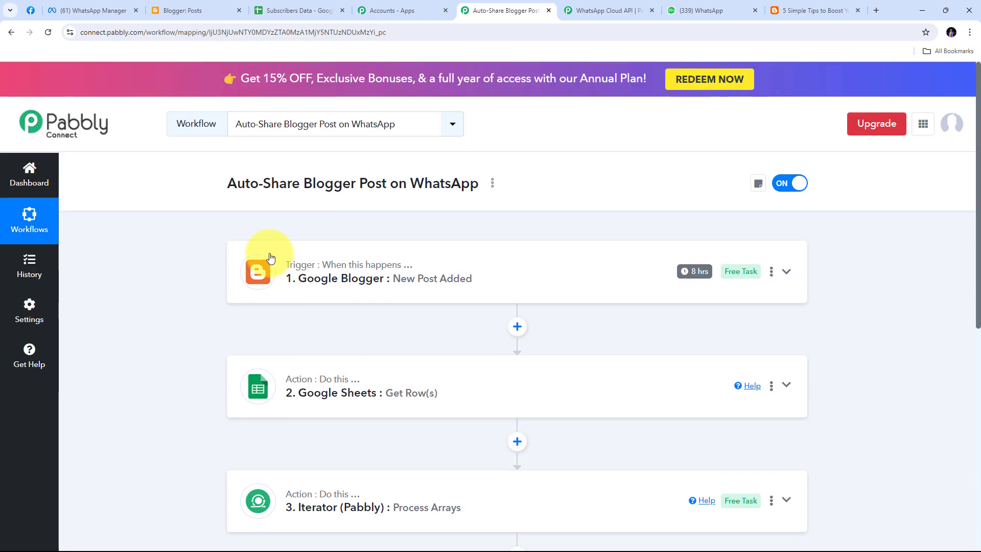
{"action": "scroll", "coordinate": [200, 213], "scroll_direction": "down", "scroll_amount": 2}
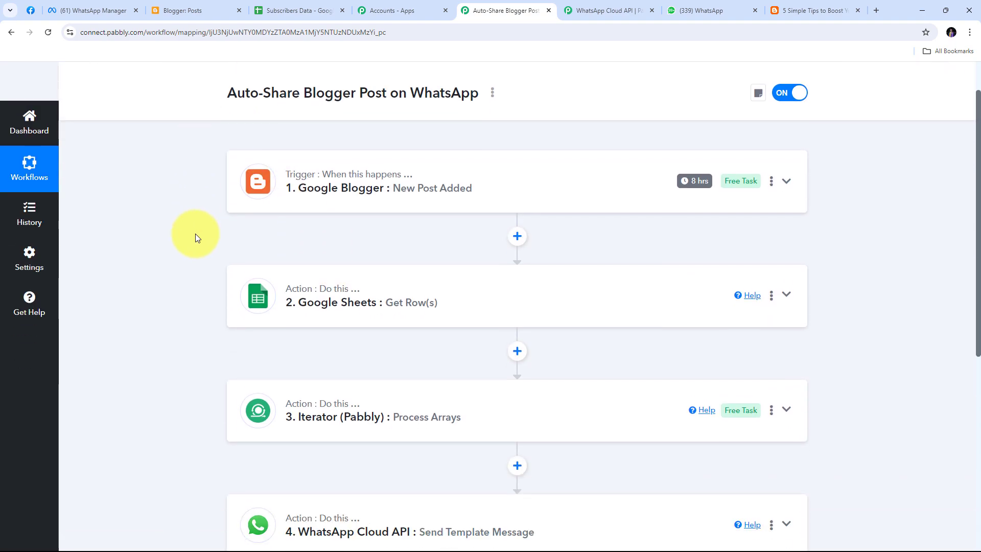
{"action": "scroll", "coordinate": [195, 234], "scroll_direction": "down", "scroll_amount": 1}
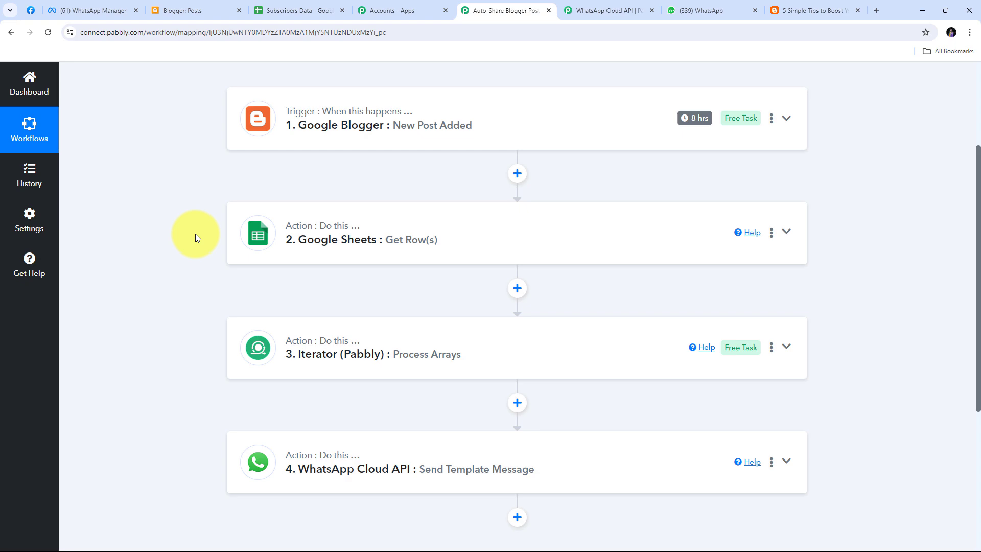